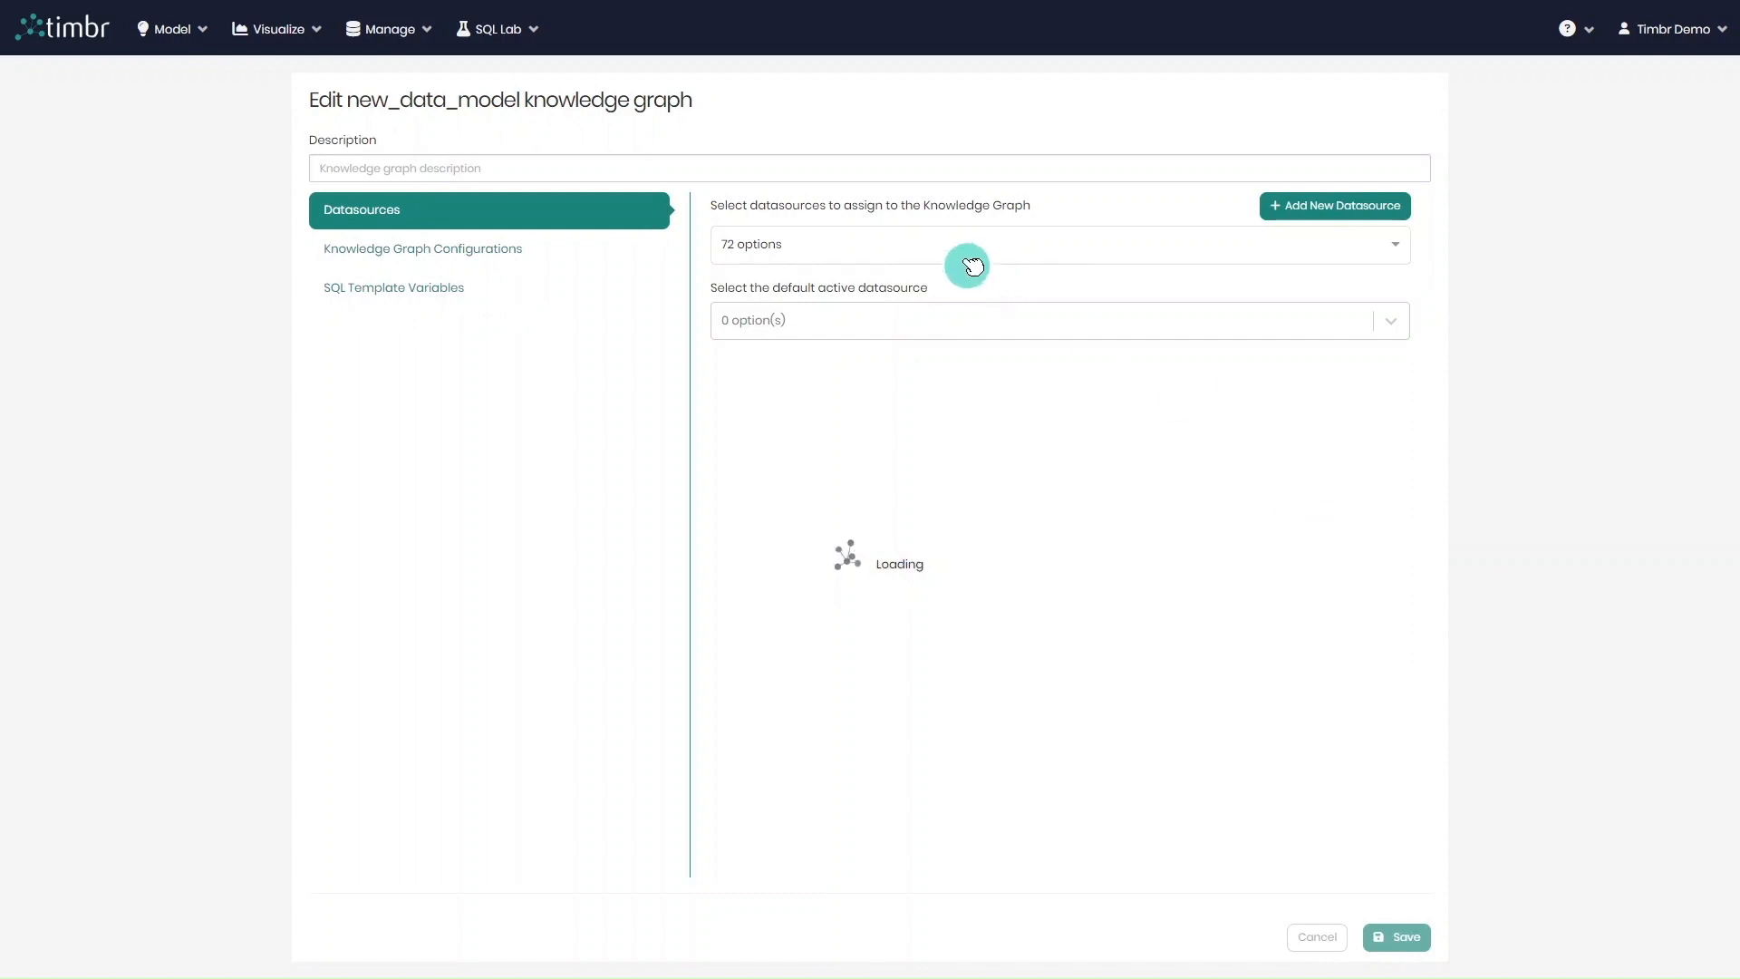
Assign the mysql_db datasource to the new_data_model knowledge graph, filtering the datasource list by "db"
{"action": "left_click", "coordinate": [930, 300]}
{"action": "type", "text": "db"}
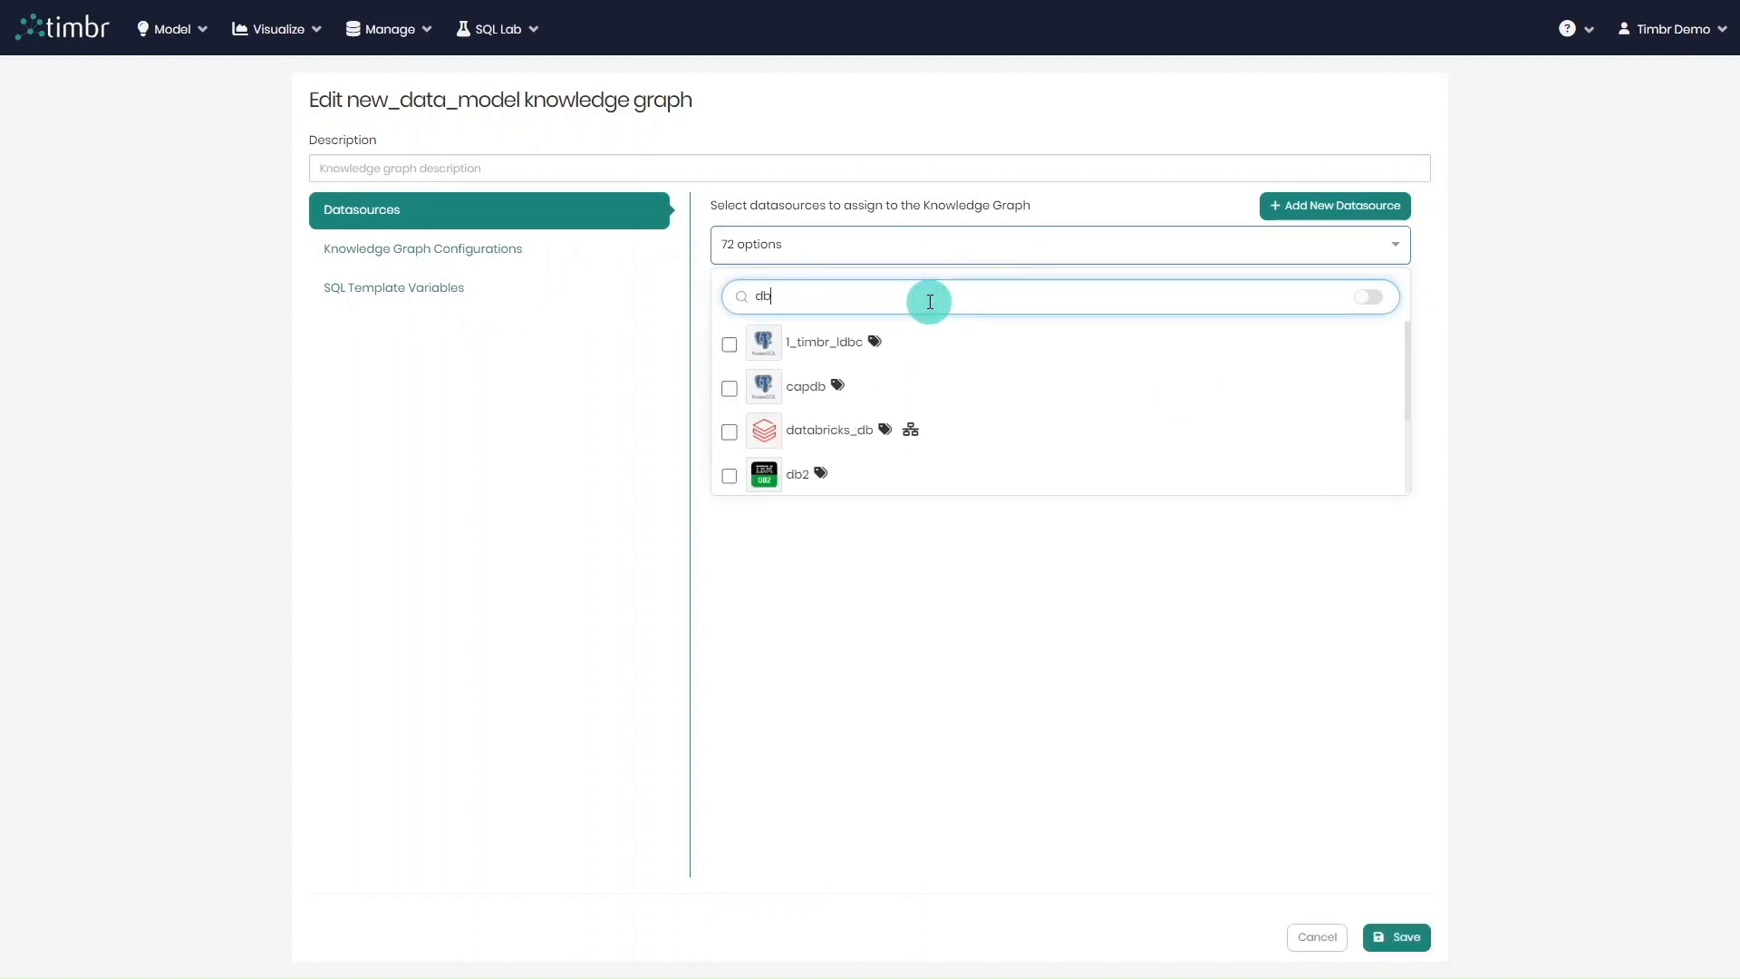
{"action": "scroll", "coordinate": [776, 399], "scroll_direction": "down", "scroll_amount": 3}
{"action": "left_click", "coordinate": [749, 436]}
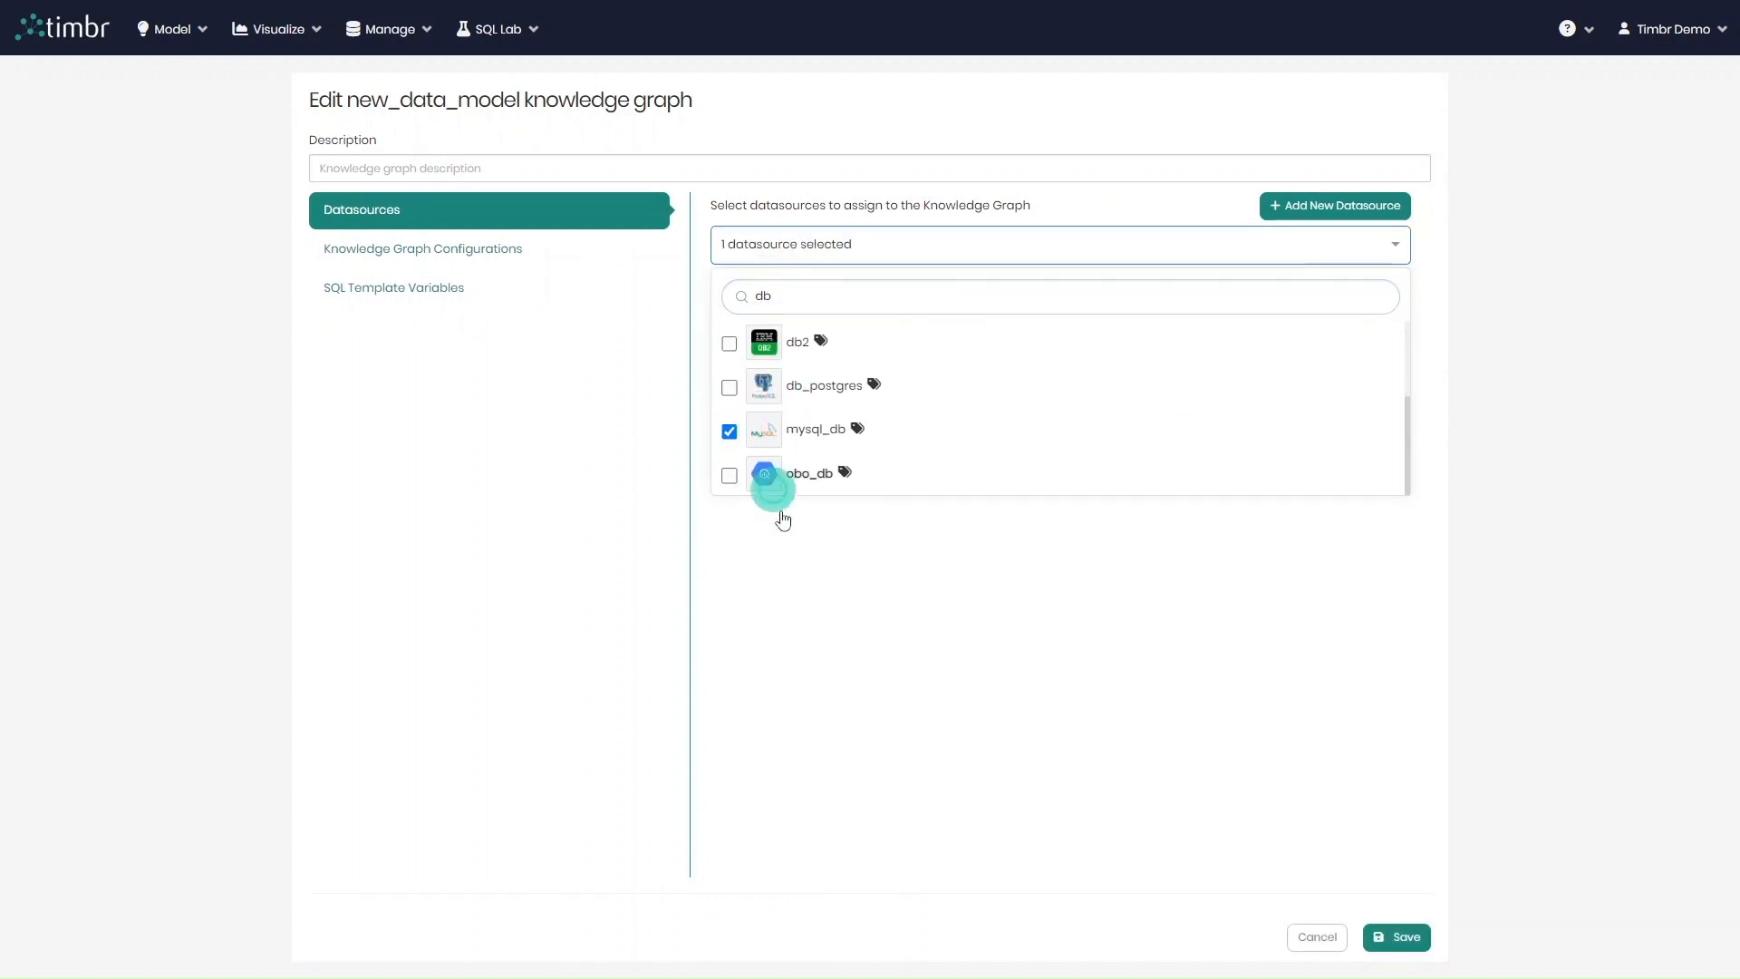
{"action": "left_click", "coordinate": [817, 569]}
Assign the supplydata datasource to the knowledge graph, filtering the datasource list by "su"
{"action": "left_click", "coordinate": [874, 241]}
{"action": "left_click", "coordinate": [863, 309]}
{"action": "double_click", "coordinate": [864, 309]}
{"action": "type", "text": "su"}
{"action": "left_click", "coordinate": [729, 343]}
{"action": "left_click", "coordinate": [816, 439]}
Assign the databricks datasource too, and save the knowledge graph with databricks as its default active datasource
{"action": "left_click", "coordinate": [907, 263]}
{"action": "double_click", "coordinate": [885, 299]}
{"action": "type", "text": "da"}
{"action": "left_click", "coordinate": [741, 344]}
{"action": "left_click", "coordinate": [943, 528]}
{"action": "left_click", "coordinate": [824, 377]}
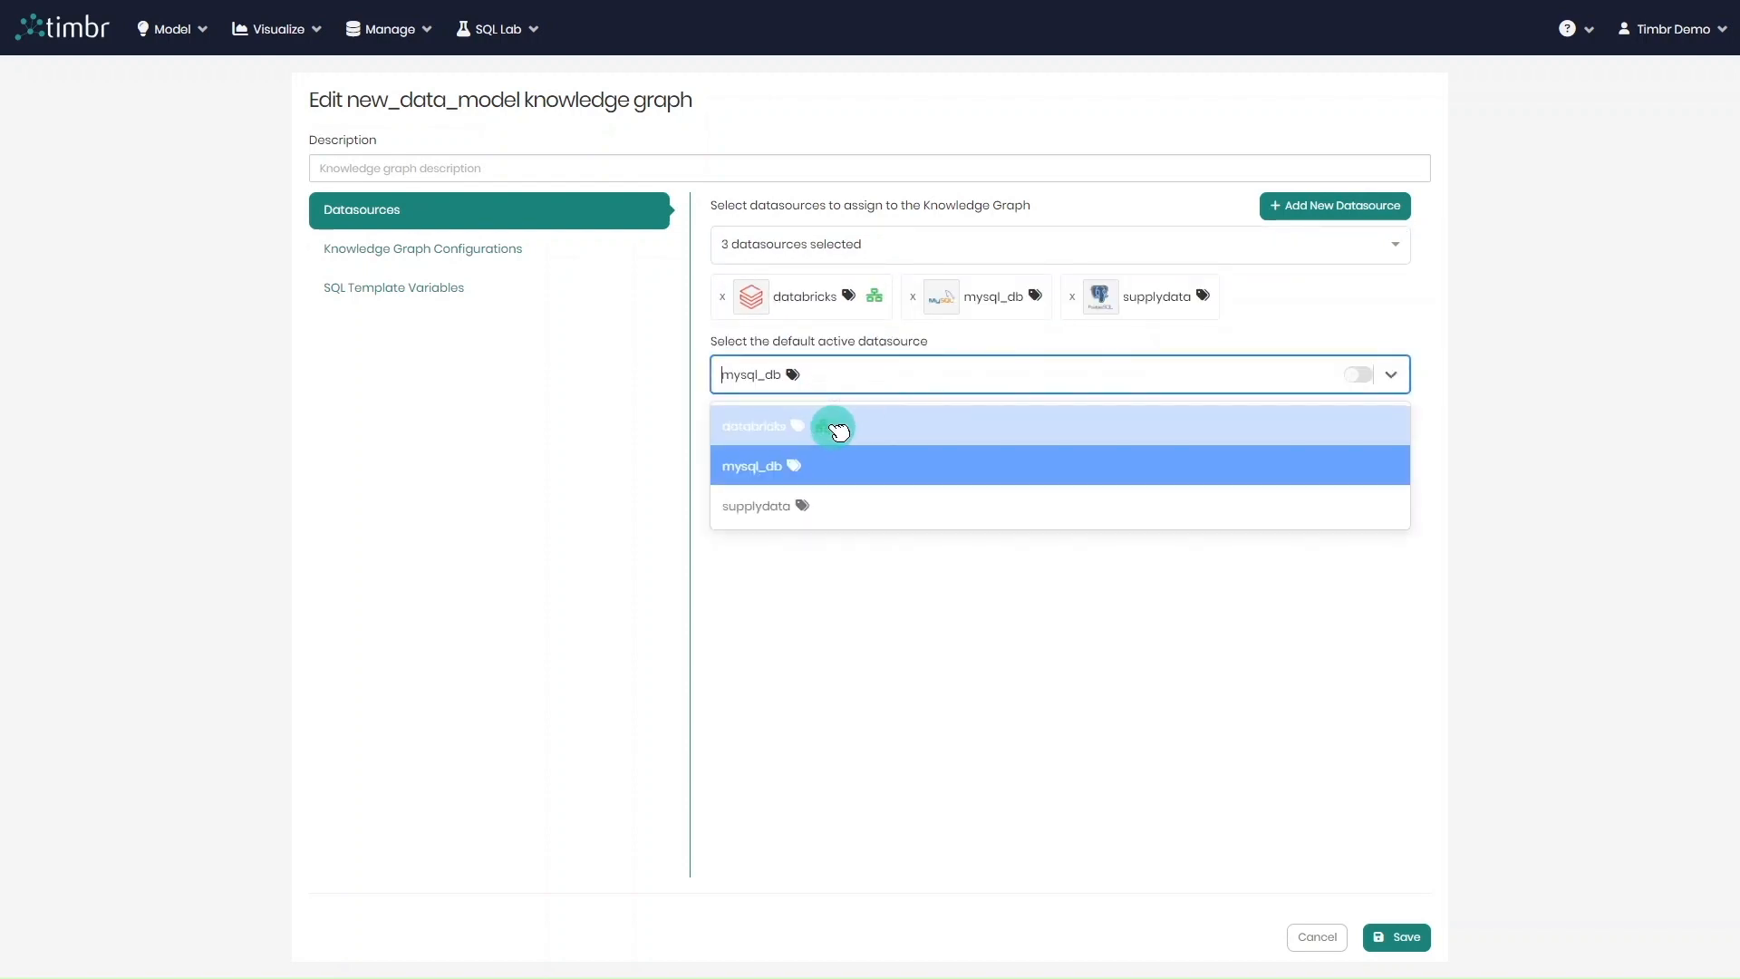
{"action": "left_click", "coordinate": [826, 433]}
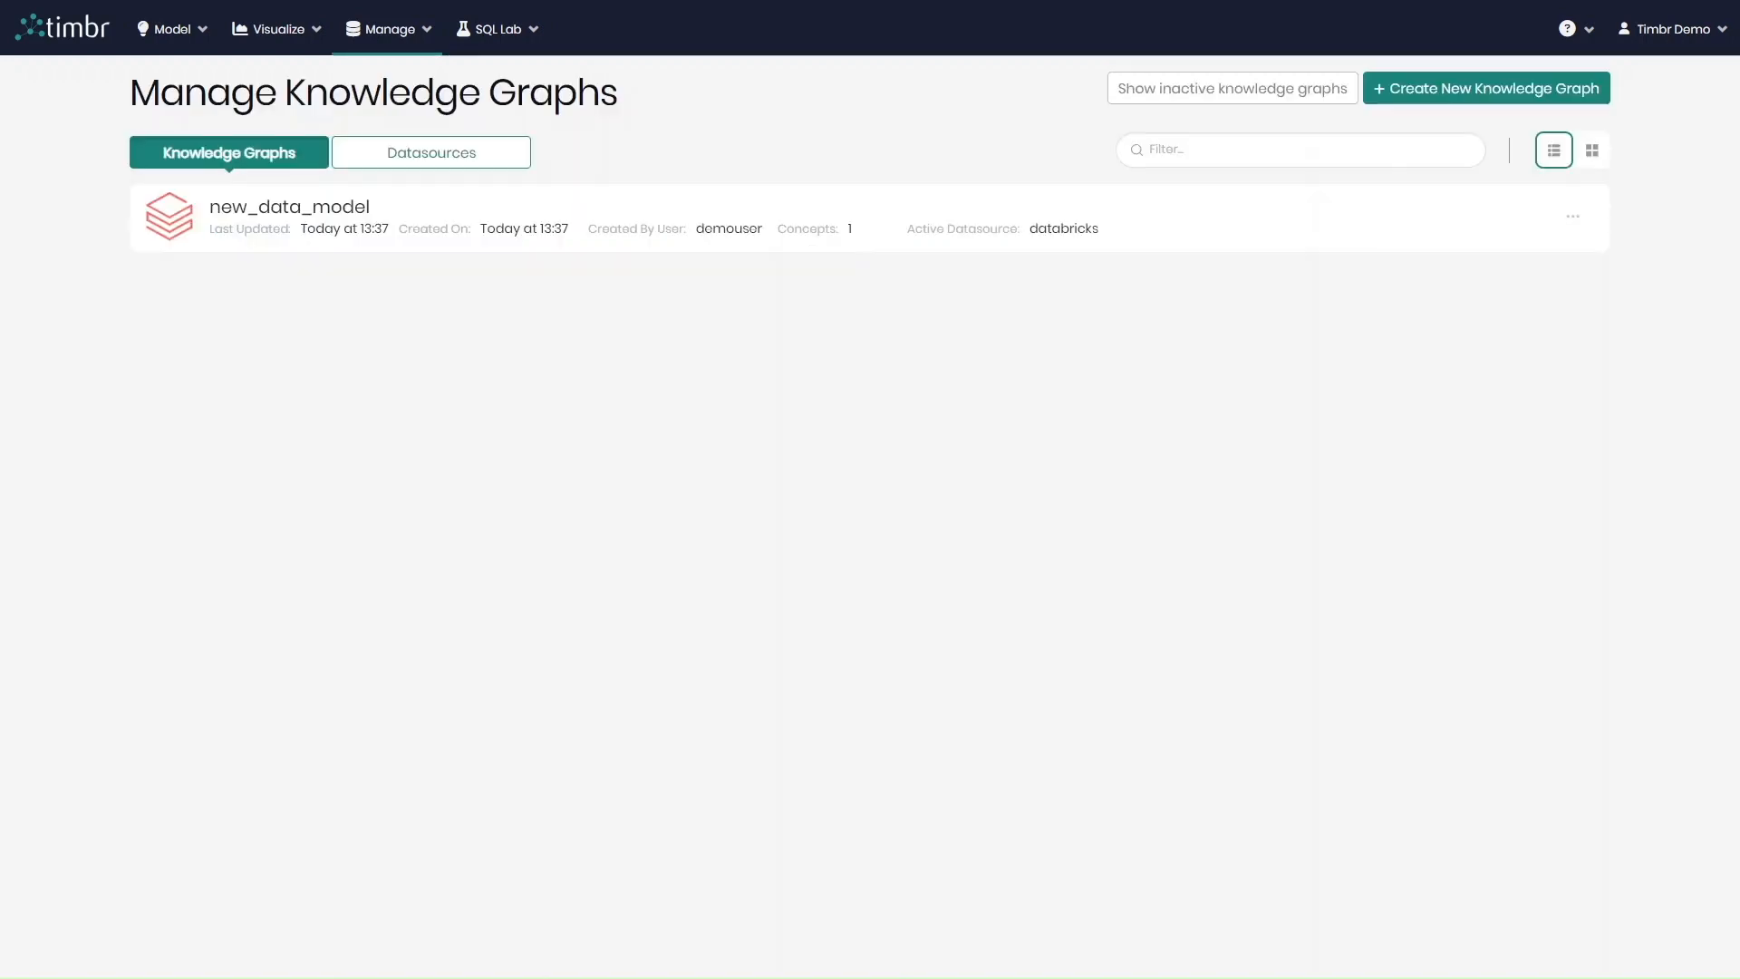
Open the new_data_model knowledge graph in the ontology explorer
{"action": "left_click", "coordinate": [1577, 217]}
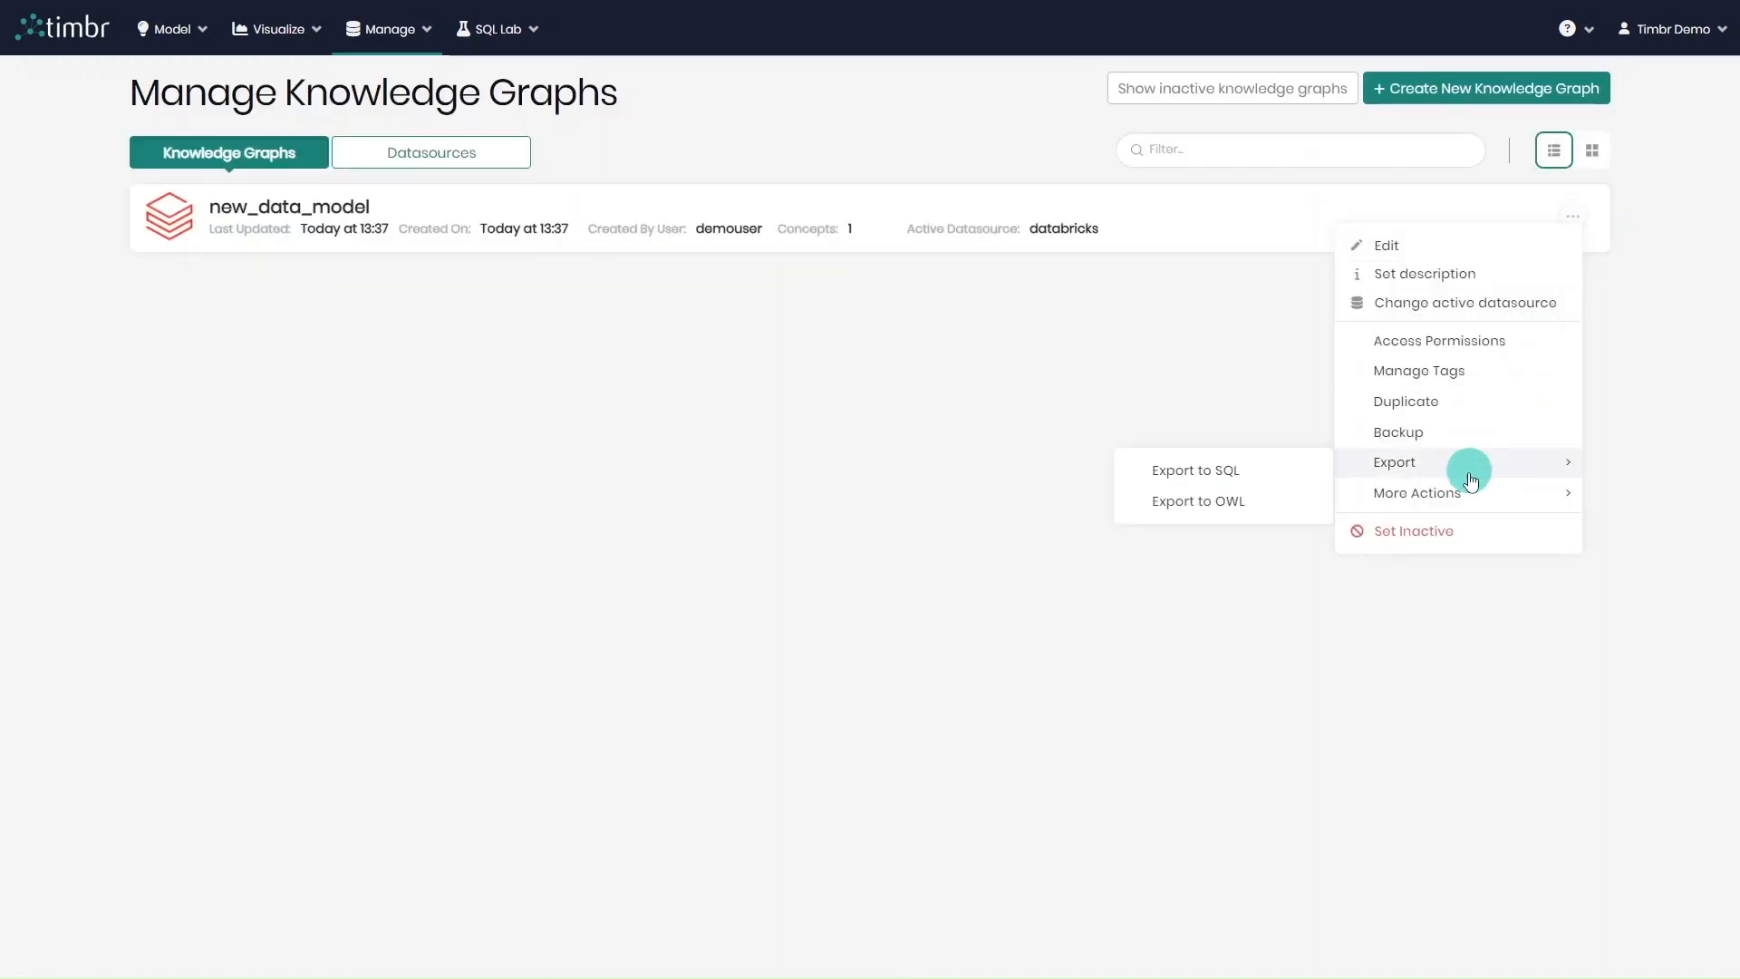
{"action": "mouse_move", "coordinate": [1363, 499]}
{"action": "left_click", "coordinate": [1289, 498]}
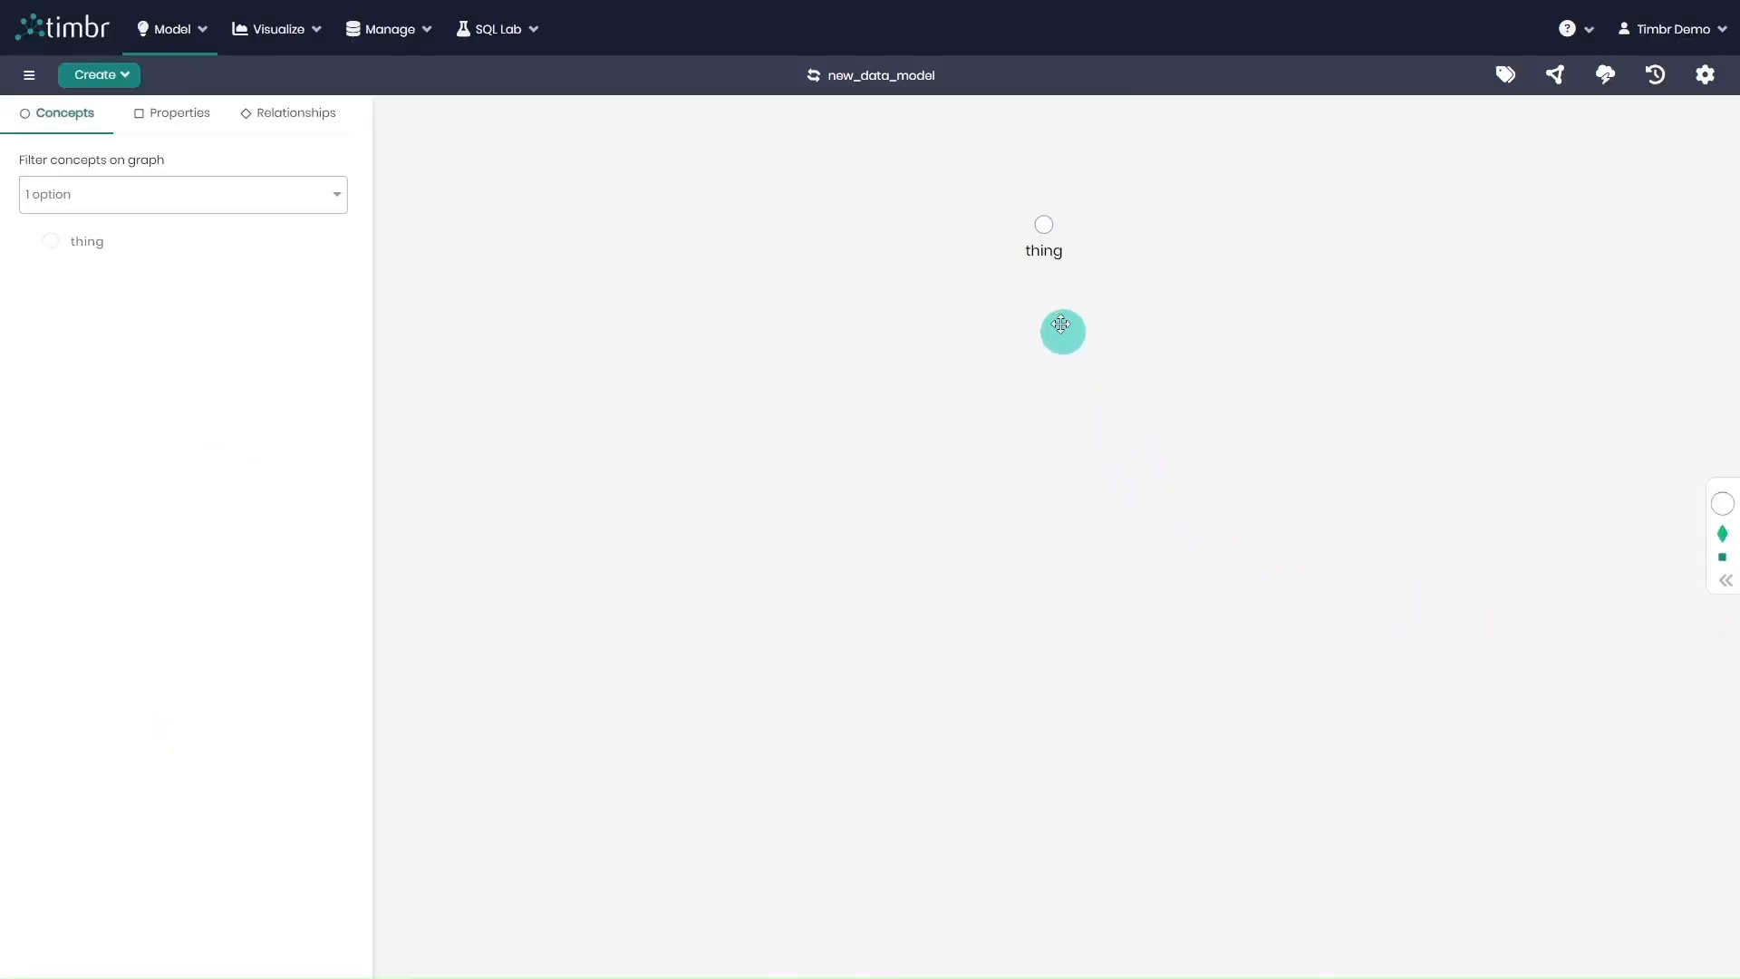
{"action": "mouse_move", "coordinate": [1046, 234]}
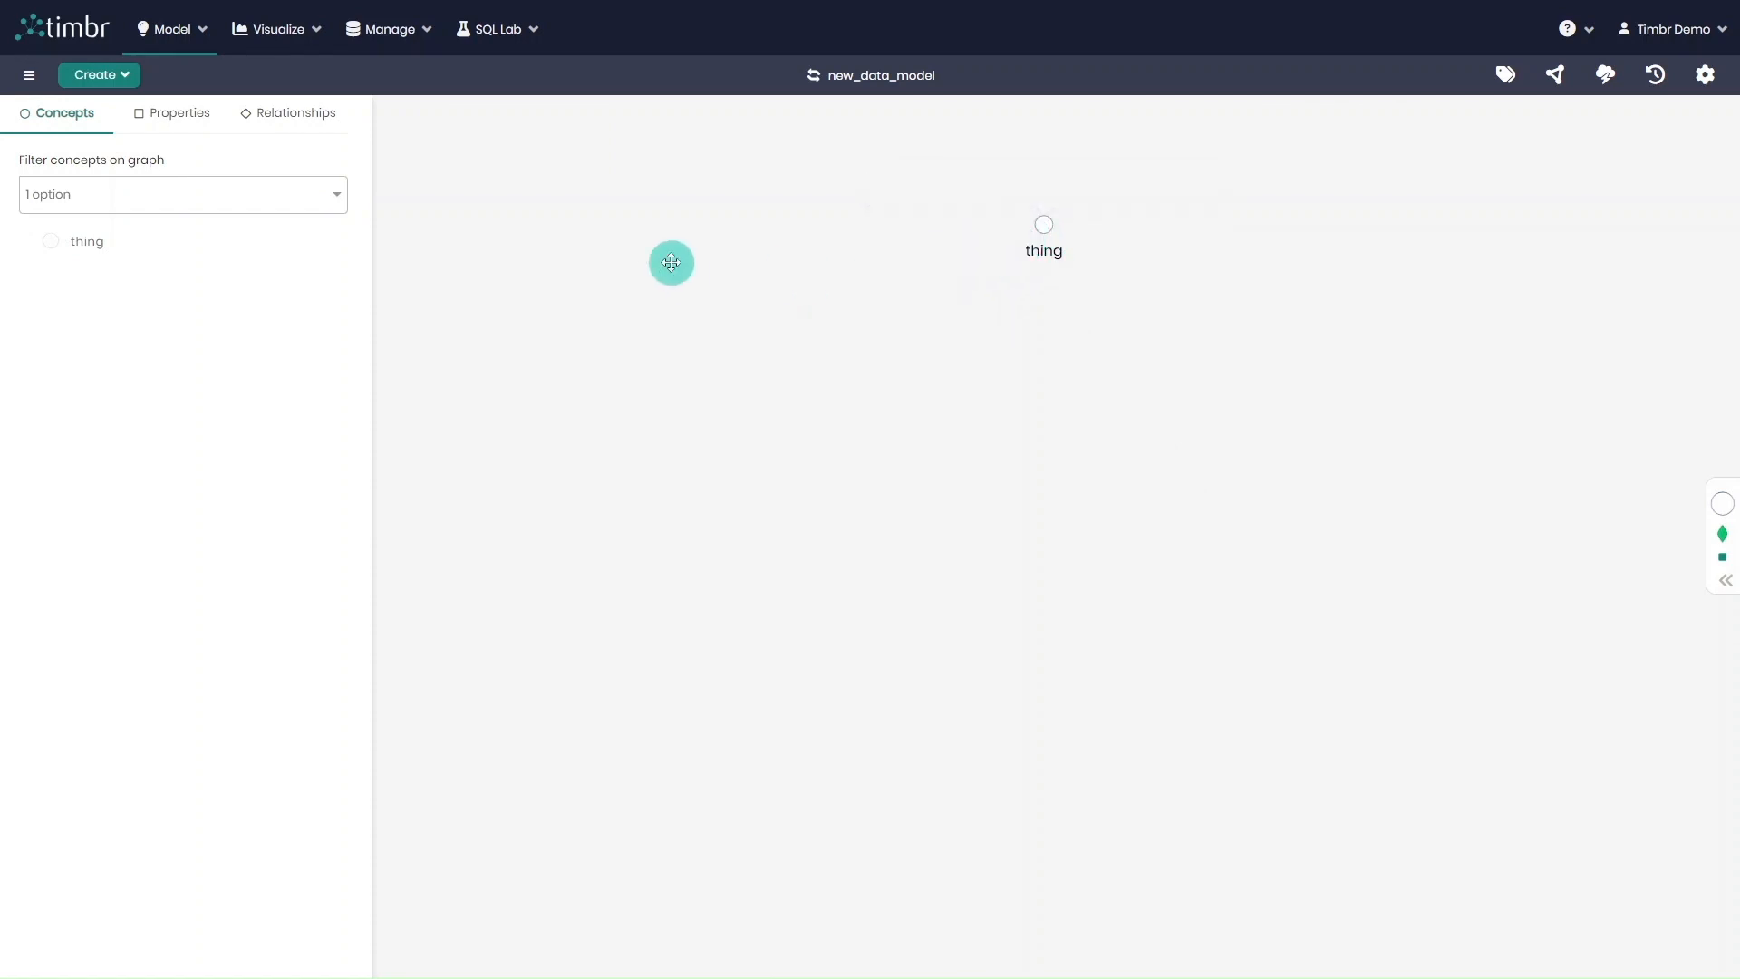
Create concepts from datasources, selecting the output schema's tables map_order_1_521932a, map_line_item_1_3401fe7 and map_customer_1_f1dff15
{"action": "left_click", "coordinate": [96, 83]}
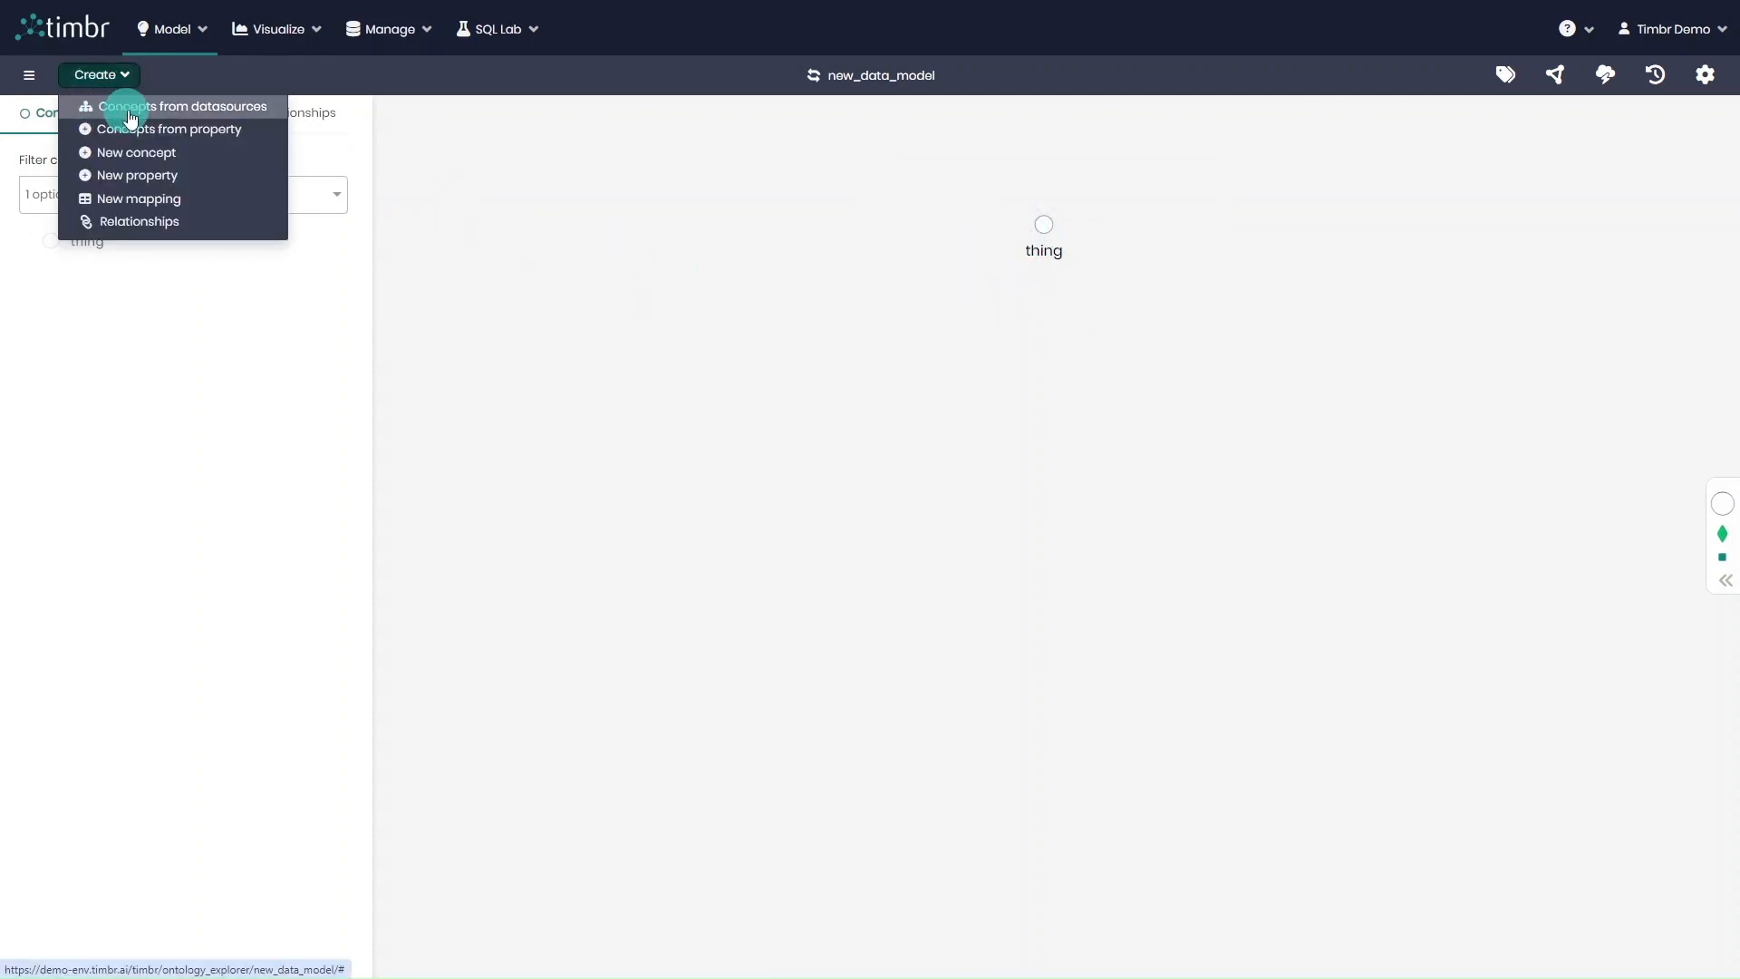
{"action": "left_click", "coordinate": [253, 121]}
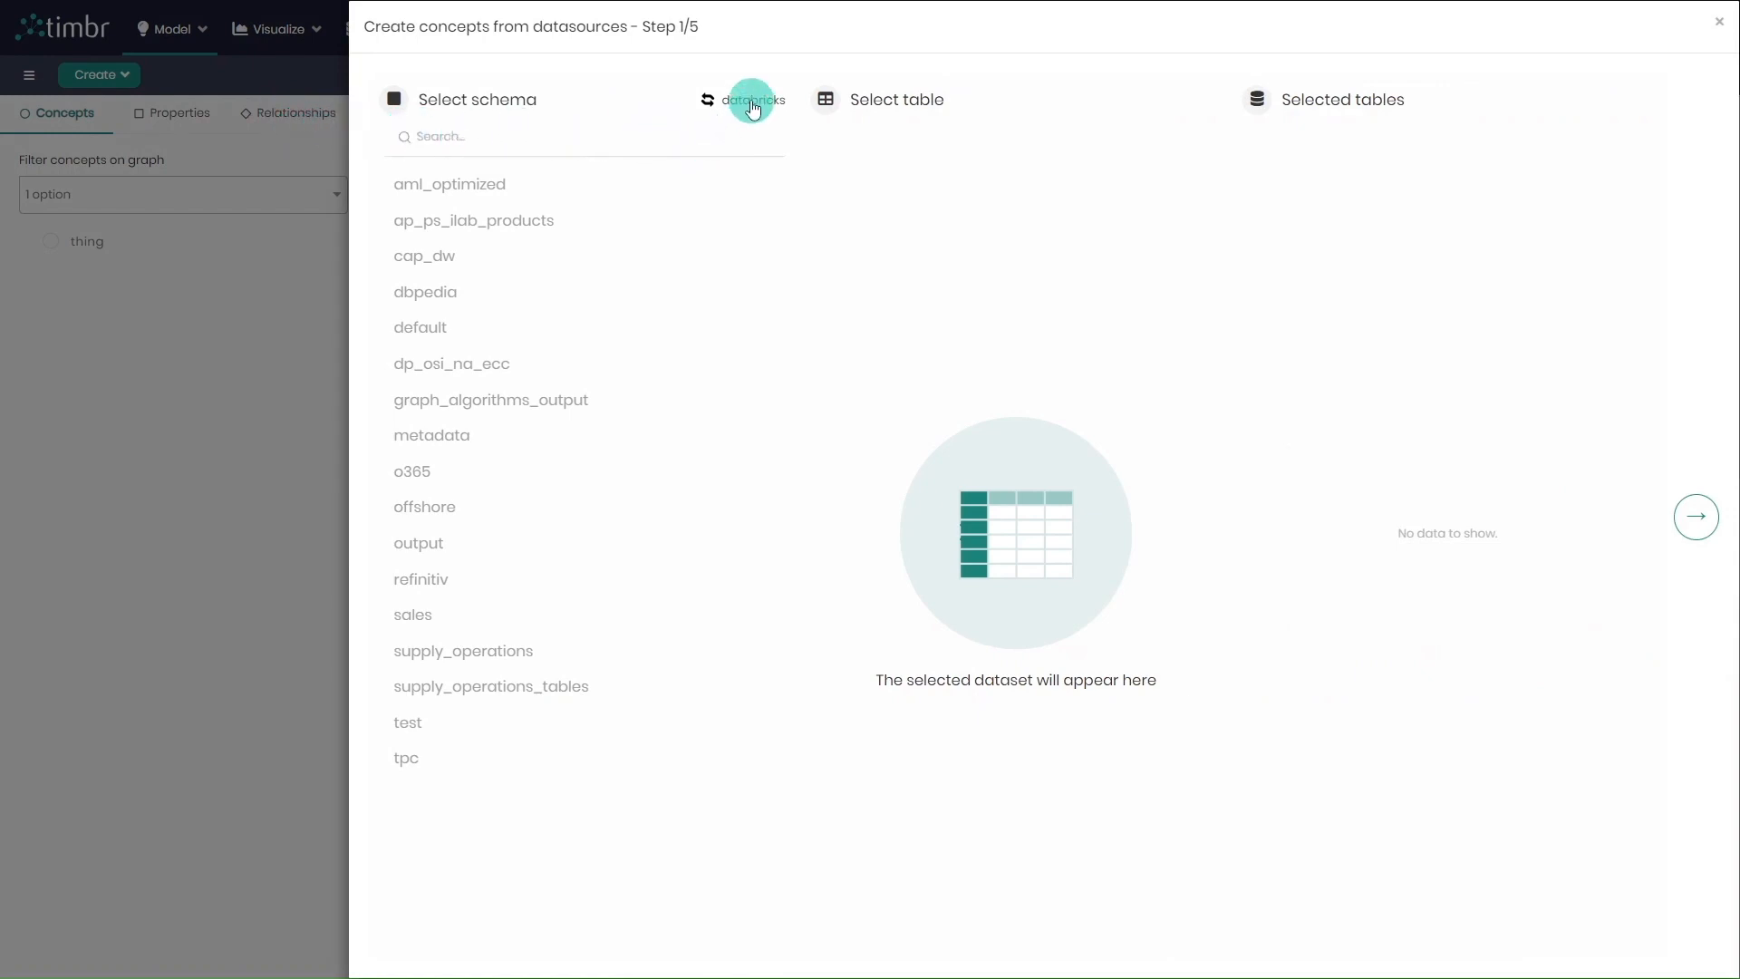
{"action": "left_click", "coordinate": [466, 548]}
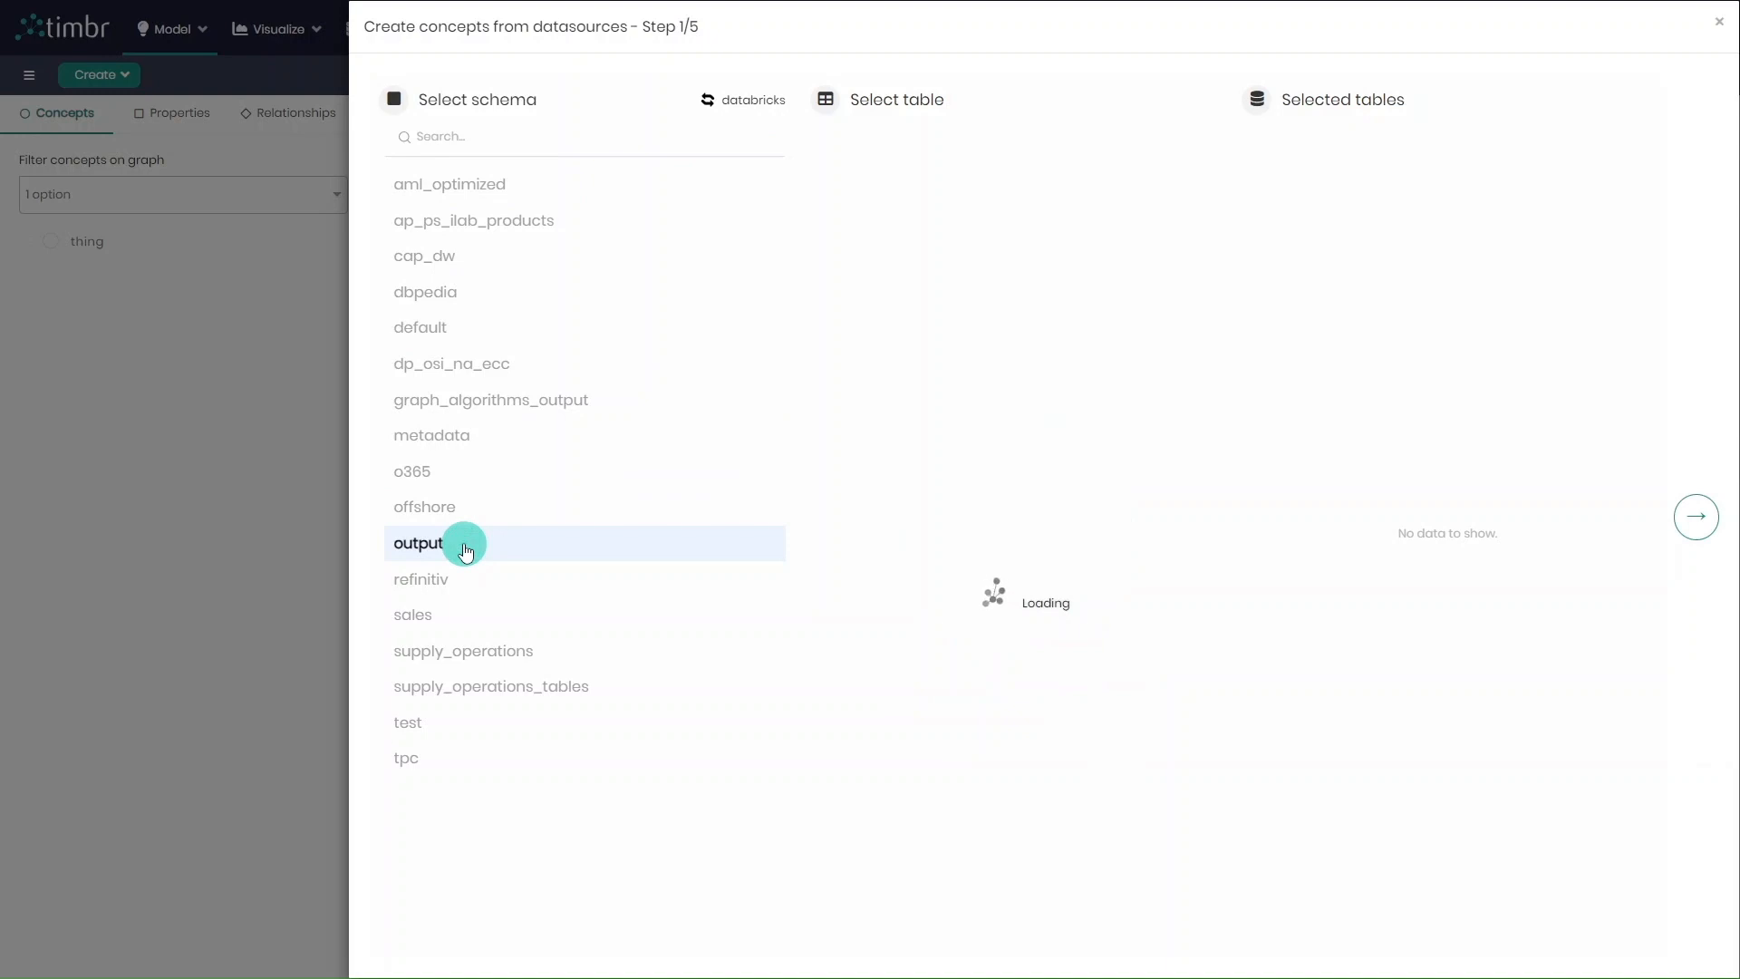
{"action": "left_click", "coordinate": [861, 375]}
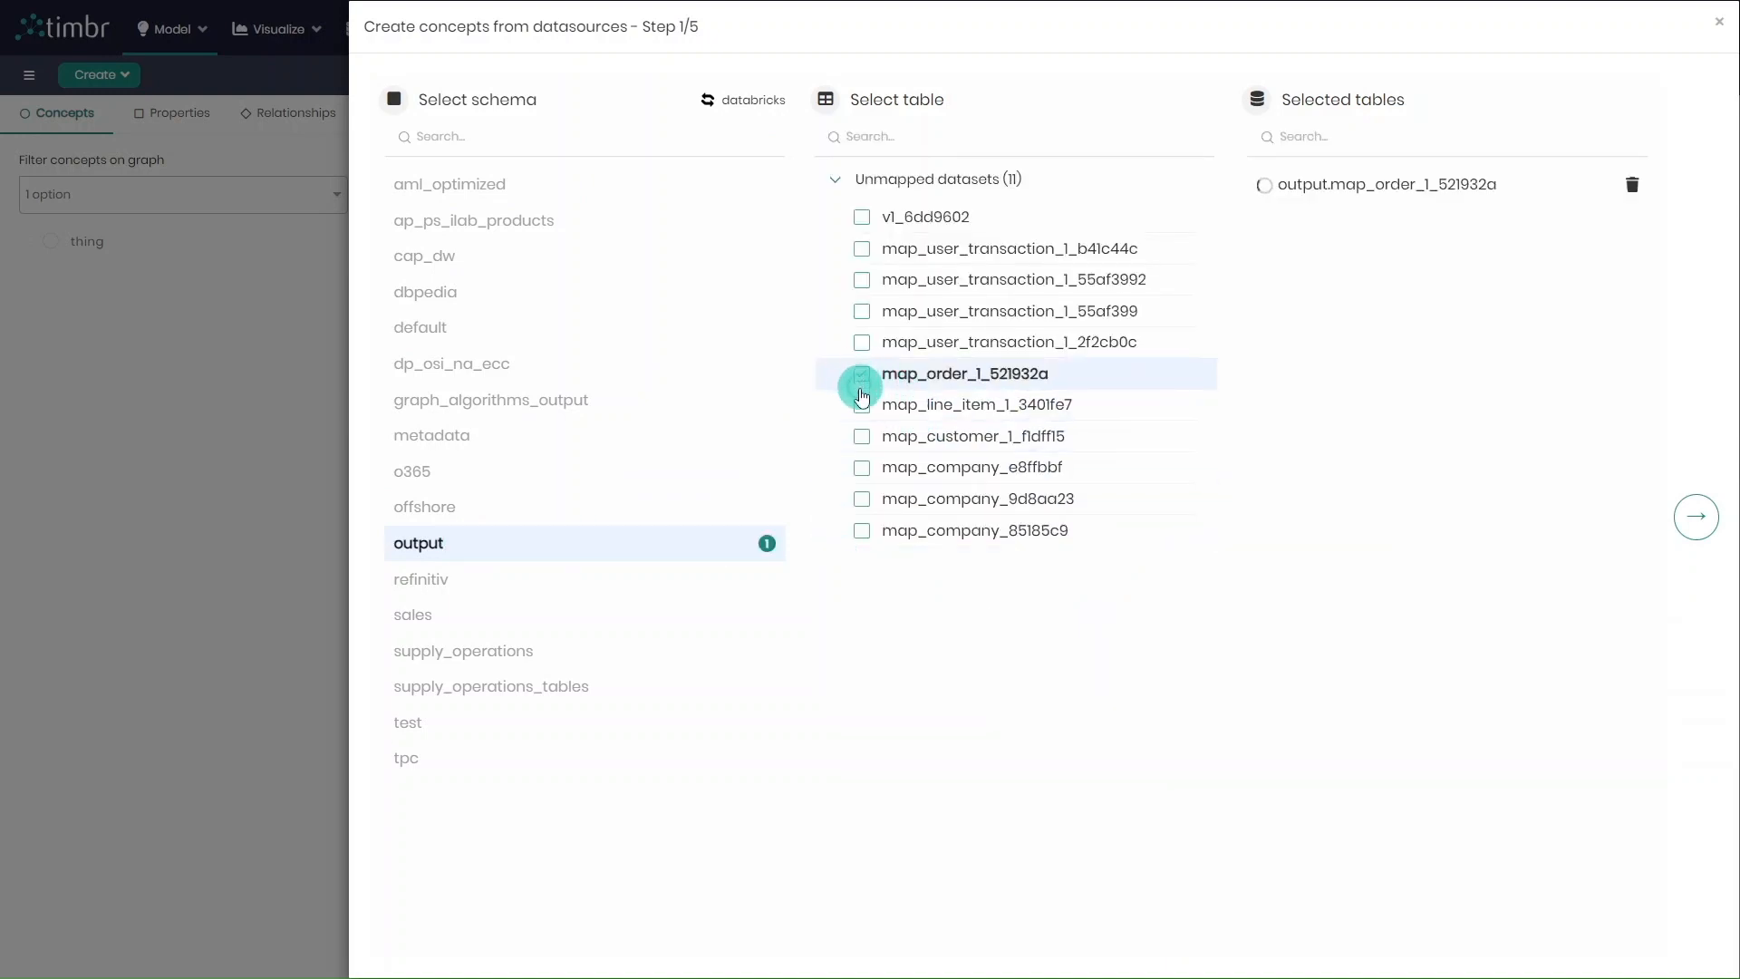
{"action": "left_click", "coordinate": [861, 404]}
{"action": "left_click", "coordinate": [862, 437]}
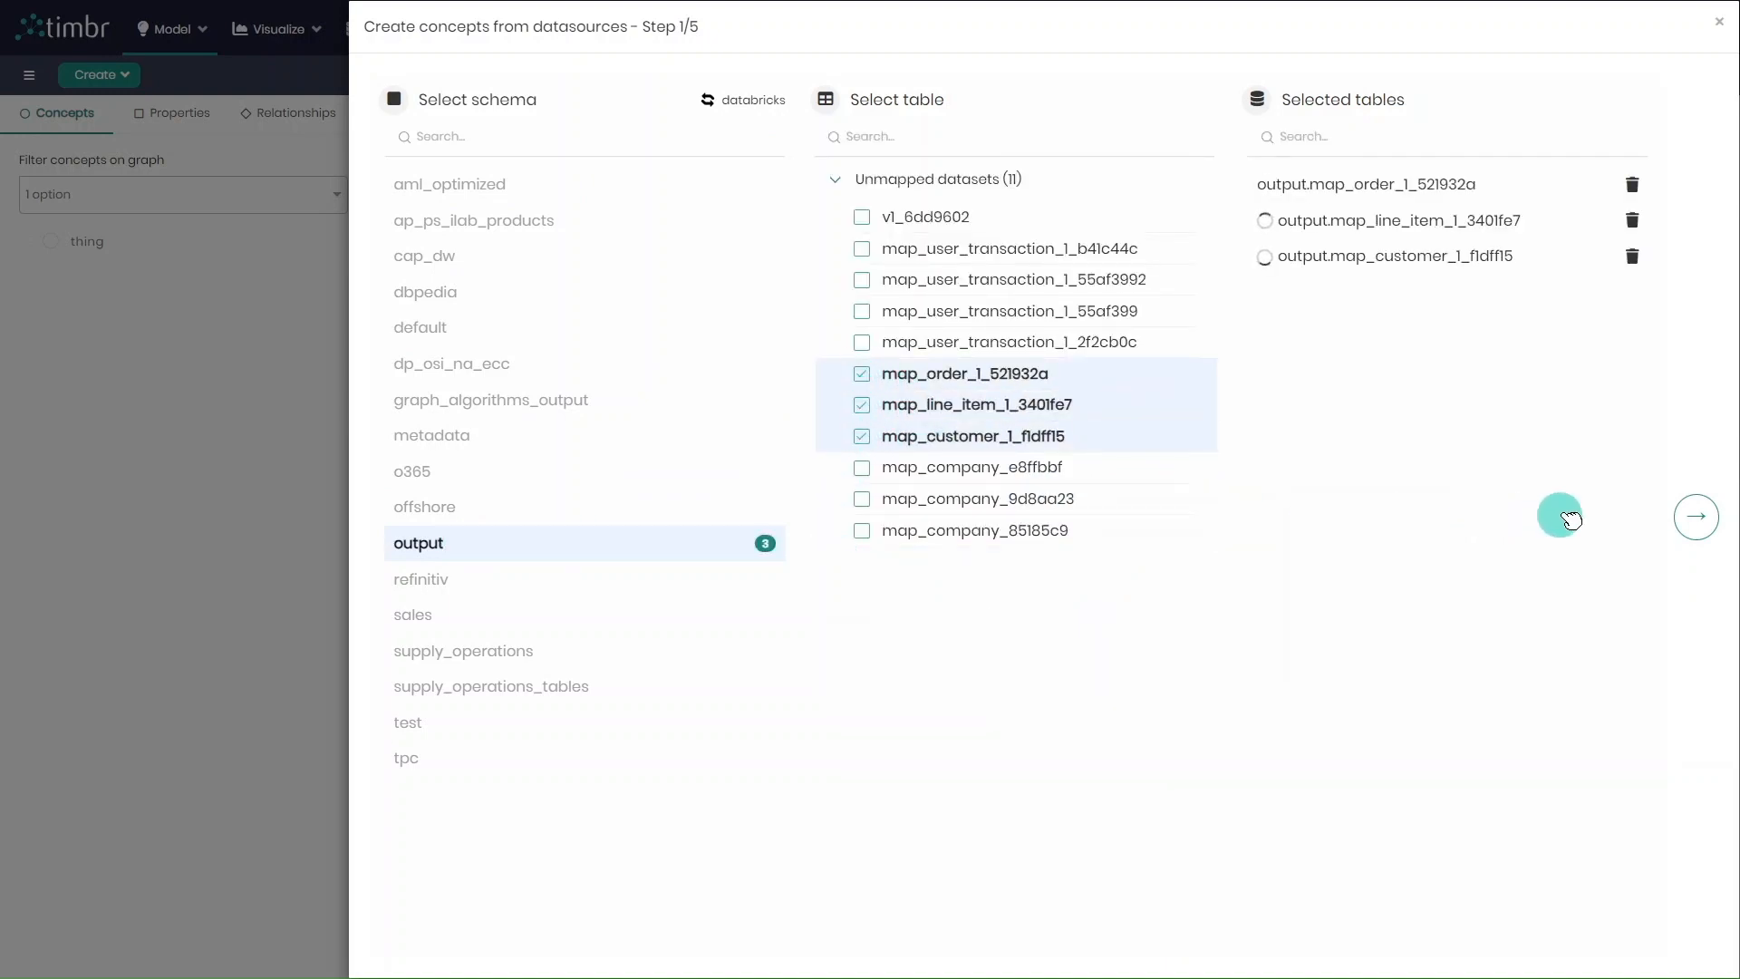
{"action": "left_click", "coordinate": [1698, 519]}
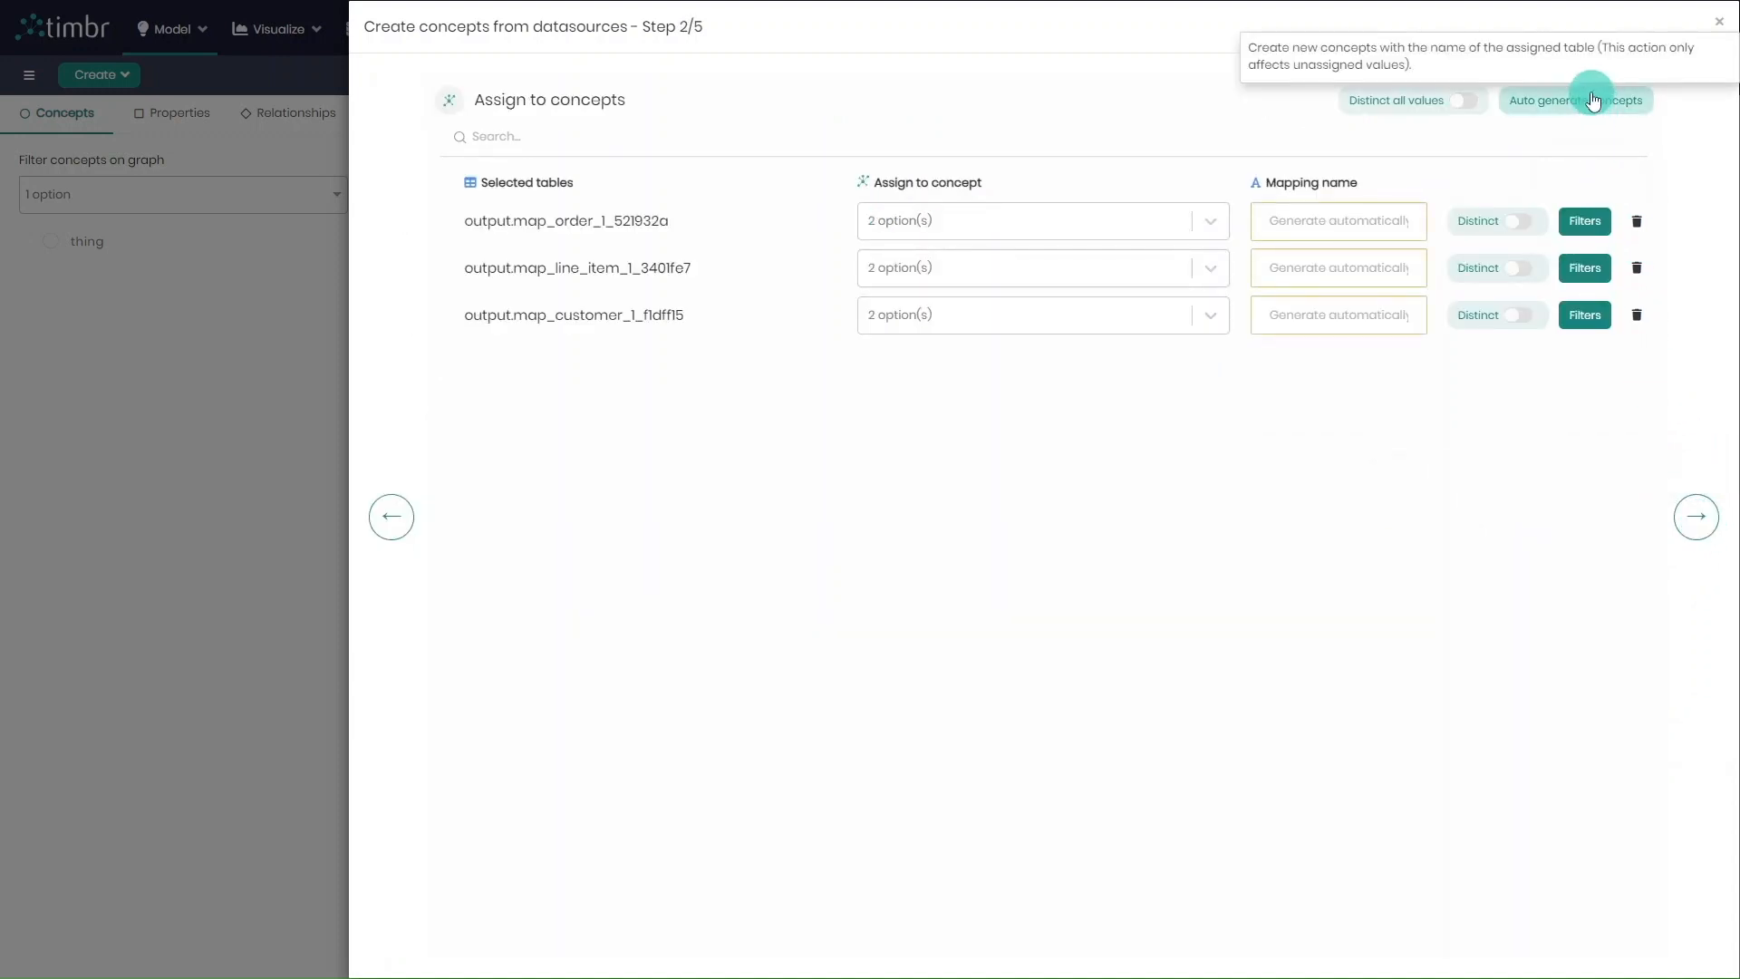
Auto-generate concepts for the selected tables, and reassign output.map_order_1_521932a to a new concept named order
{"action": "left_click", "coordinate": [1587, 101]}
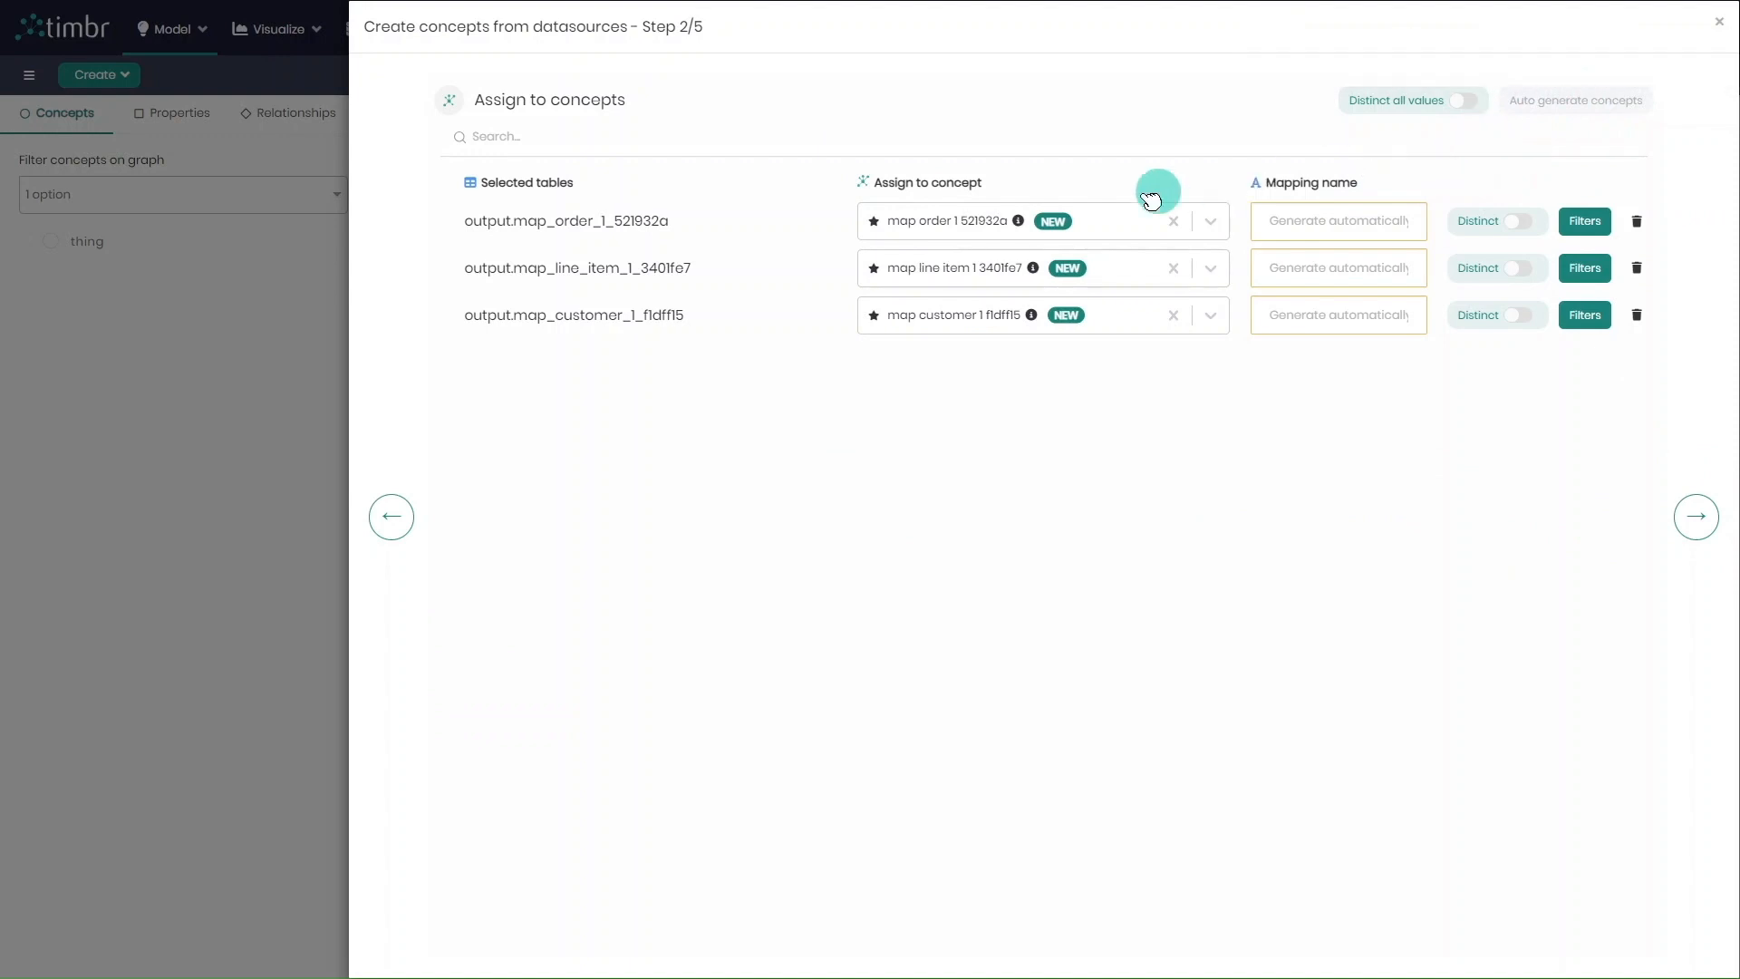
{"action": "left_click", "coordinate": [984, 220]}
{"action": "type", "text": "order"}
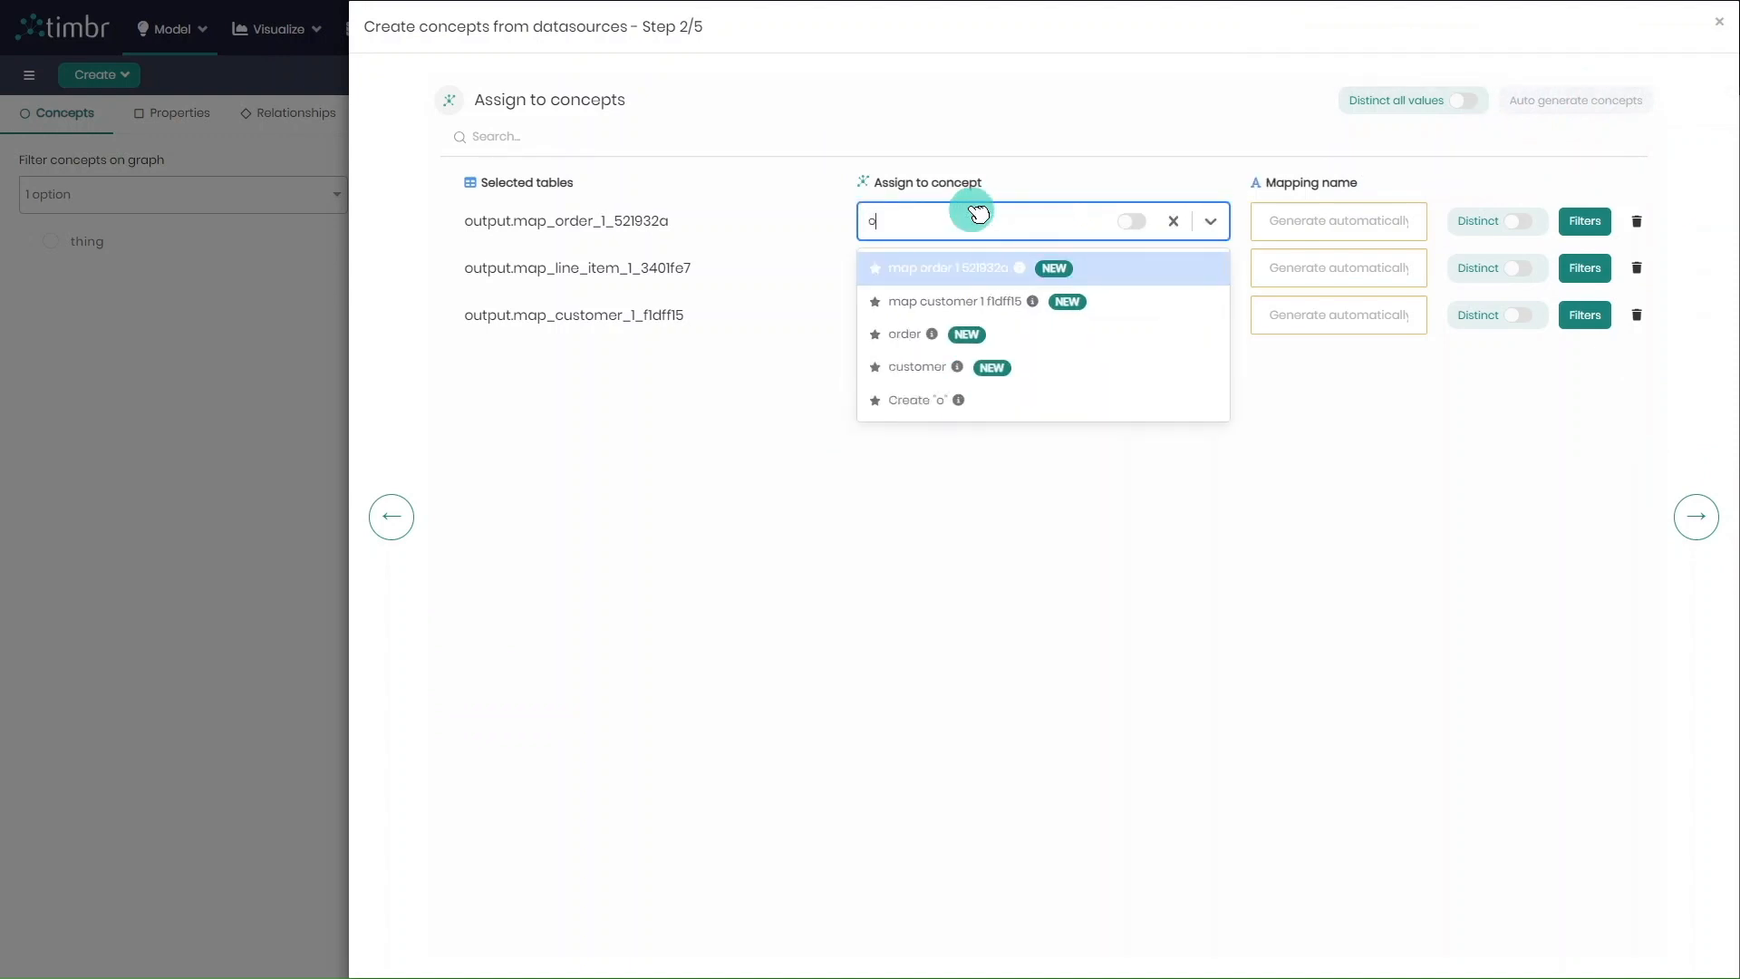
{"action": "key", "text": "Return"}
Assign the output.map_line_item_1_3401fe7 table to a new concept named line item
{"action": "left_click", "coordinate": [977, 268]}
{"action": "type", "text": "line ite"}
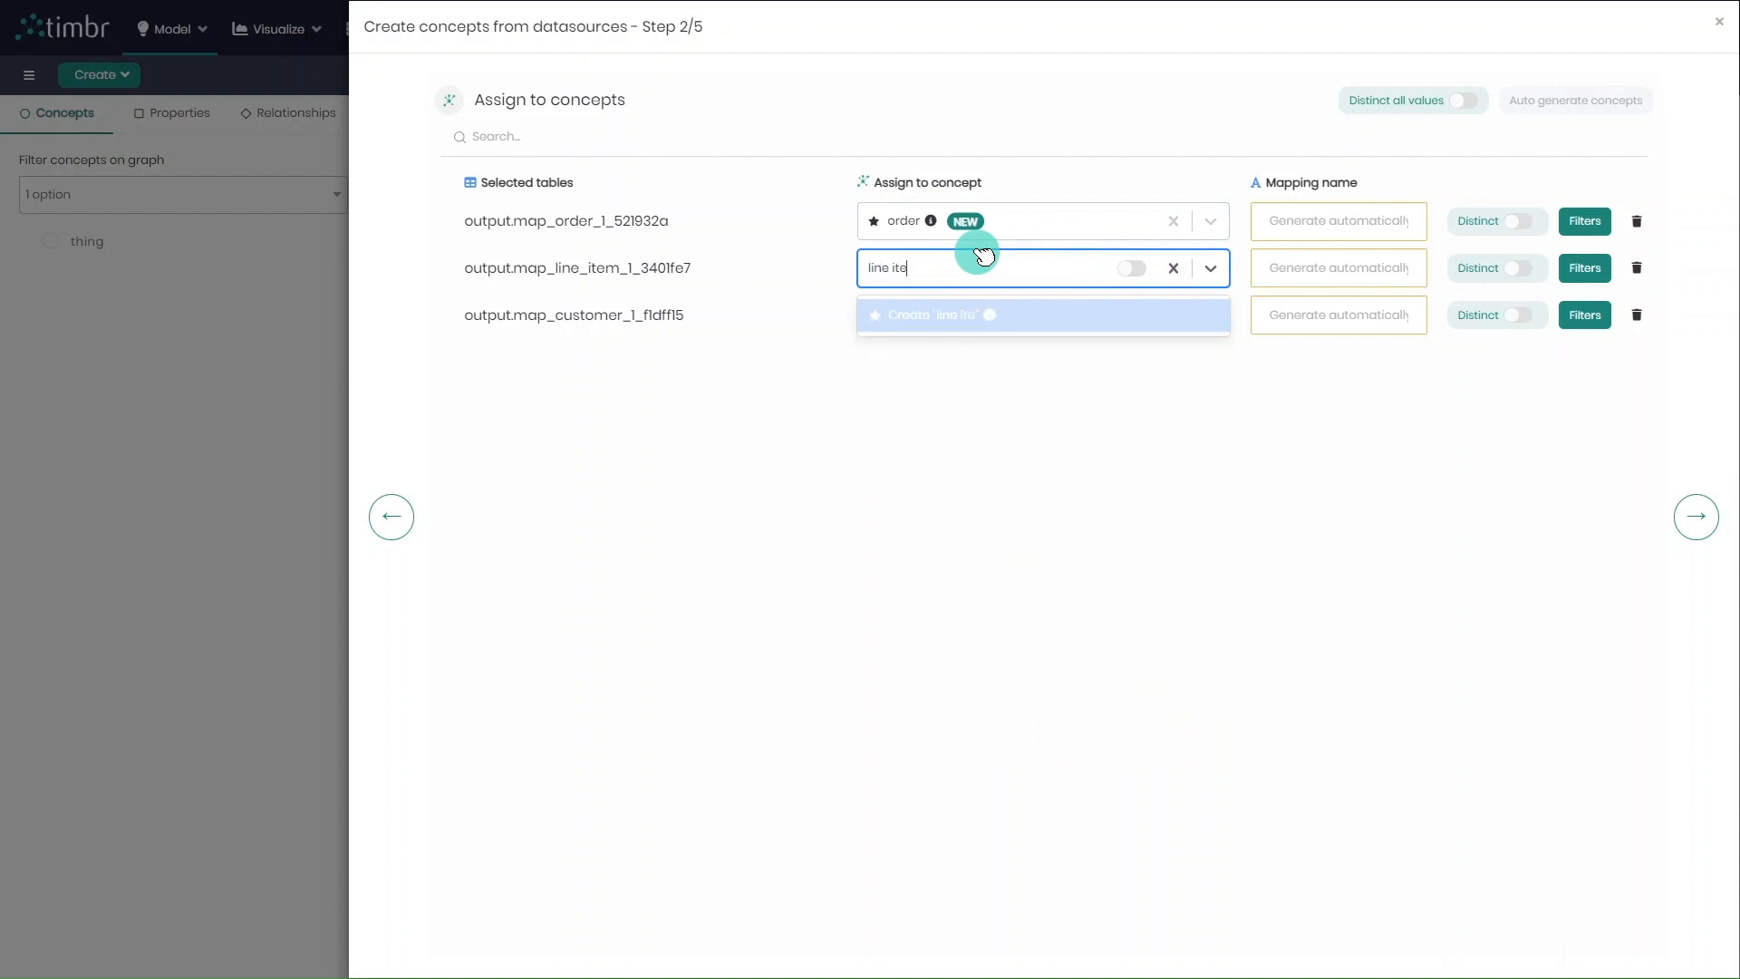
{"action": "type", "text": "m"}
{"action": "key", "text": "Return"}
Assign the output.map_customer_1_f1dff15 table to a new concept named customer, and accept all the proposed concept properties
{"action": "left_click", "coordinate": [934, 317]}
{"action": "type", "text": "c"}
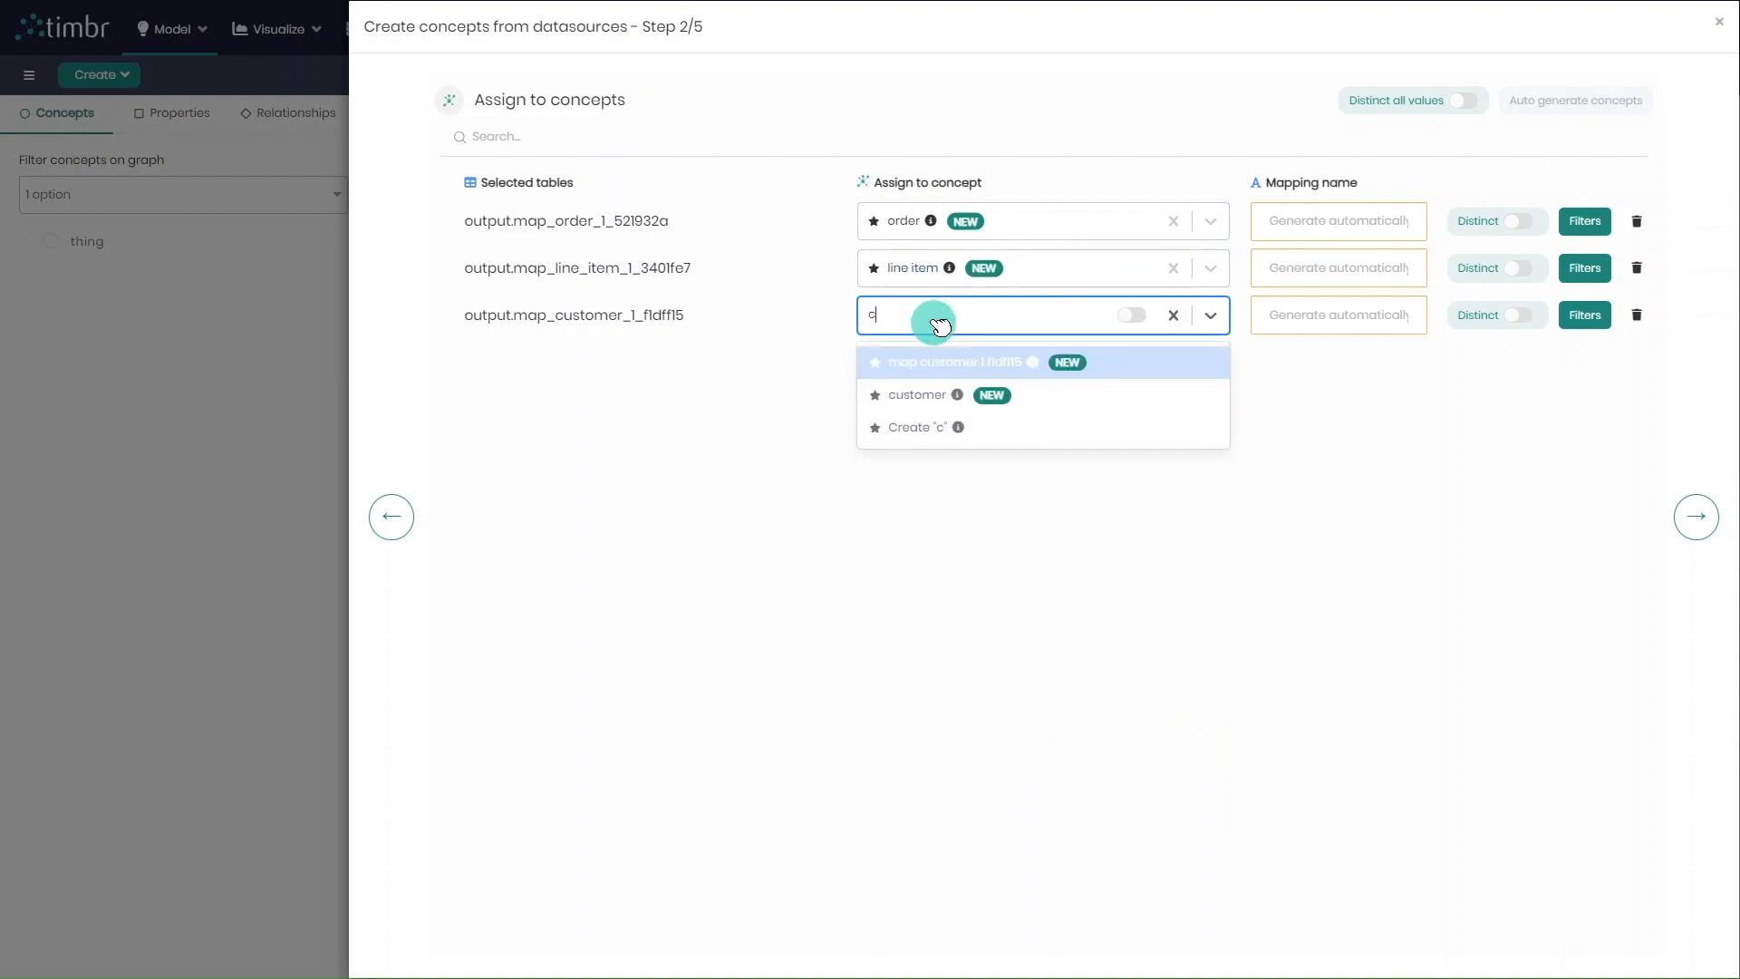
{"action": "type", "text": "ustomer"}
{"action": "key", "text": "Return"}
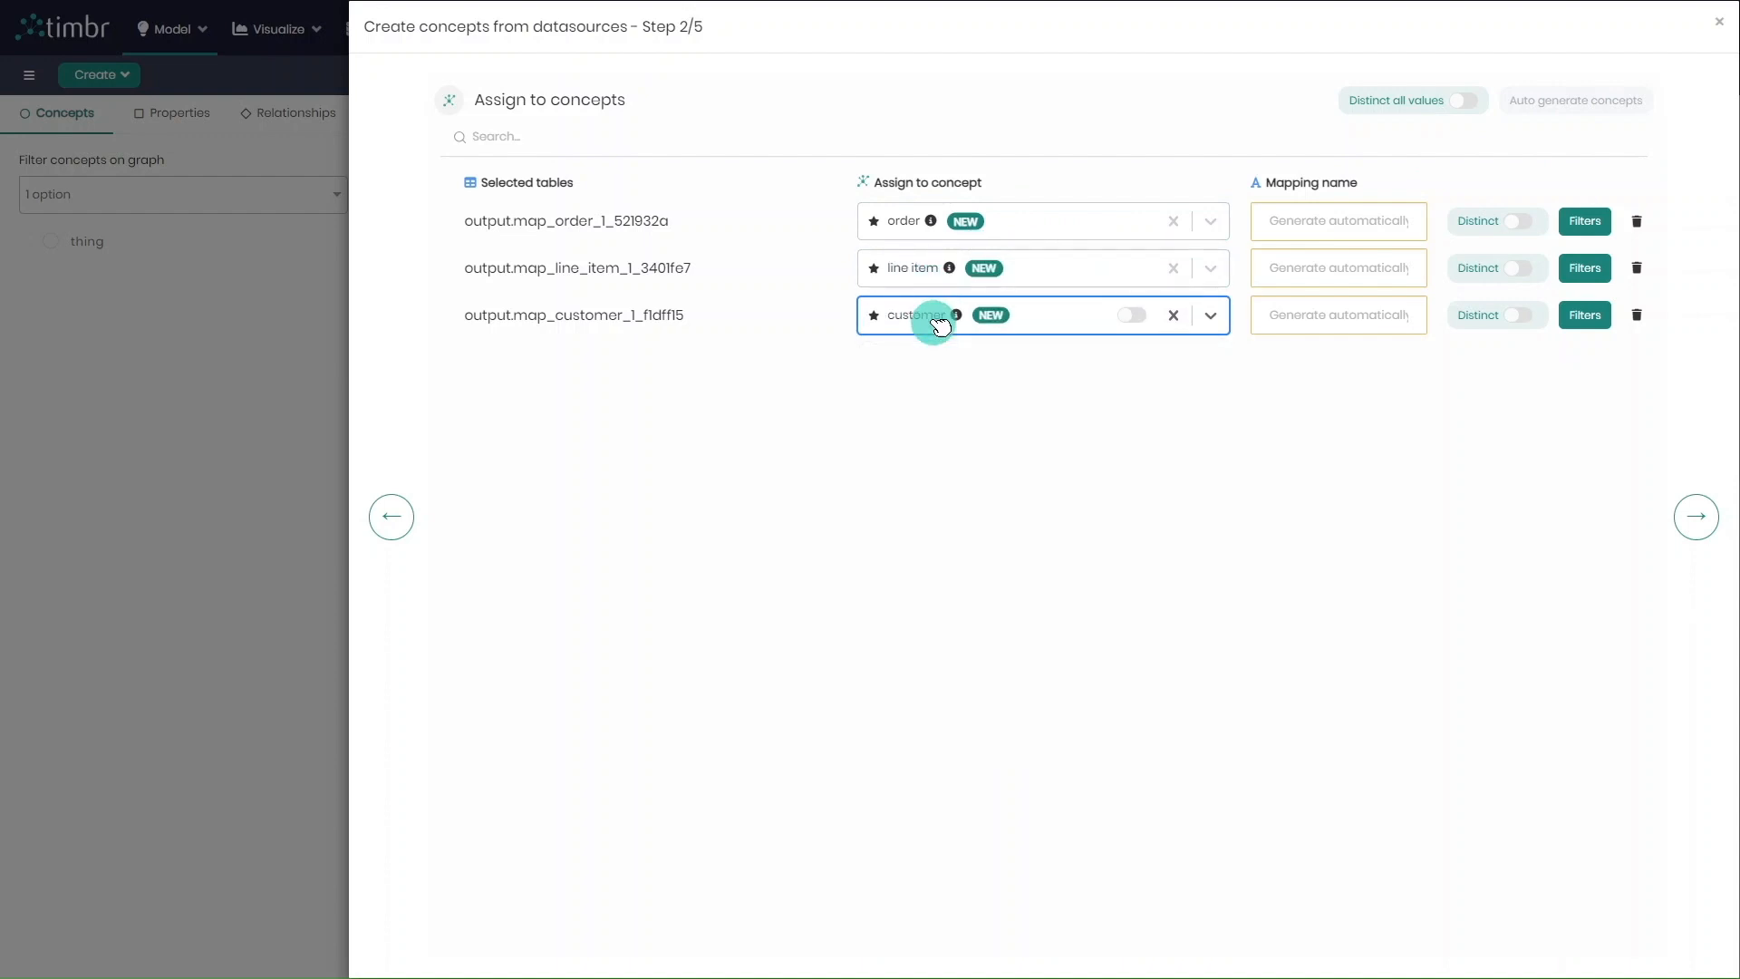
{"action": "left_click", "coordinate": [1696, 512]}
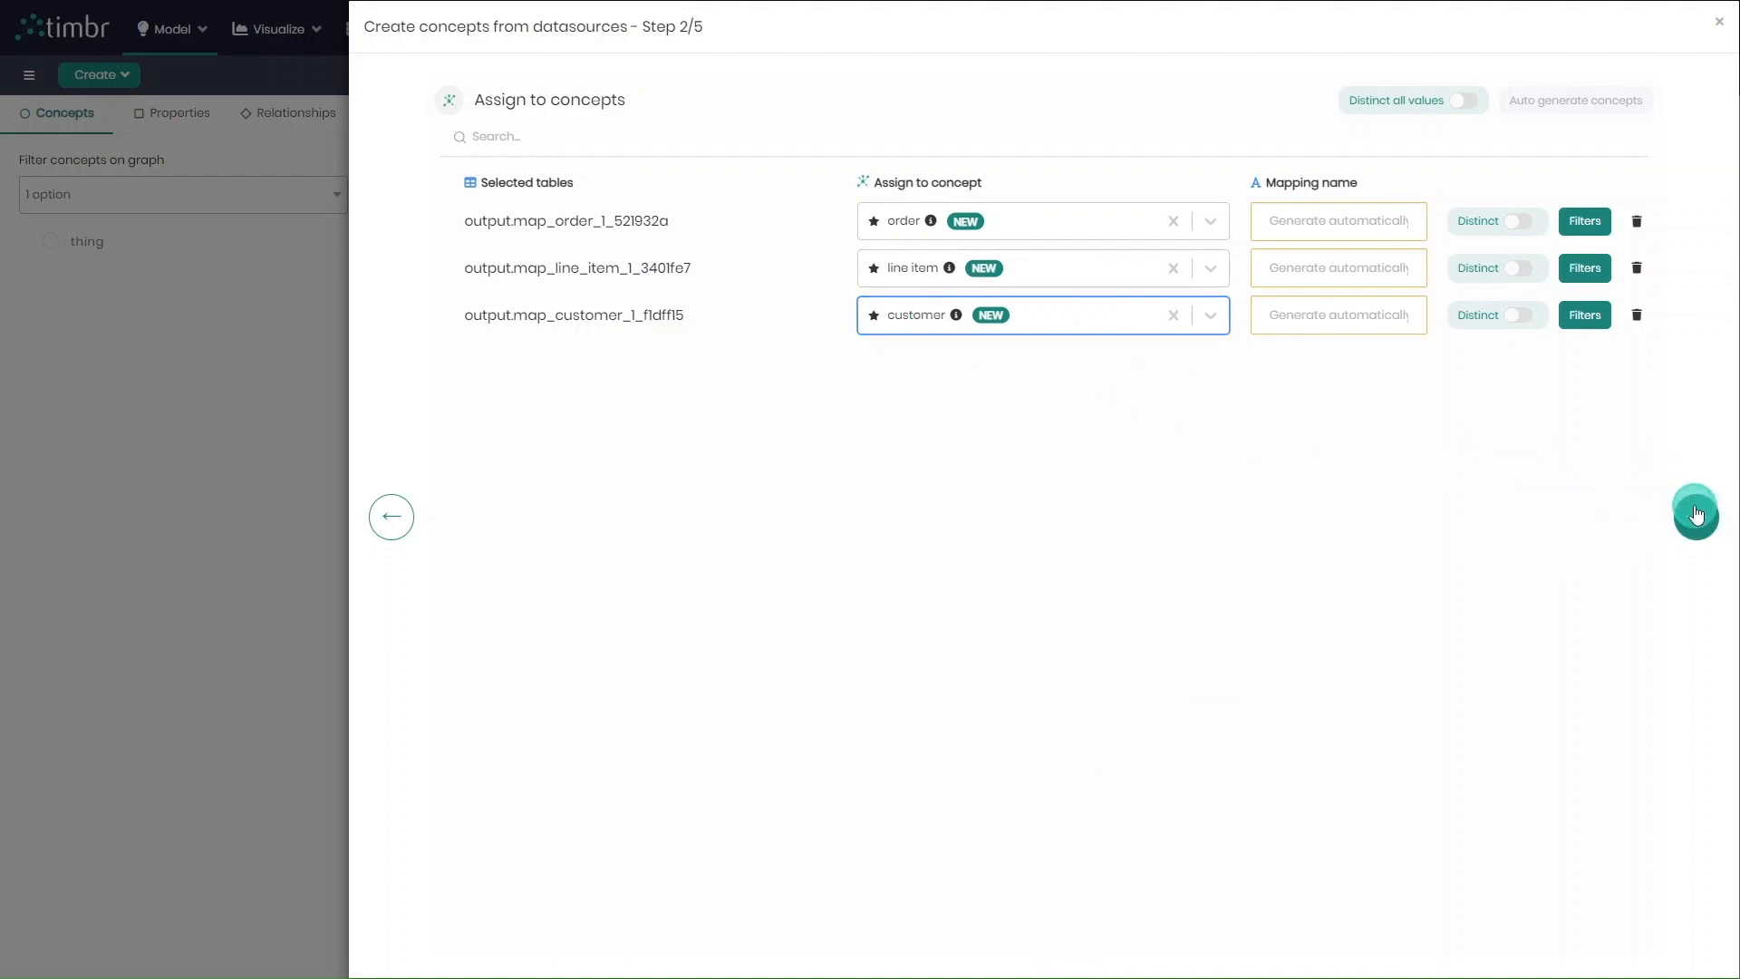
{"action": "scroll", "coordinate": [738, 272], "scroll_direction": "down", "scroll_amount": 3}
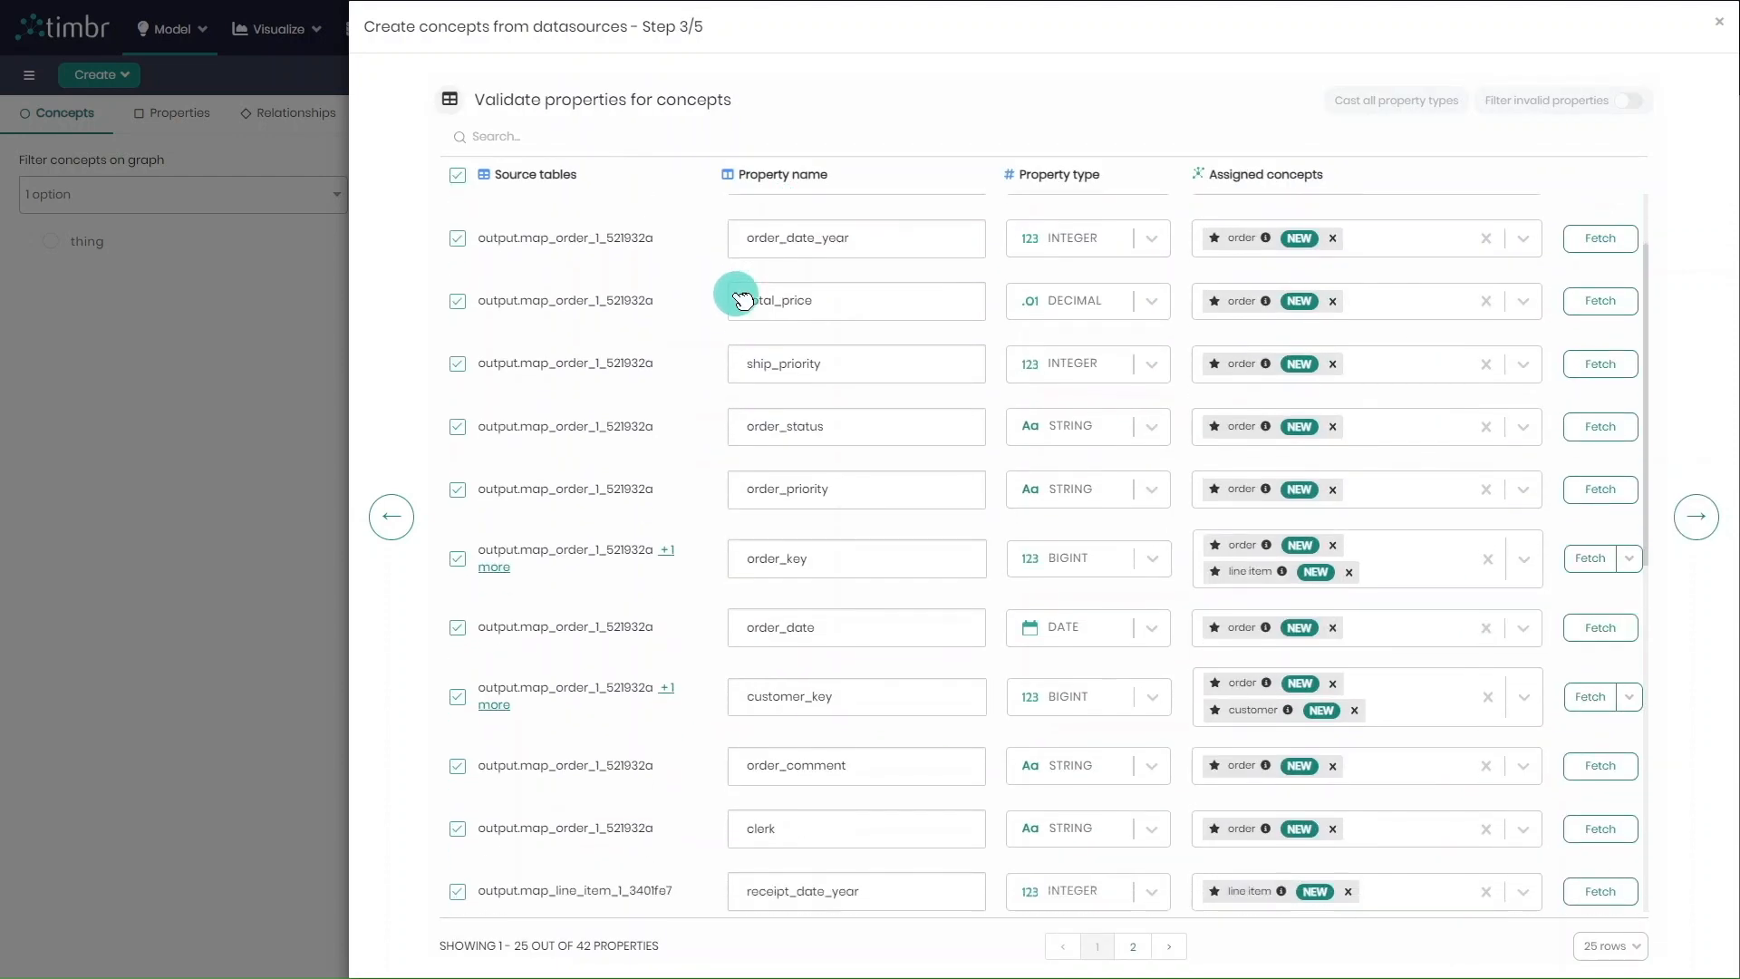
{"action": "left_click", "coordinate": [1696, 517]}
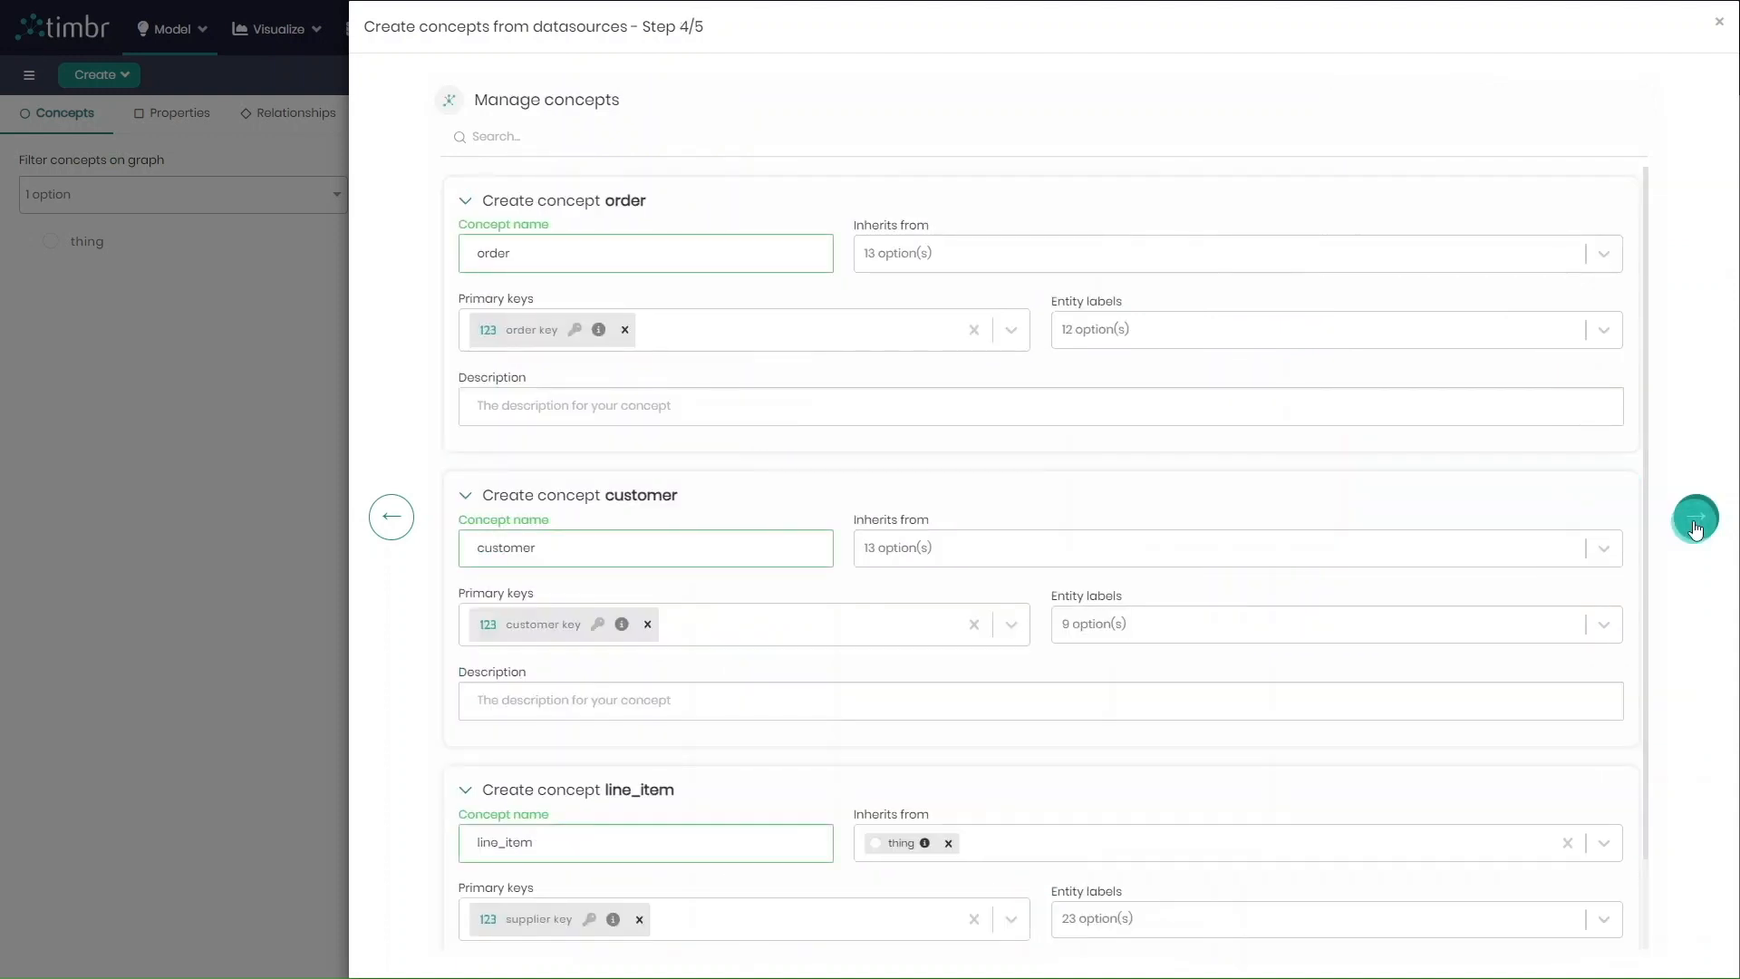
Configure the order concept to inherit from thing, with order key as entity label and the description "order data"
{"action": "left_click", "coordinate": [1110, 252]}
{"action": "type", "text": "th"}
{"action": "left_click", "coordinate": [1057, 296]}
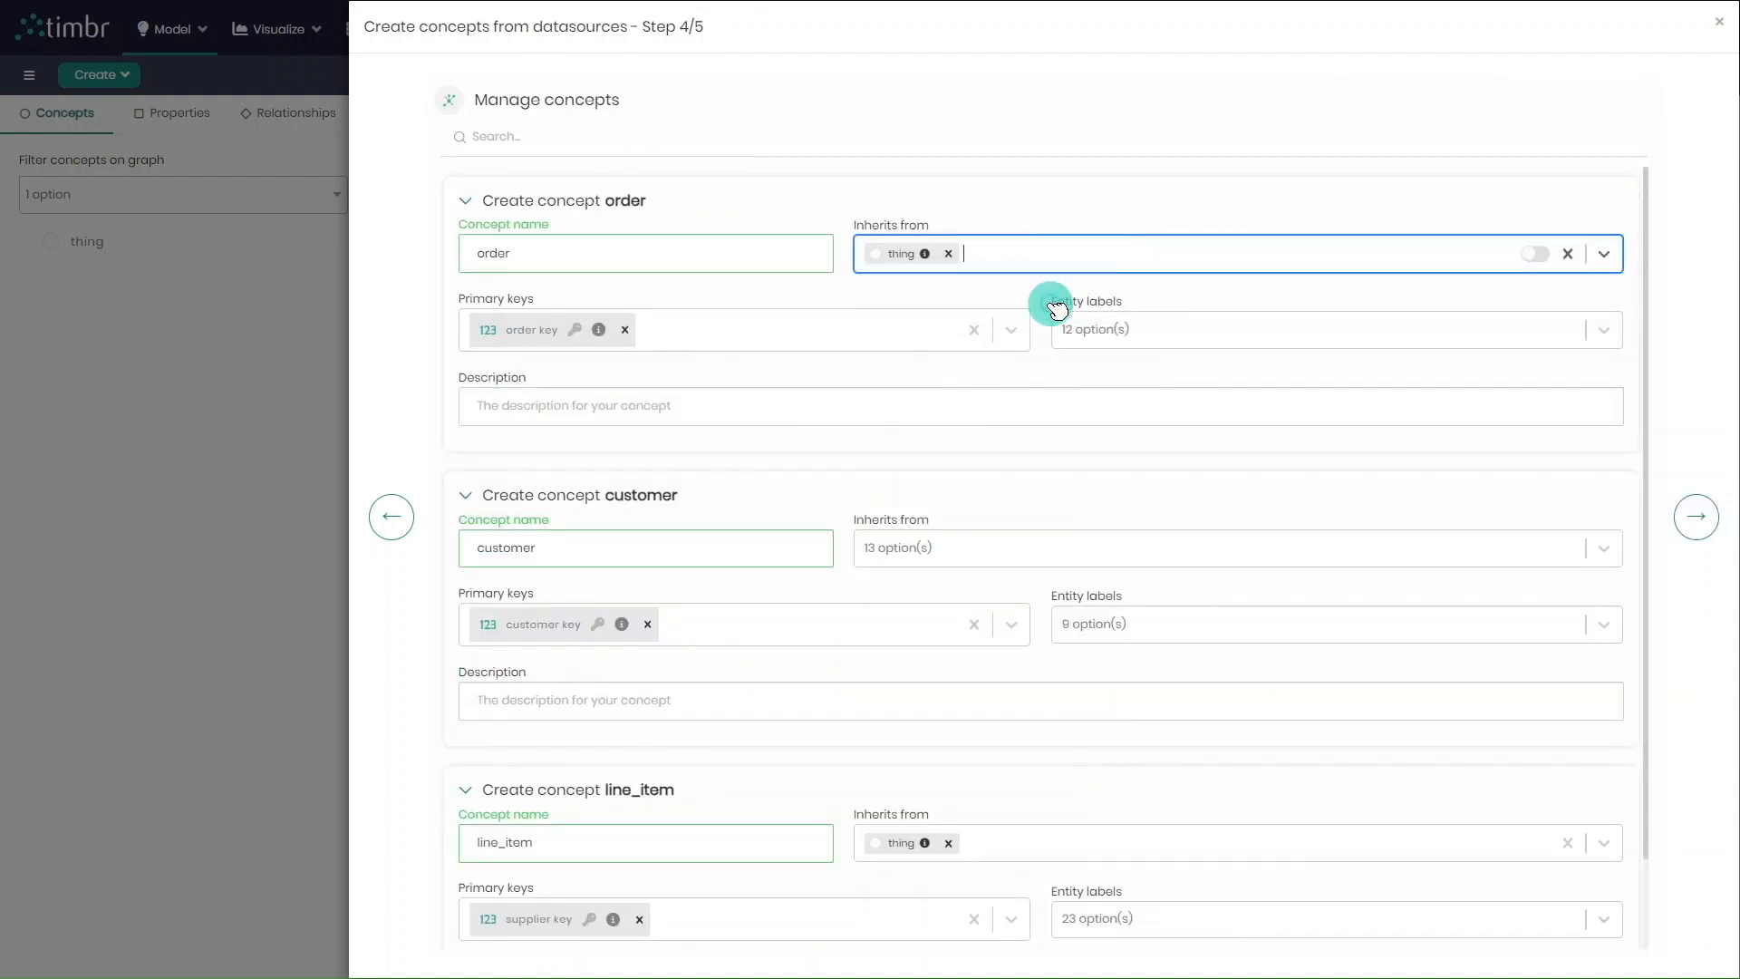
{"action": "left_click", "coordinate": [1146, 329]}
{"action": "type", "text": "ord"}
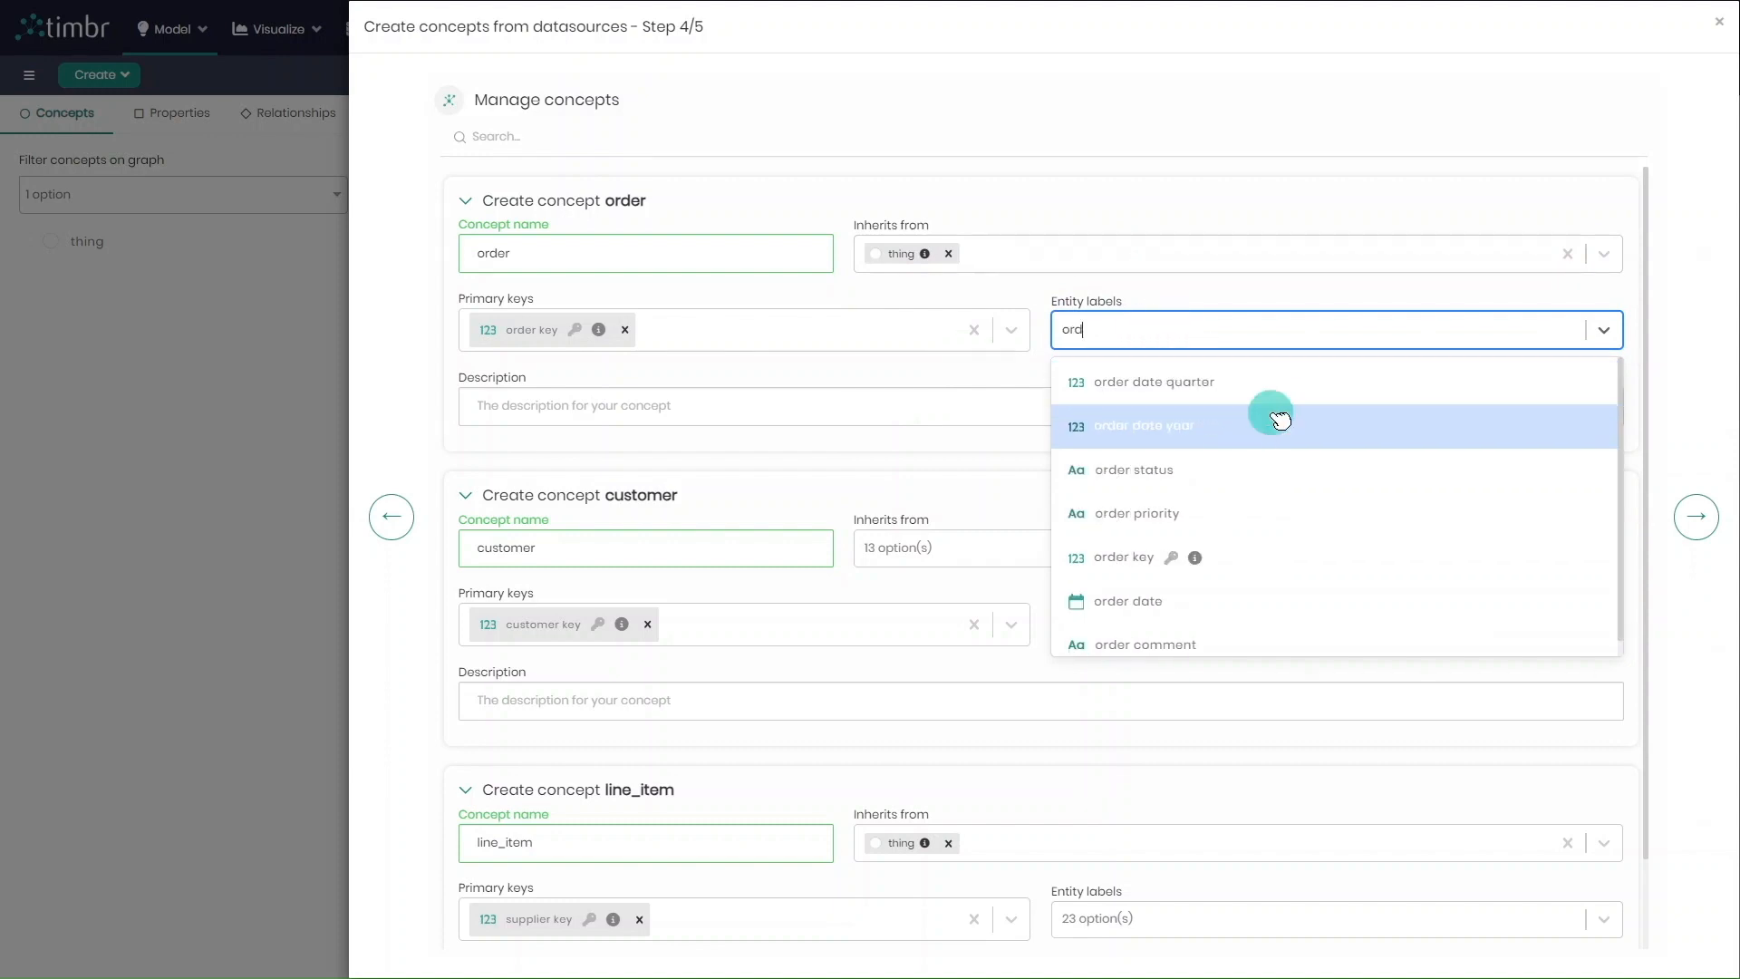
{"action": "left_click", "coordinate": [1279, 537]}
{"action": "left_click", "coordinate": [825, 400]}
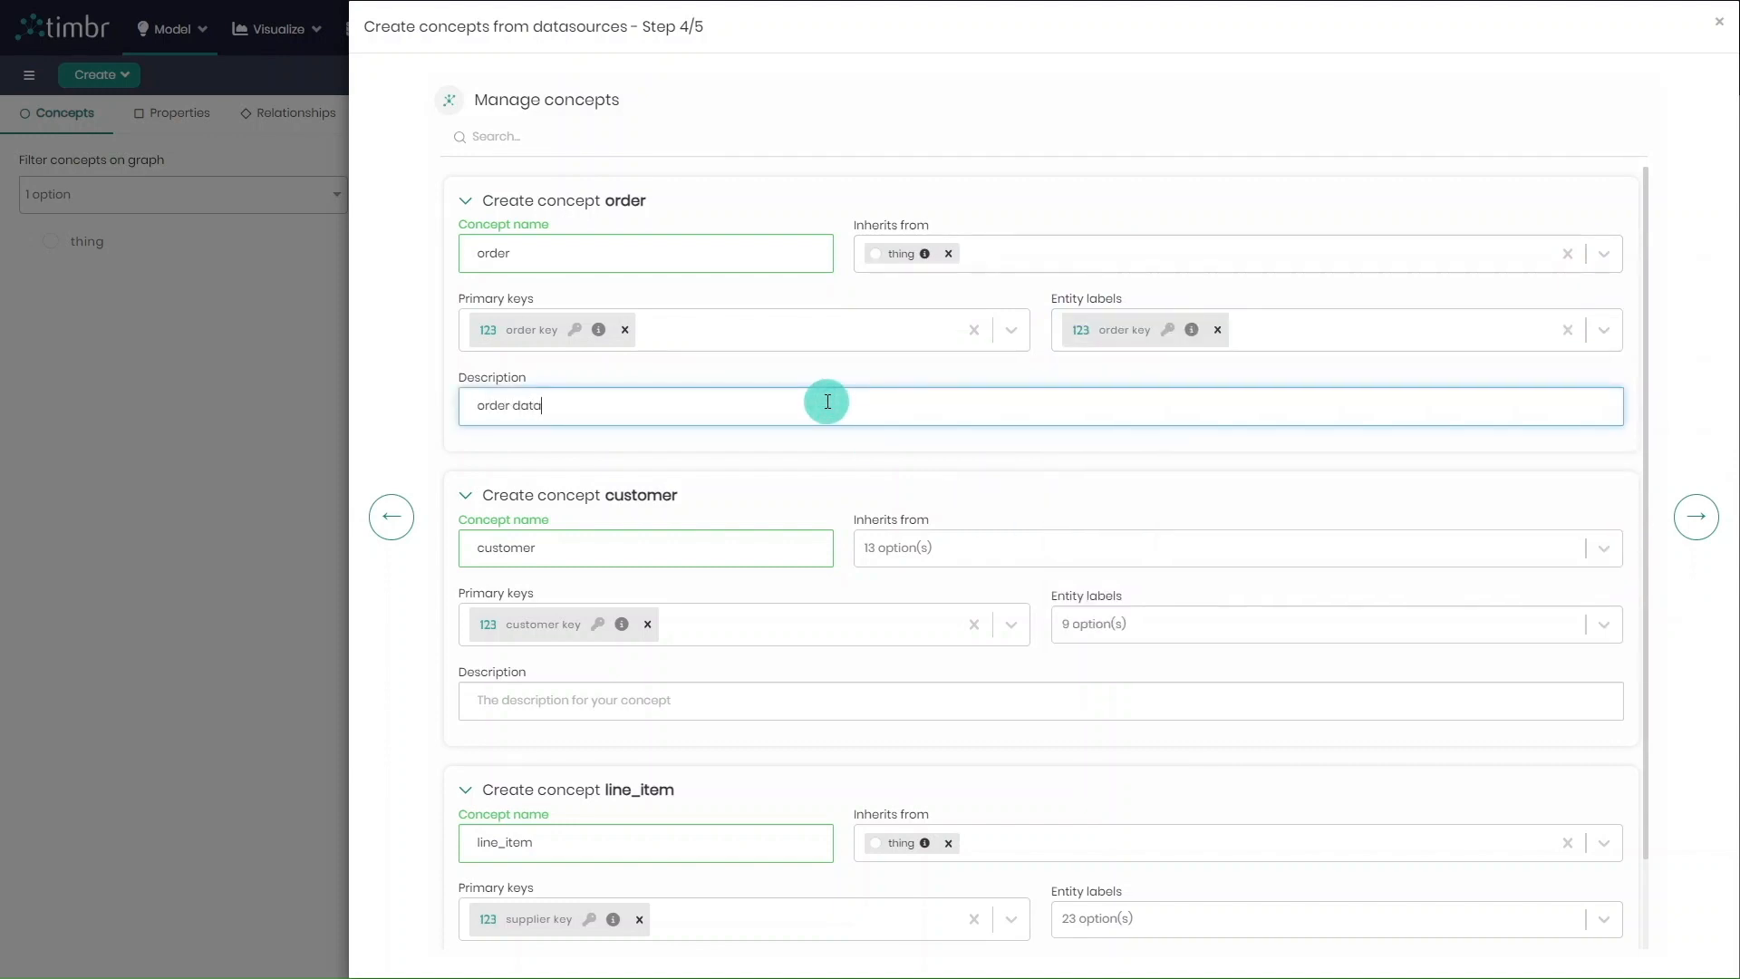
Configure the customer concept to inherit from thing, with customer name as entity label and the description "customer data"
{"action": "scroll", "coordinate": [827, 402], "scroll_direction": "down", "scroll_amount": 1}
{"action": "left_click", "coordinate": [943, 446]}
{"action": "type", "text": "th"}
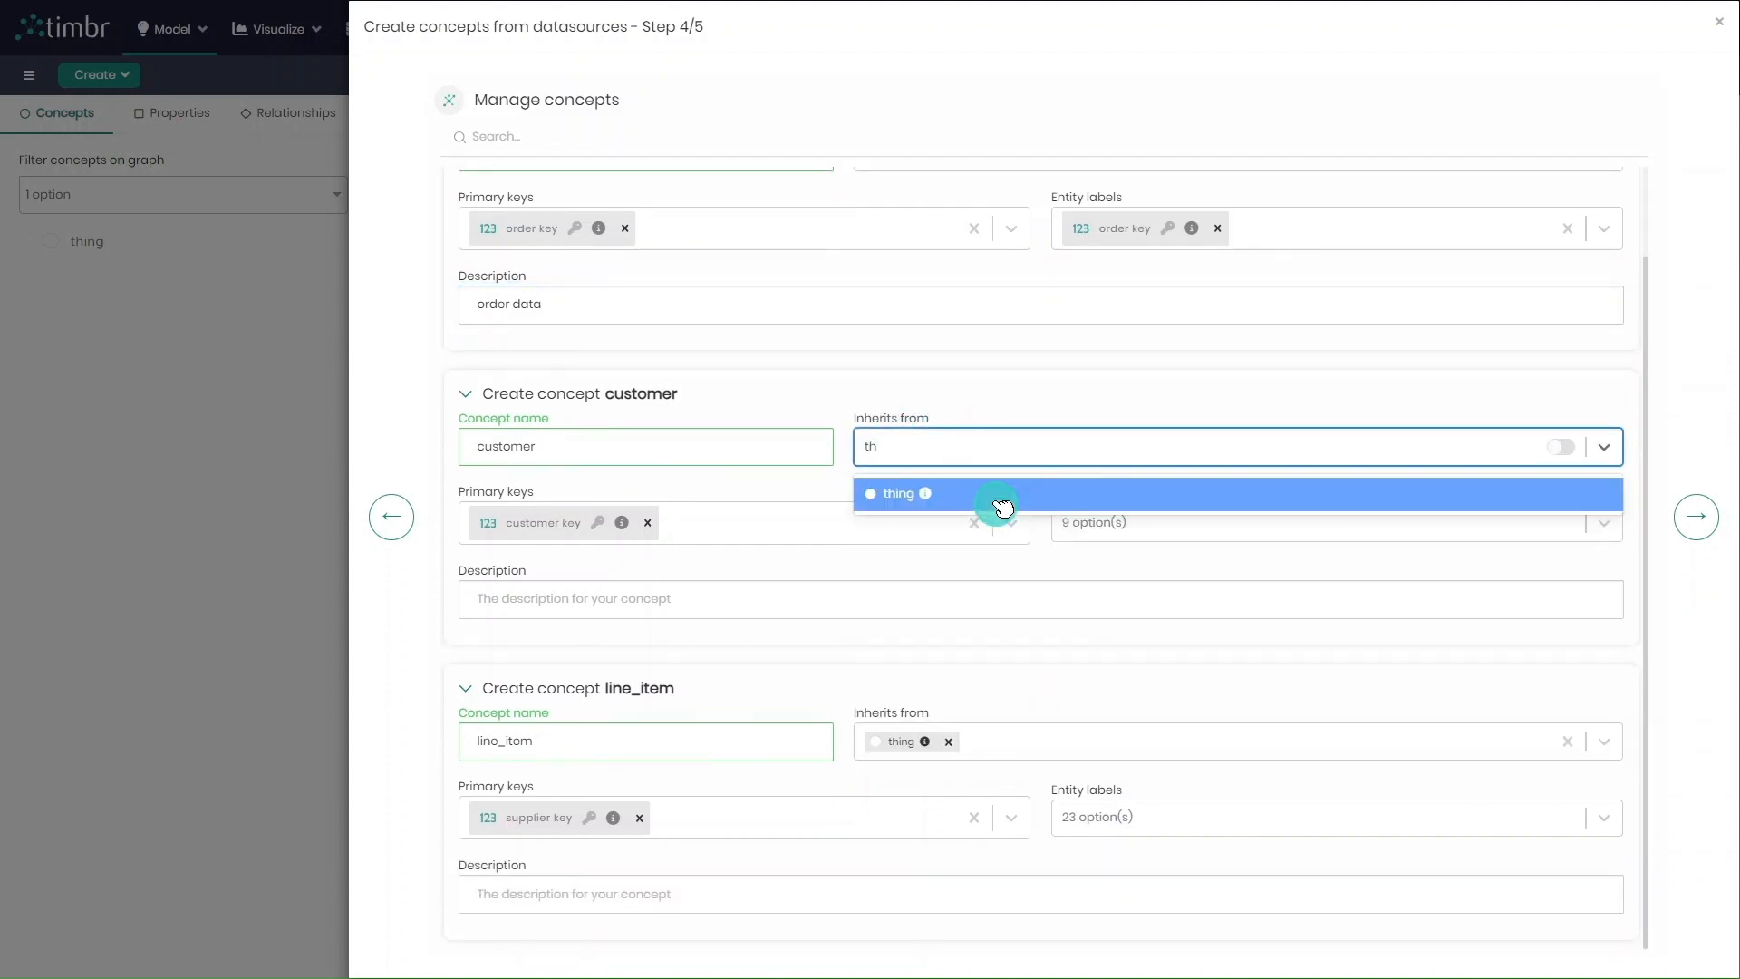
{"action": "left_click", "coordinate": [1002, 504]}
{"action": "left_click", "coordinate": [1151, 521]}
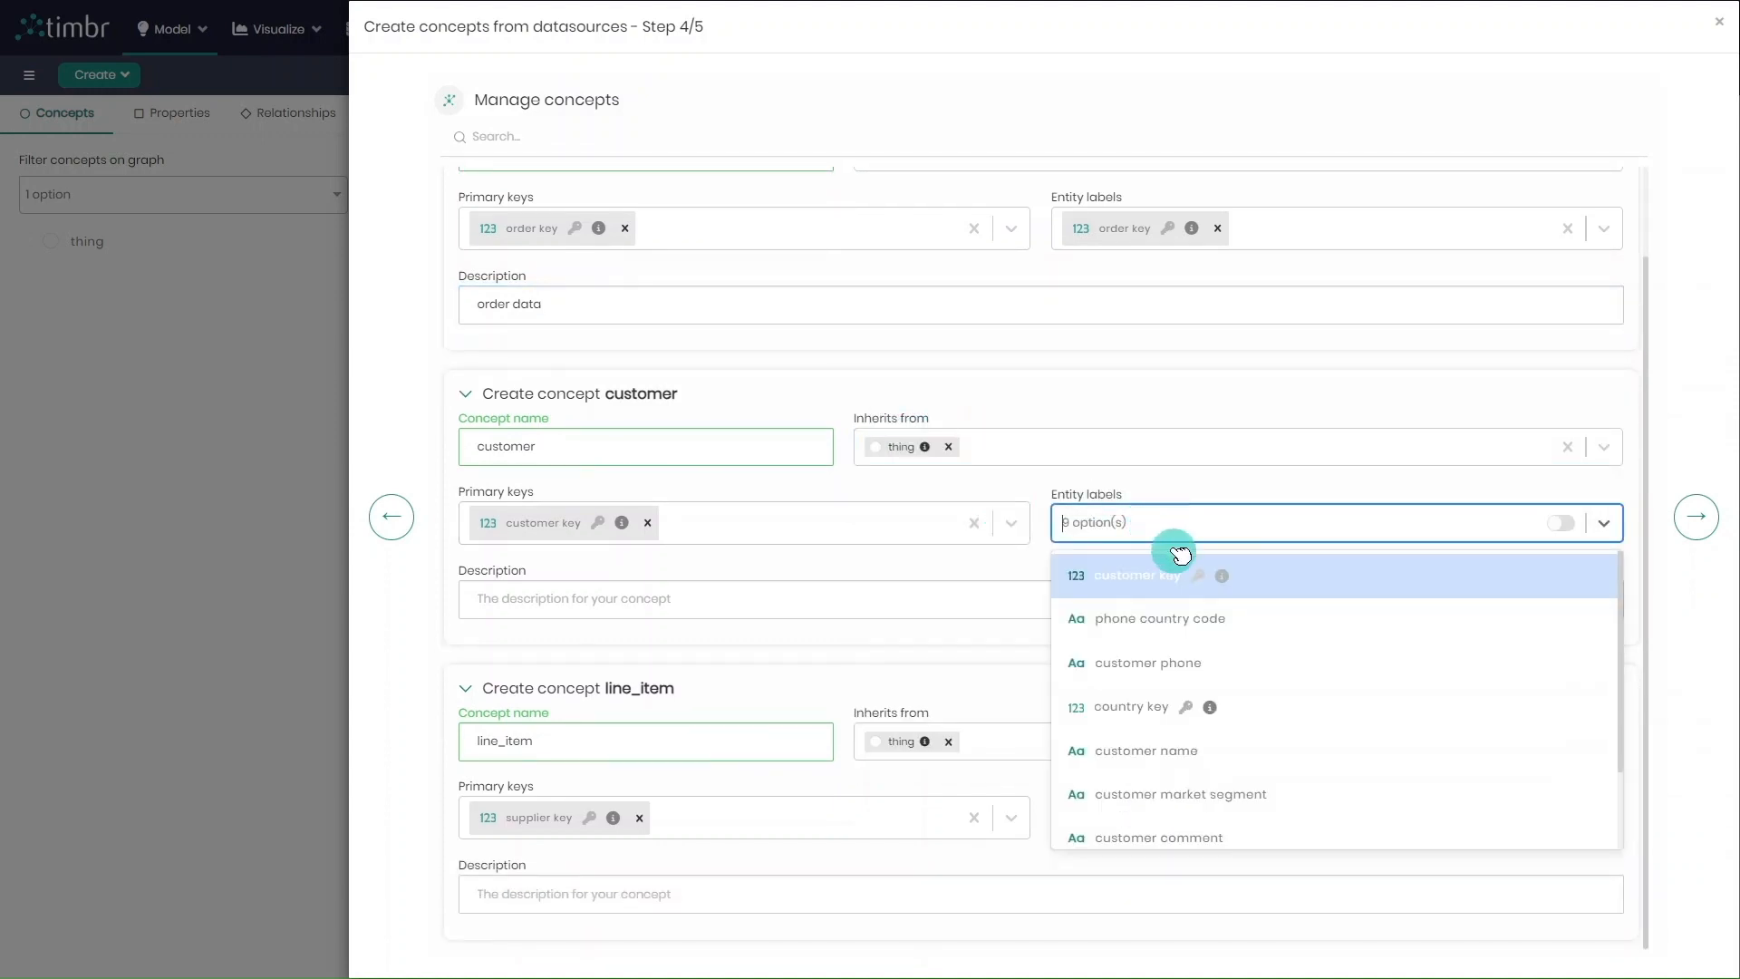
{"action": "left_click", "coordinate": [1255, 595]}
{"action": "left_click", "coordinate": [951, 596]}
{"action": "type", "text": "cus"}
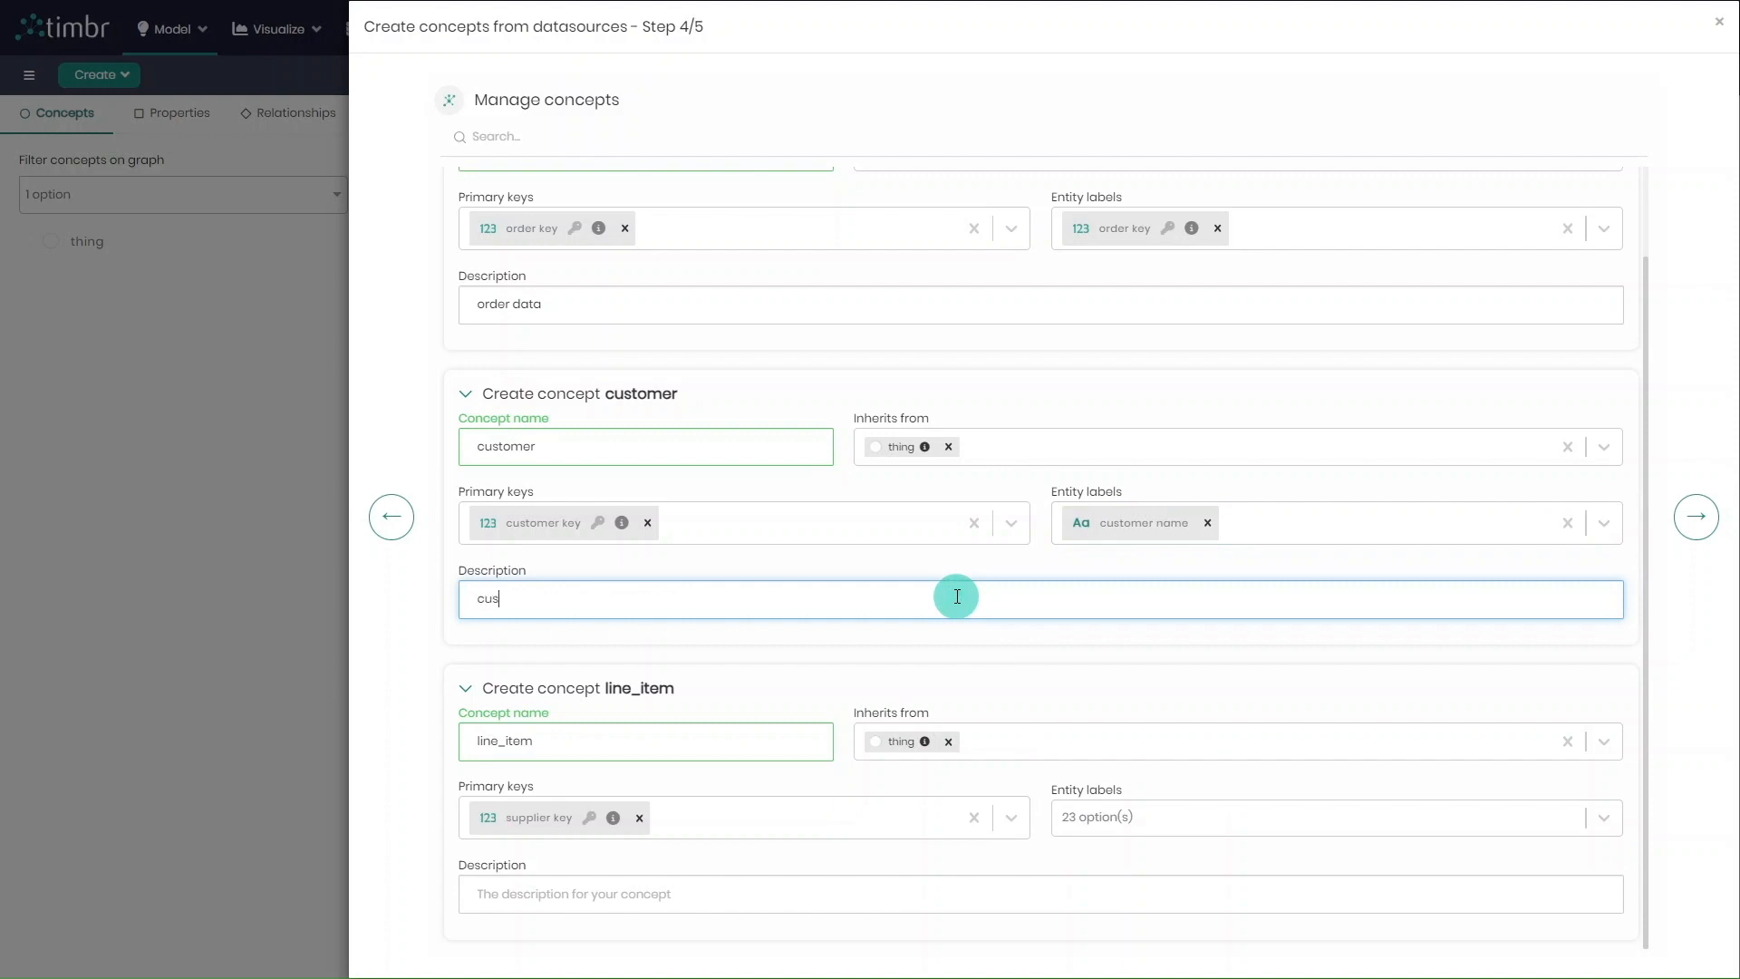
Give the line_item concept the entity label supplier key and the description "line item data", and proceed to validation
{"action": "left_click", "coordinate": [1159, 820]}
{"action": "type", "text": "li"}
{"action": "left_click", "coordinate": [1237, 870]}
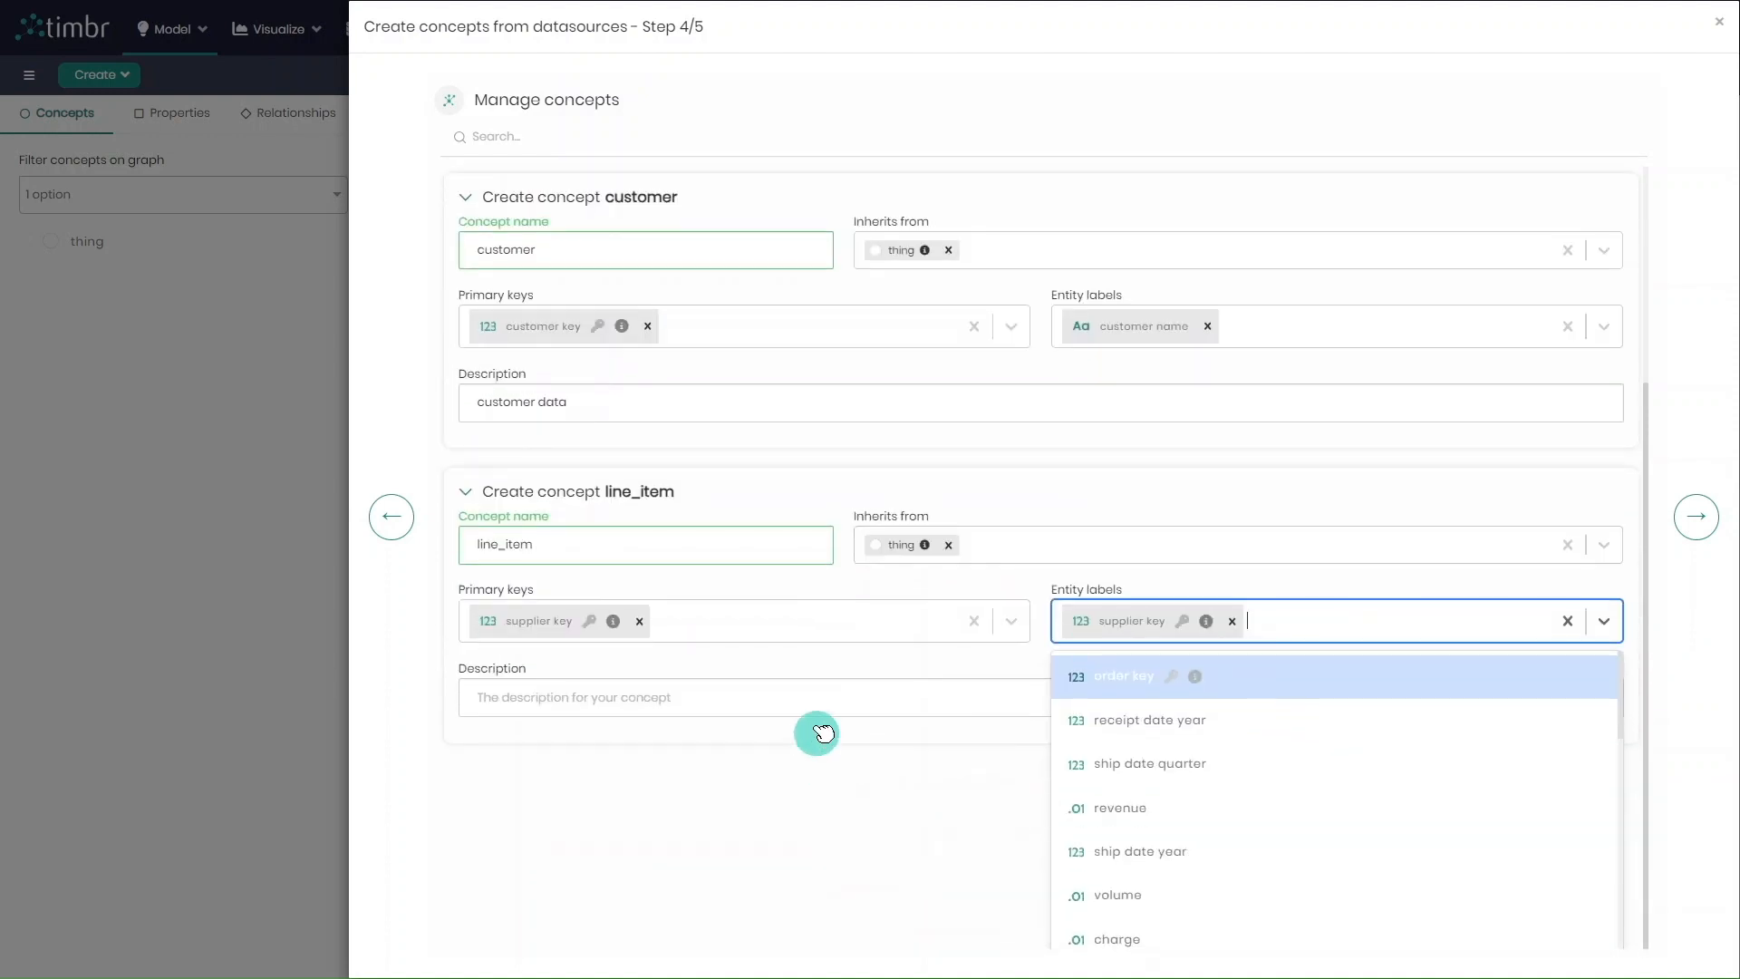
{"action": "left_click", "coordinate": [817, 718]}
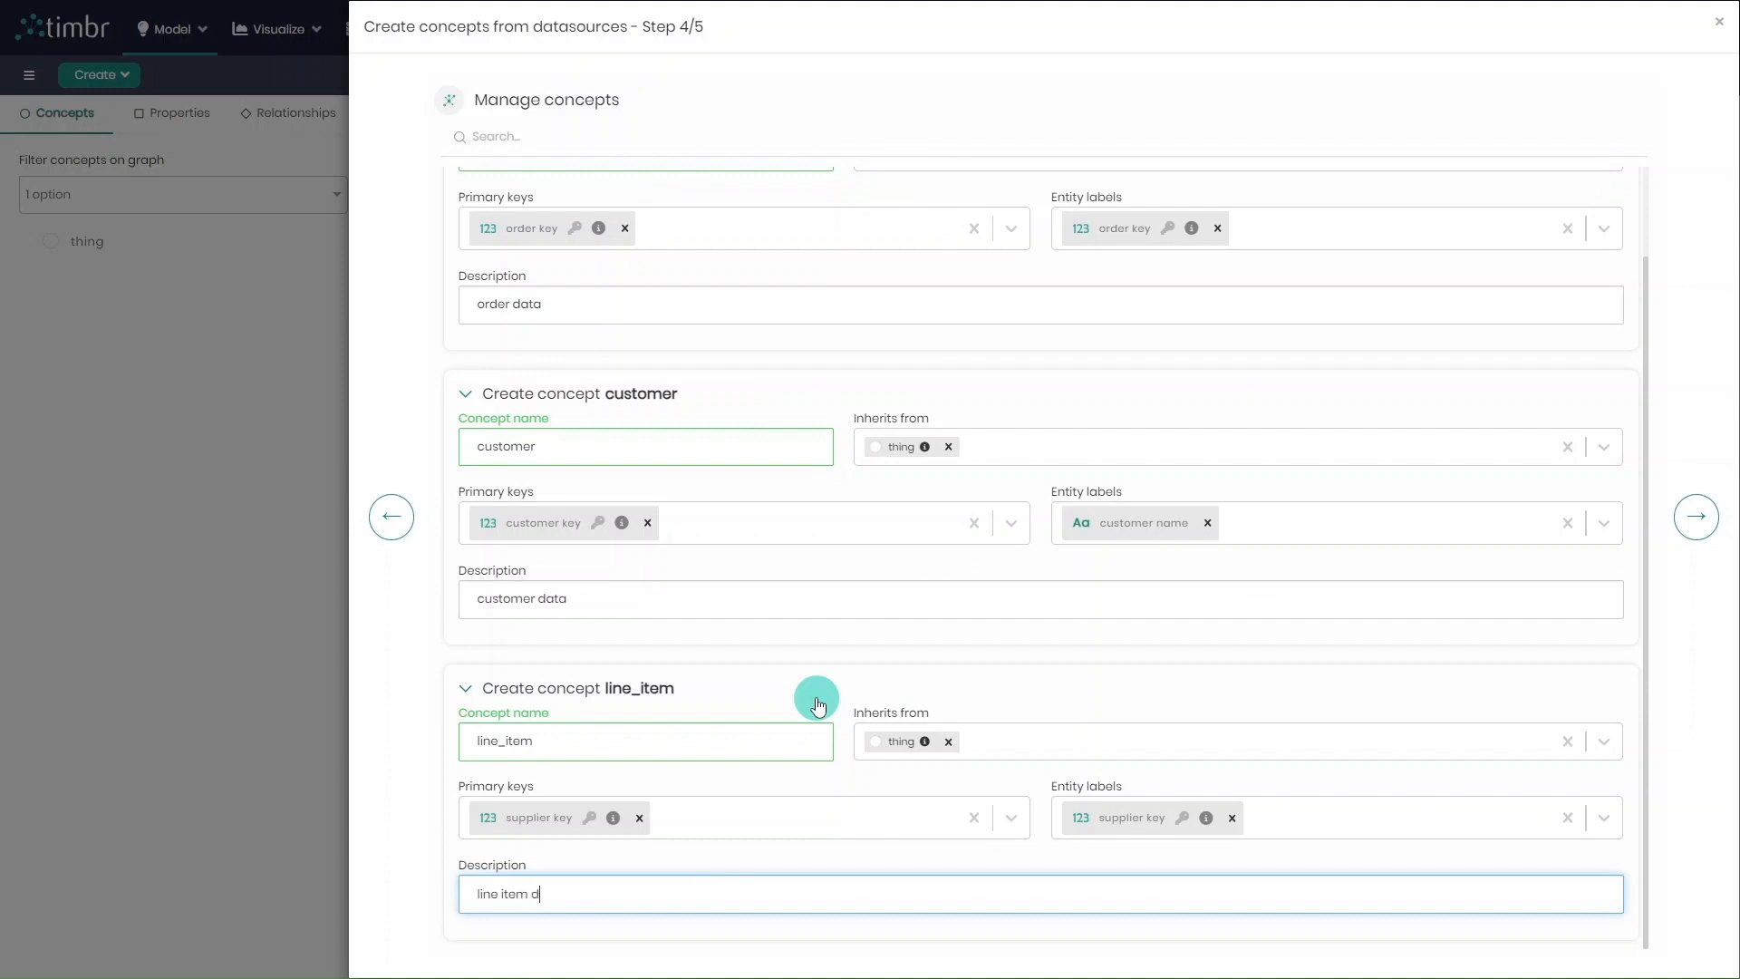
{"action": "left_click", "coordinate": [1697, 517]}
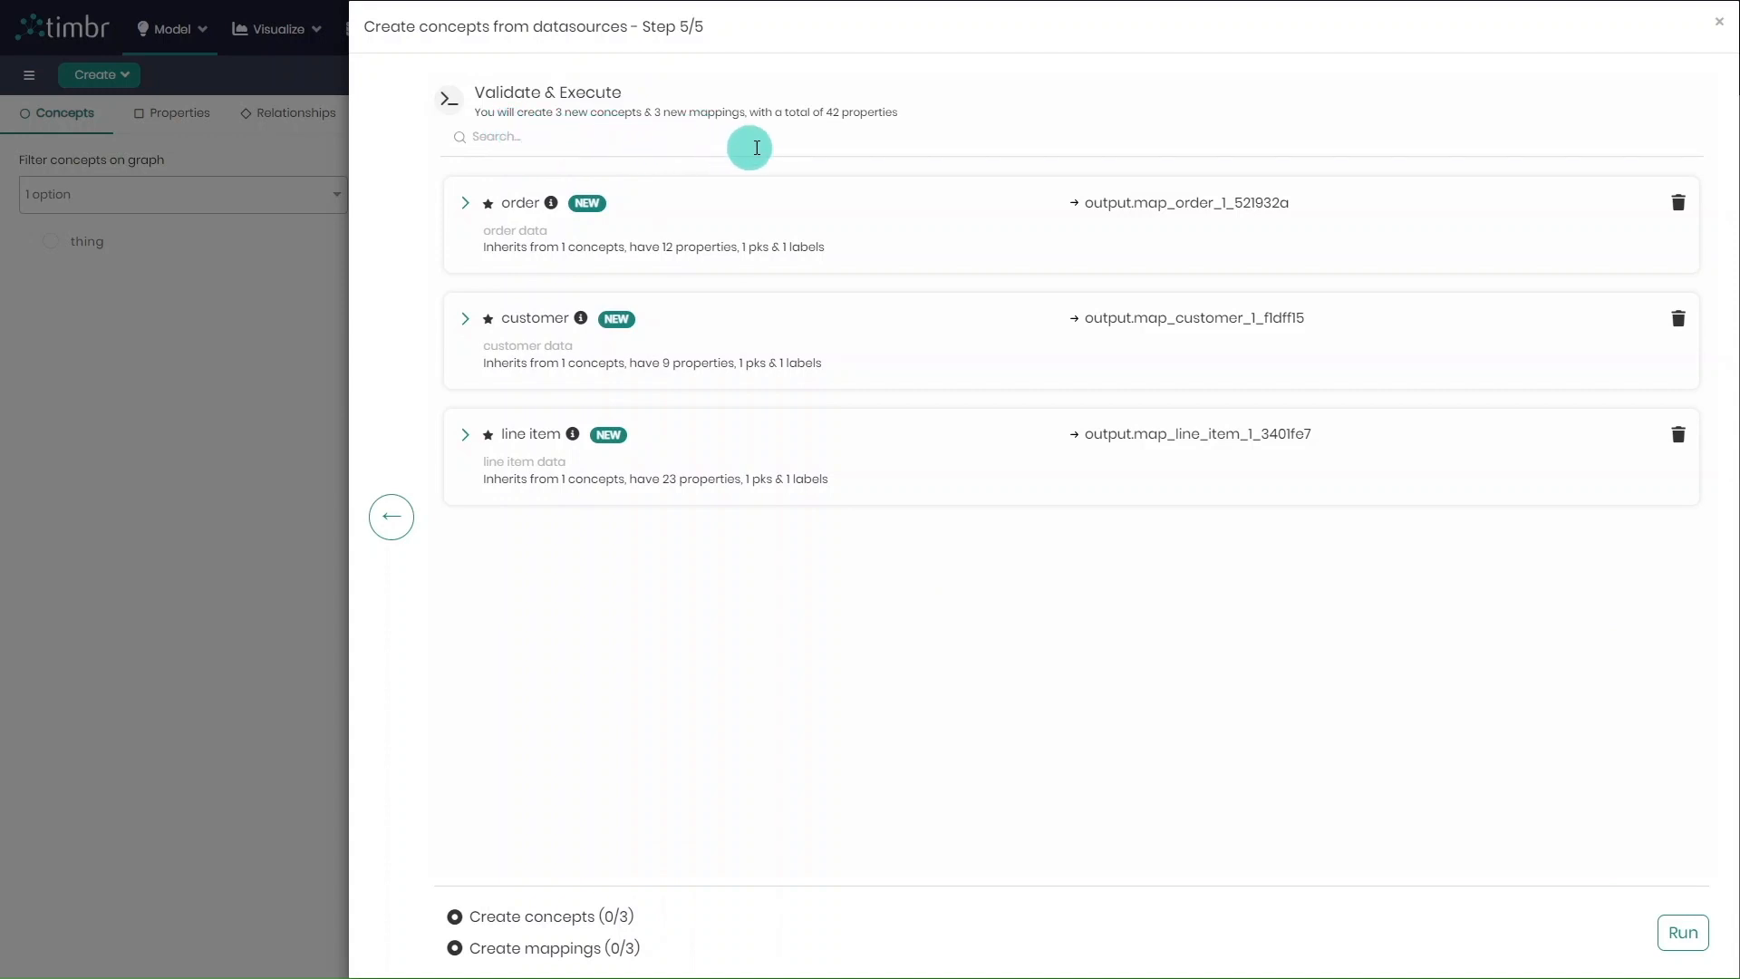
Review the order concept's details, and run the creation of the order, customer and line item concepts with their mappings
{"action": "left_click", "coordinate": [468, 205]}
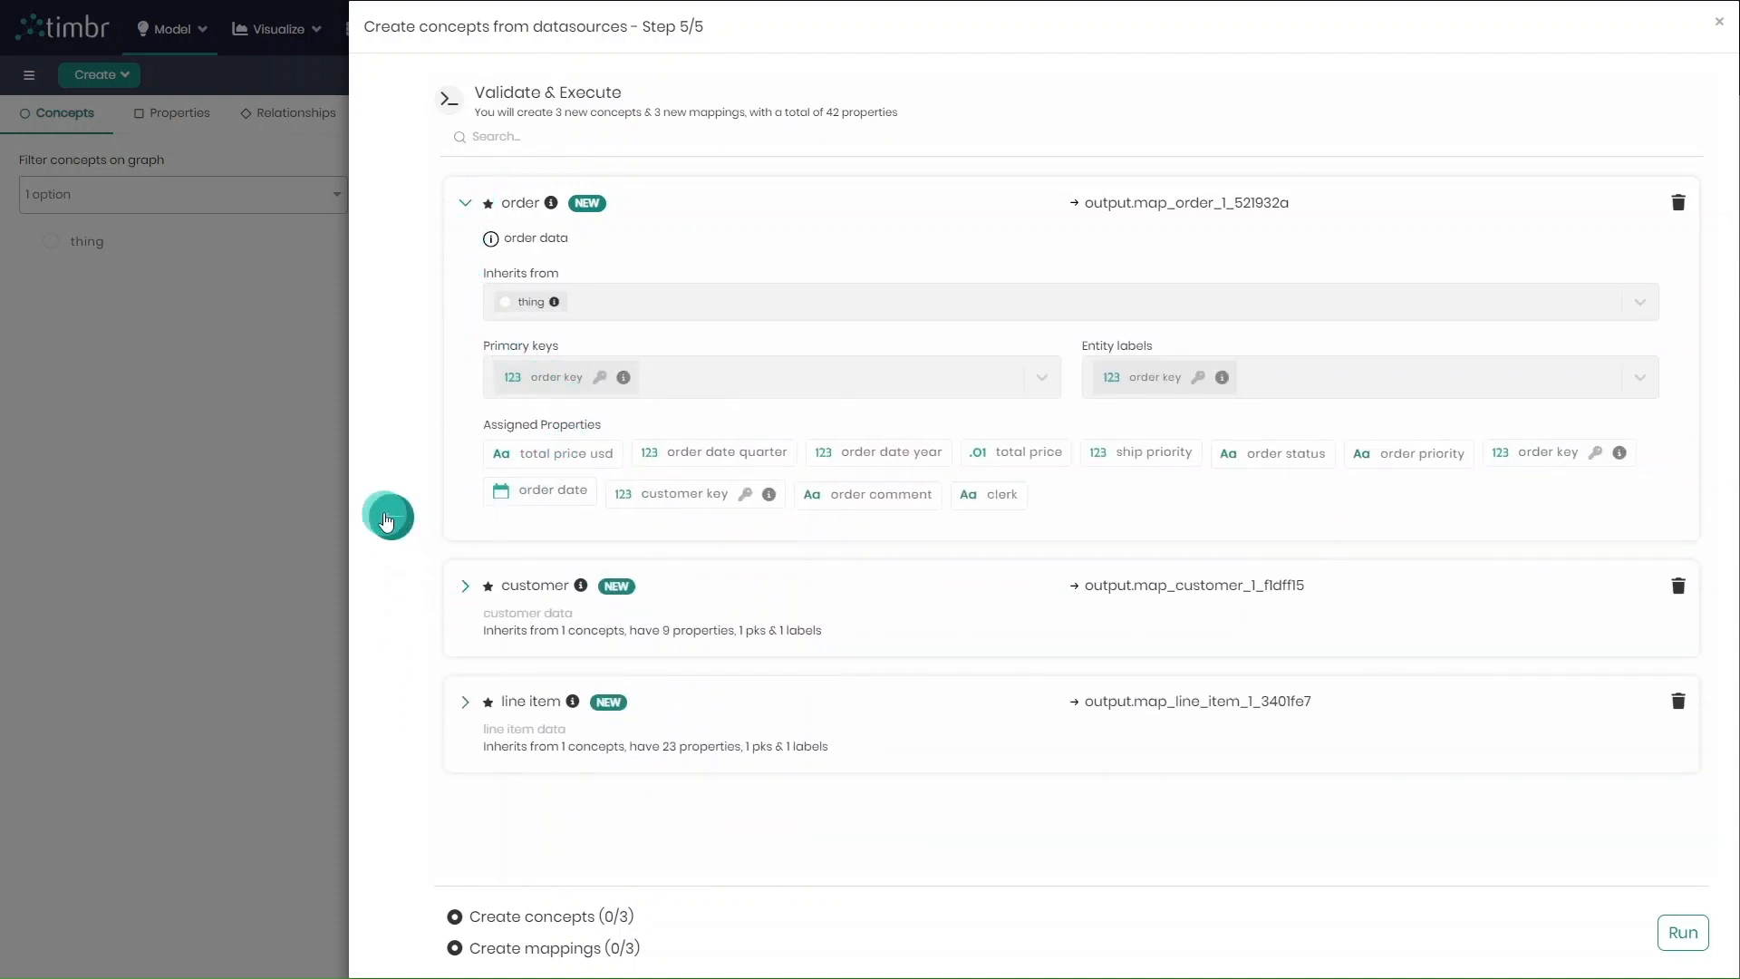
{"action": "left_click", "coordinate": [463, 207]}
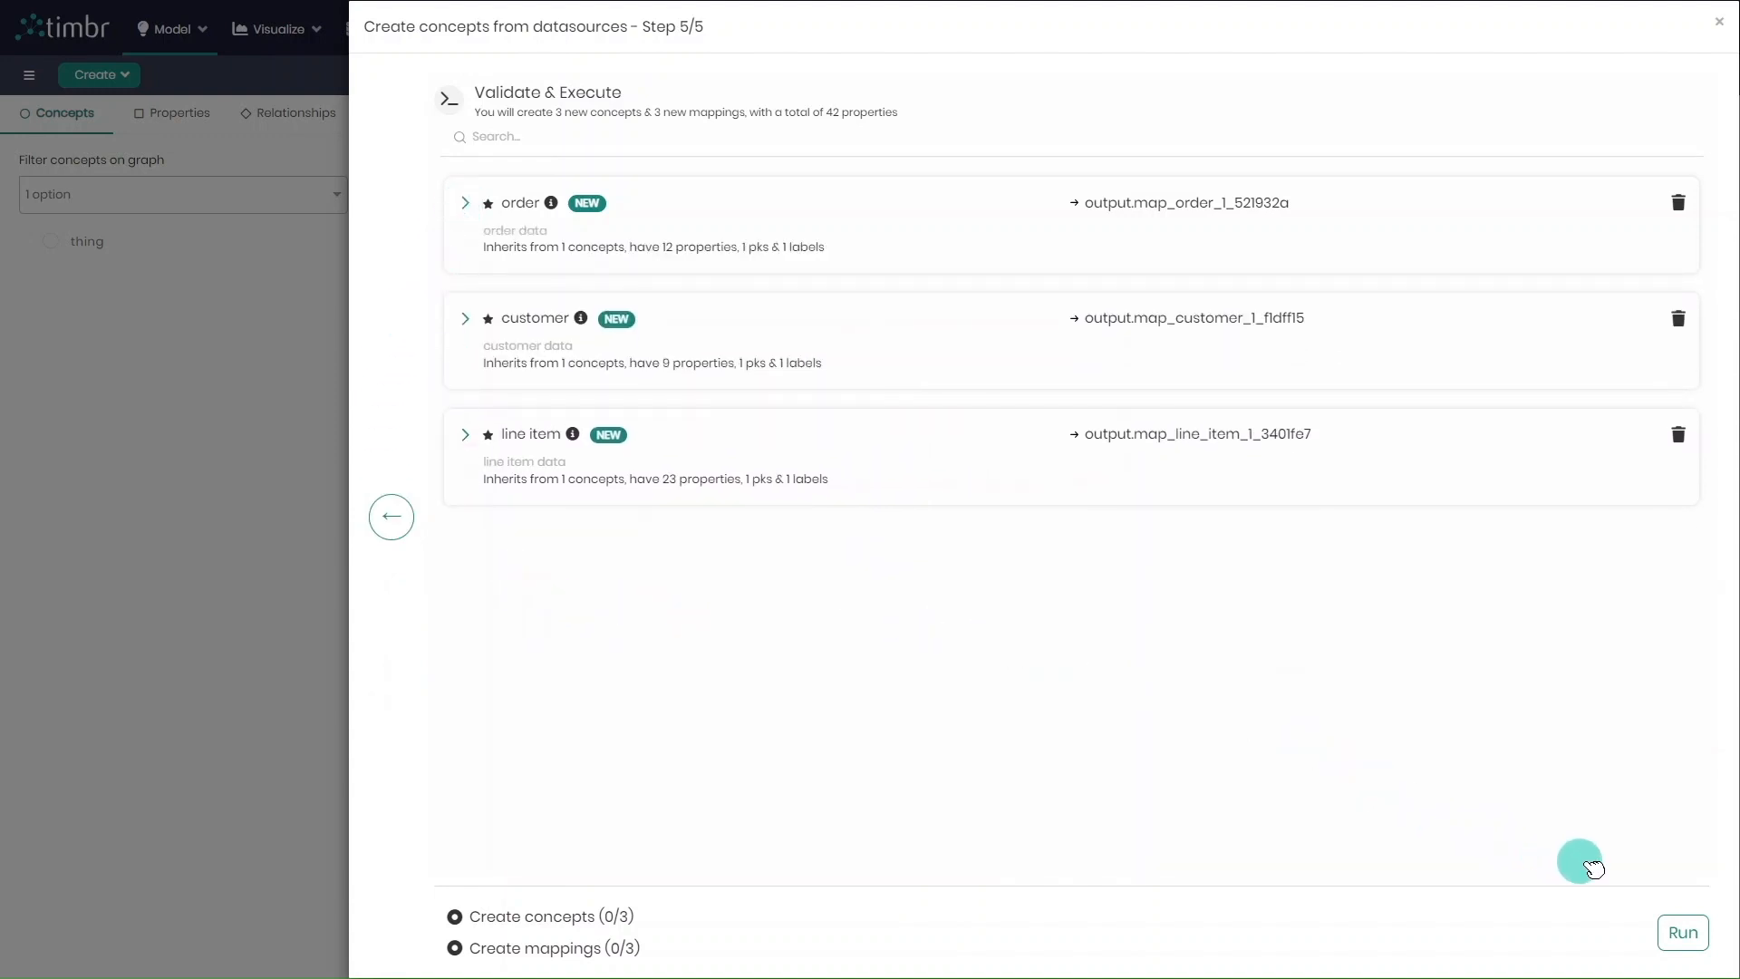
{"action": "left_click", "coordinate": [1686, 936]}
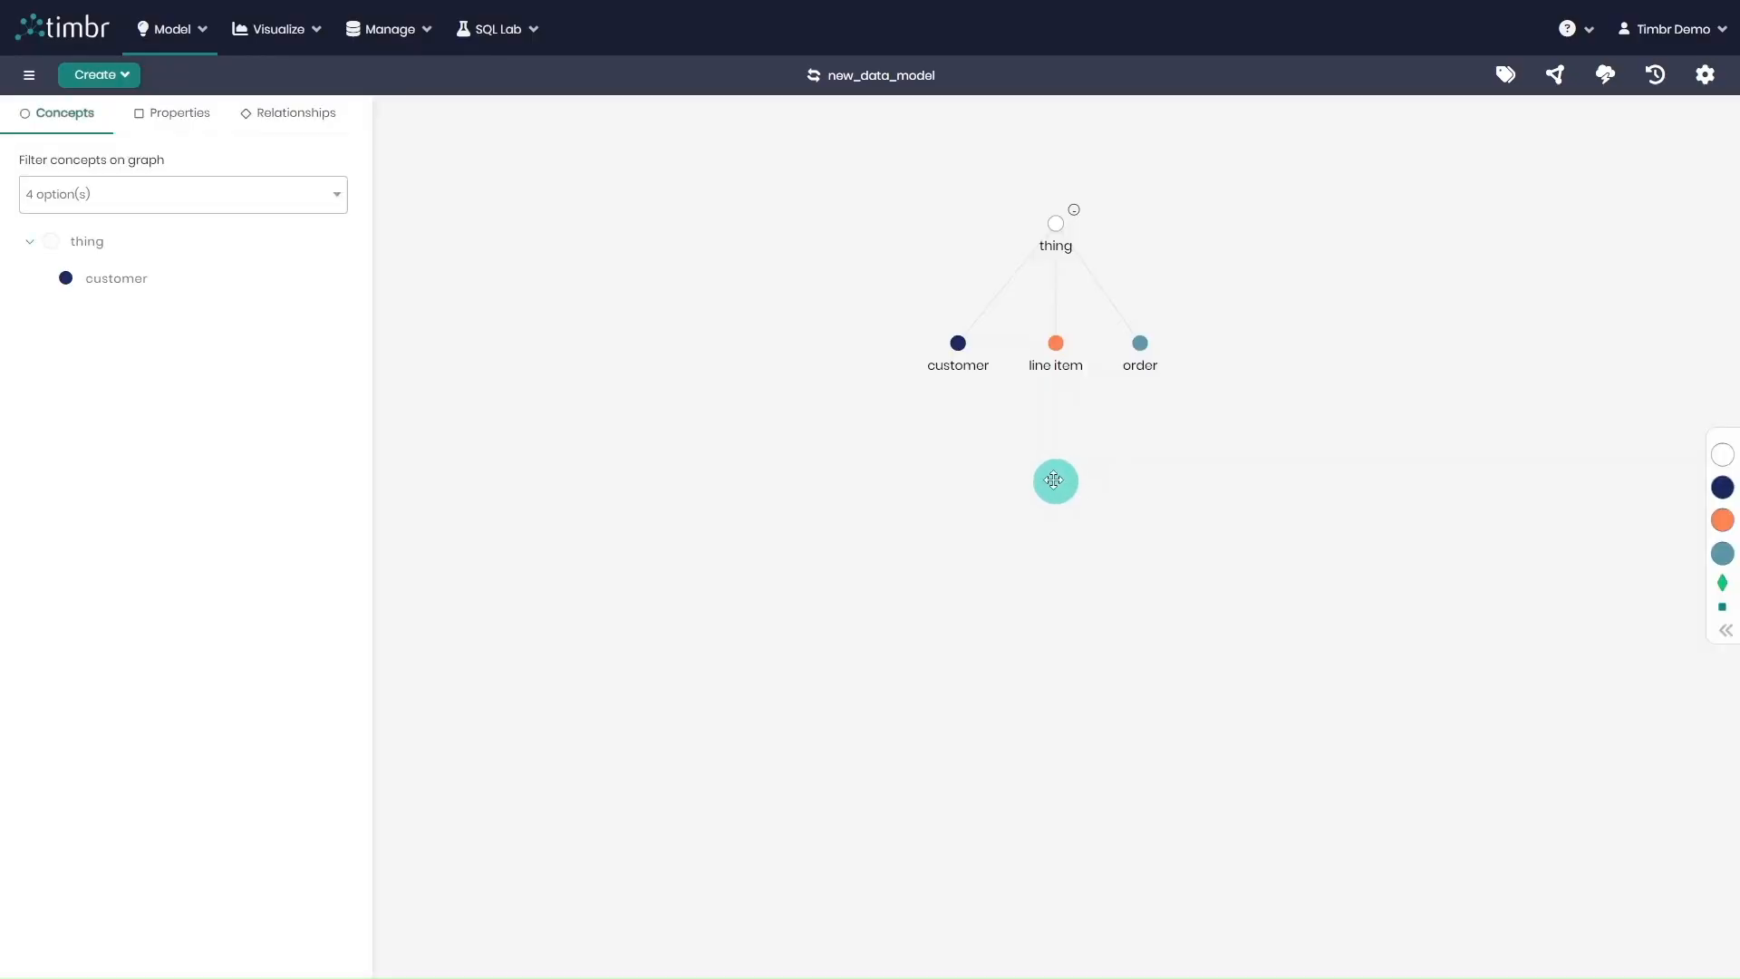
Start creating concepts from datasources, and switch the datasource to mysql_db
{"action": "left_click", "coordinate": [124, 74]}
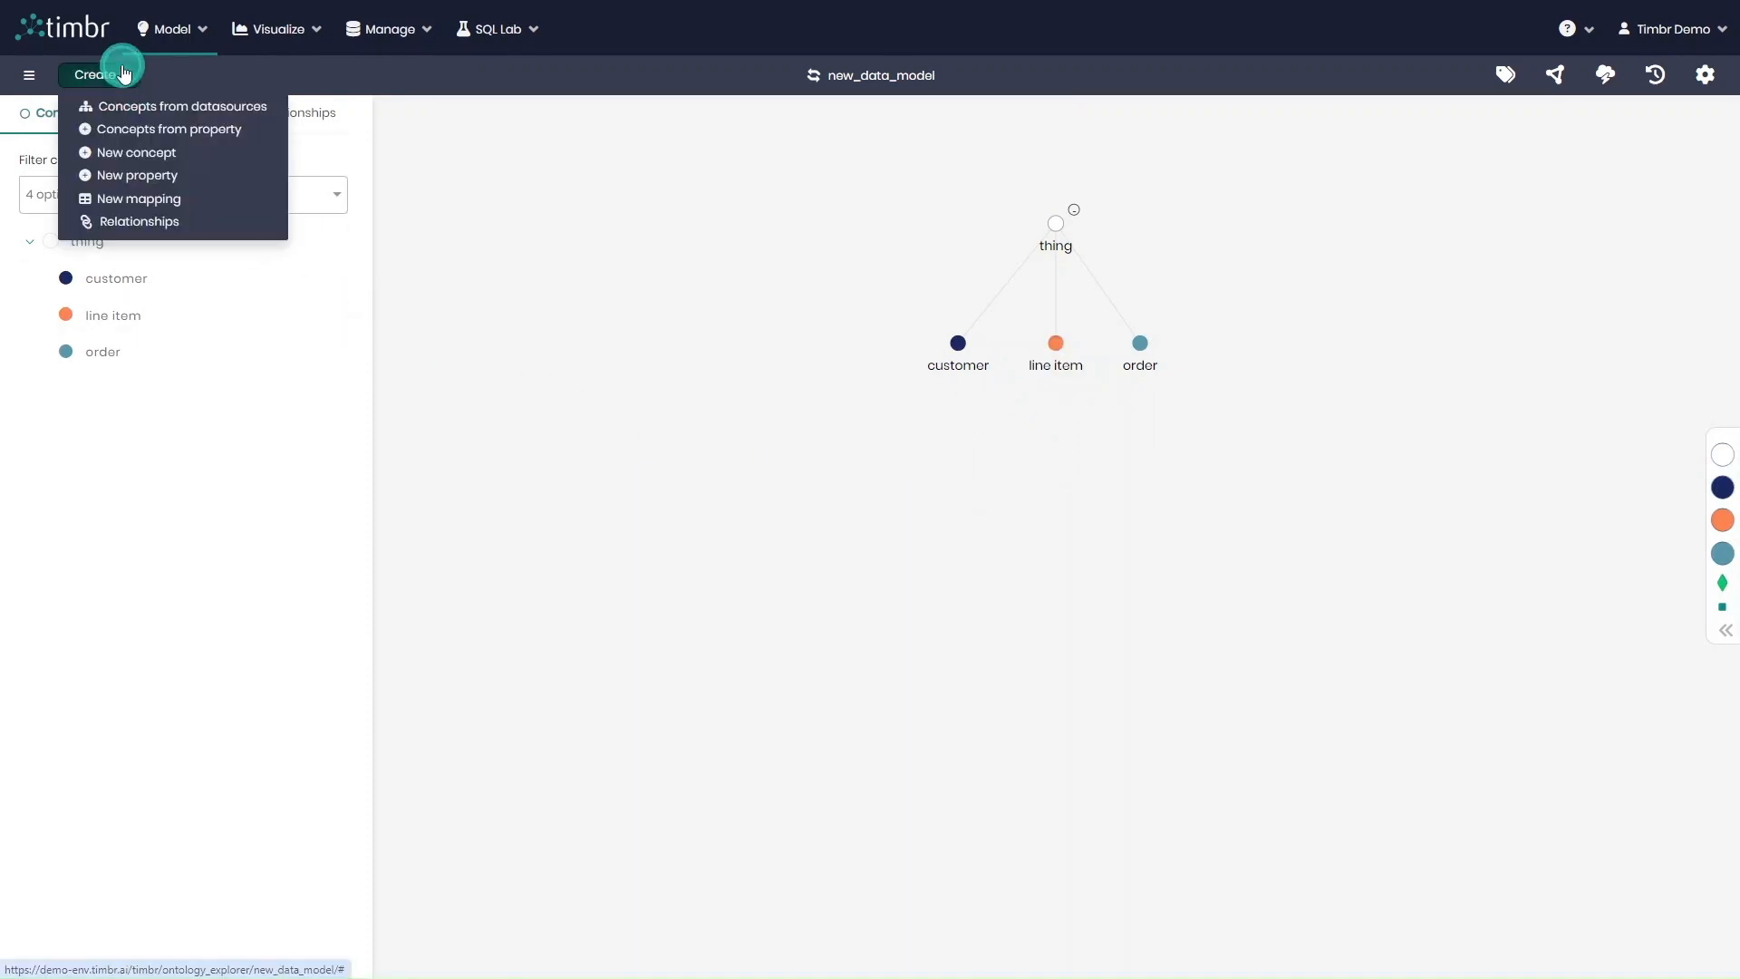
{"action": "left_click", "coordinate": [123, 96]}
{"action": "left_click", "coordinate": [125, 80]}
{"action": "left_click", "coordinate": [172, 106]}
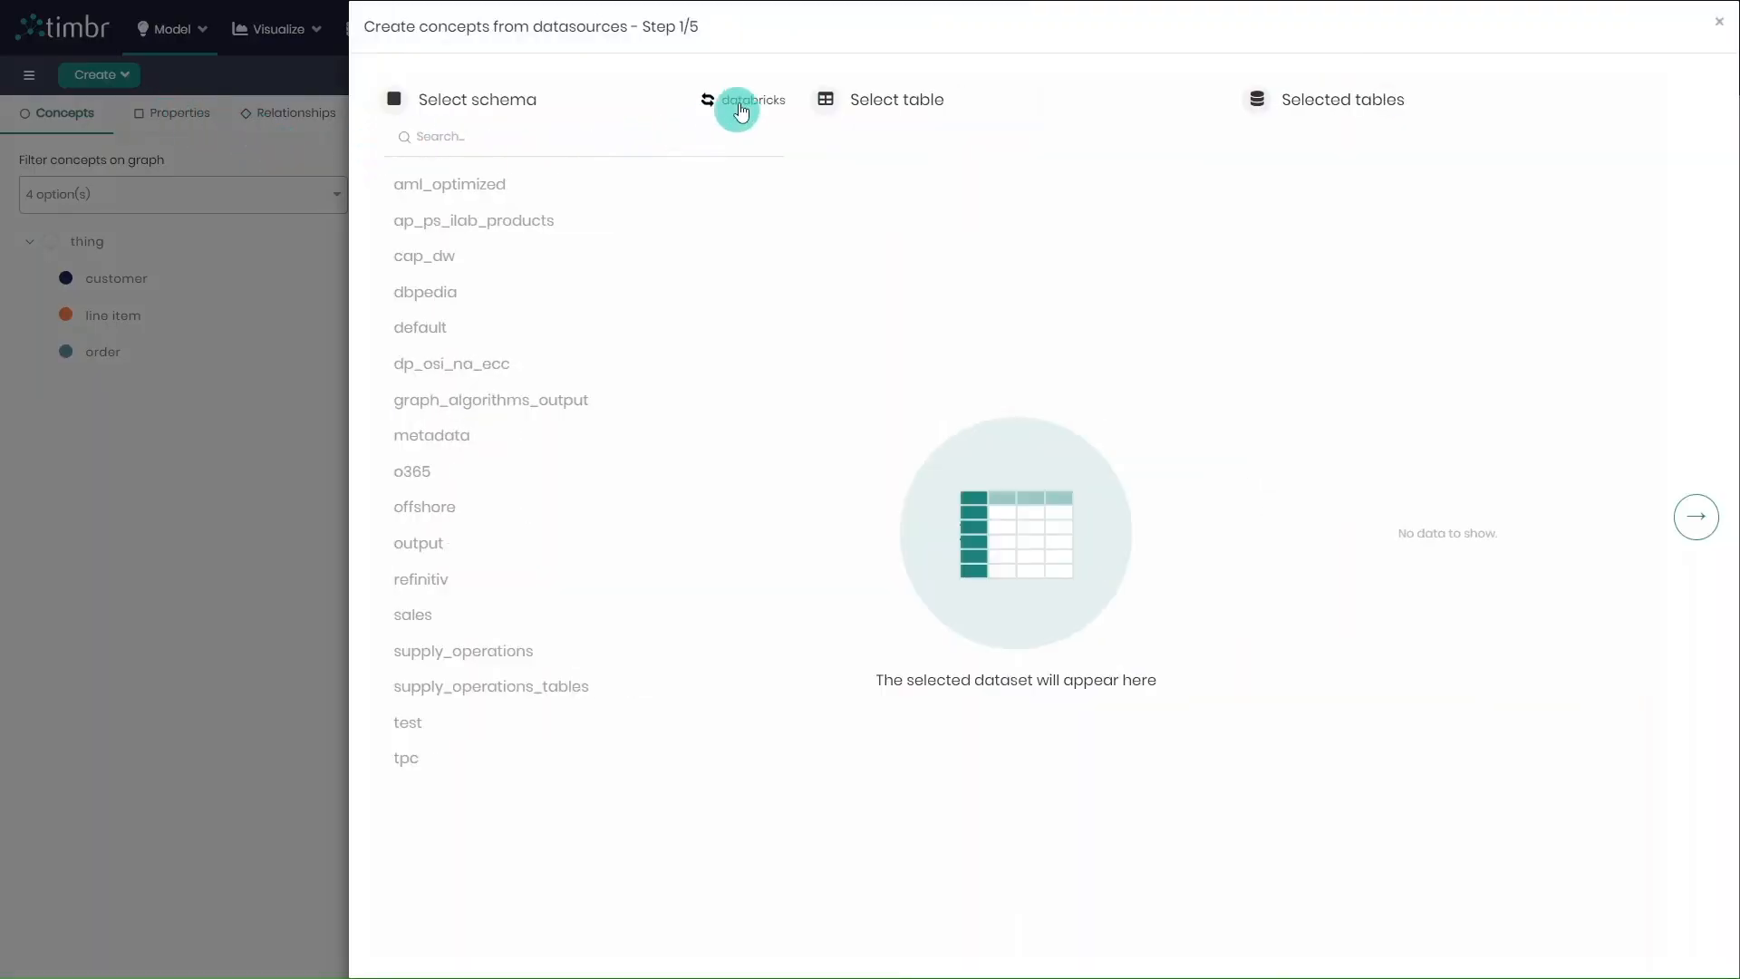
{"action": "left_click", "coordinate": [743, 99]}
{"action": "left_click", "coordinate": [779, 300]}
{"action": "left_click", "coordinate": [1147, 388]}
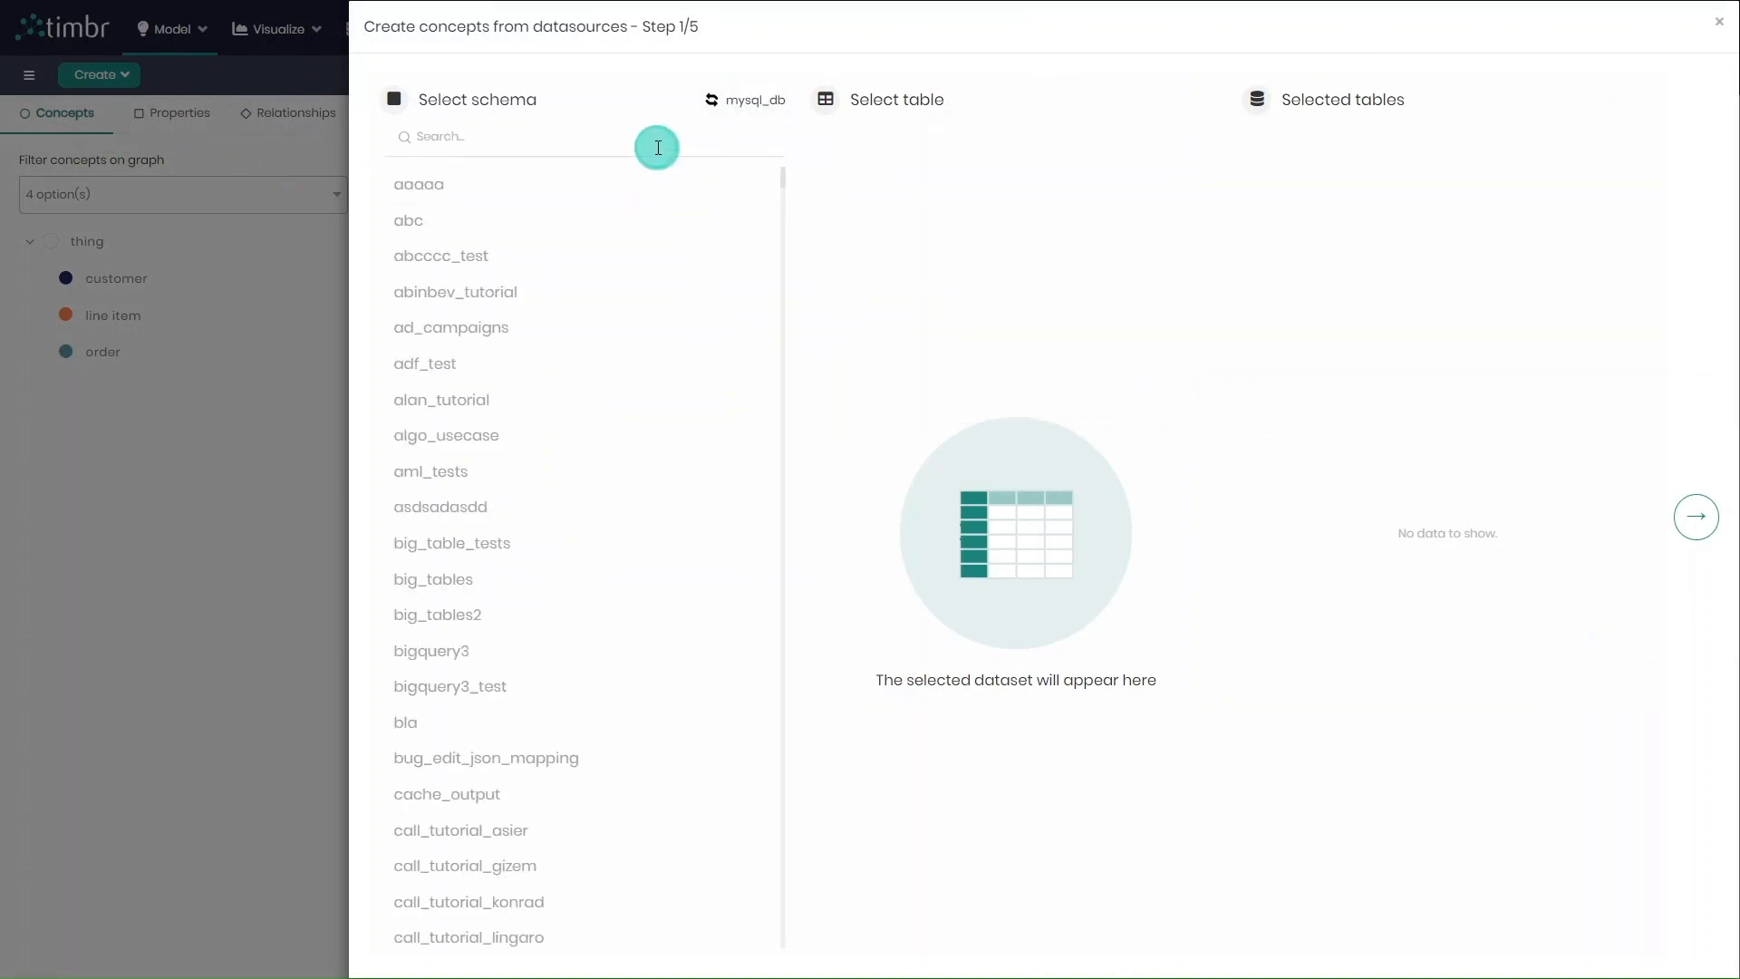
Find the location_data schema, select its nation and region tables, and proceed to the concept assignment
{"action": "type", "text": "loca"}
{"action": "left_click", "coordinate": [666, 181]}
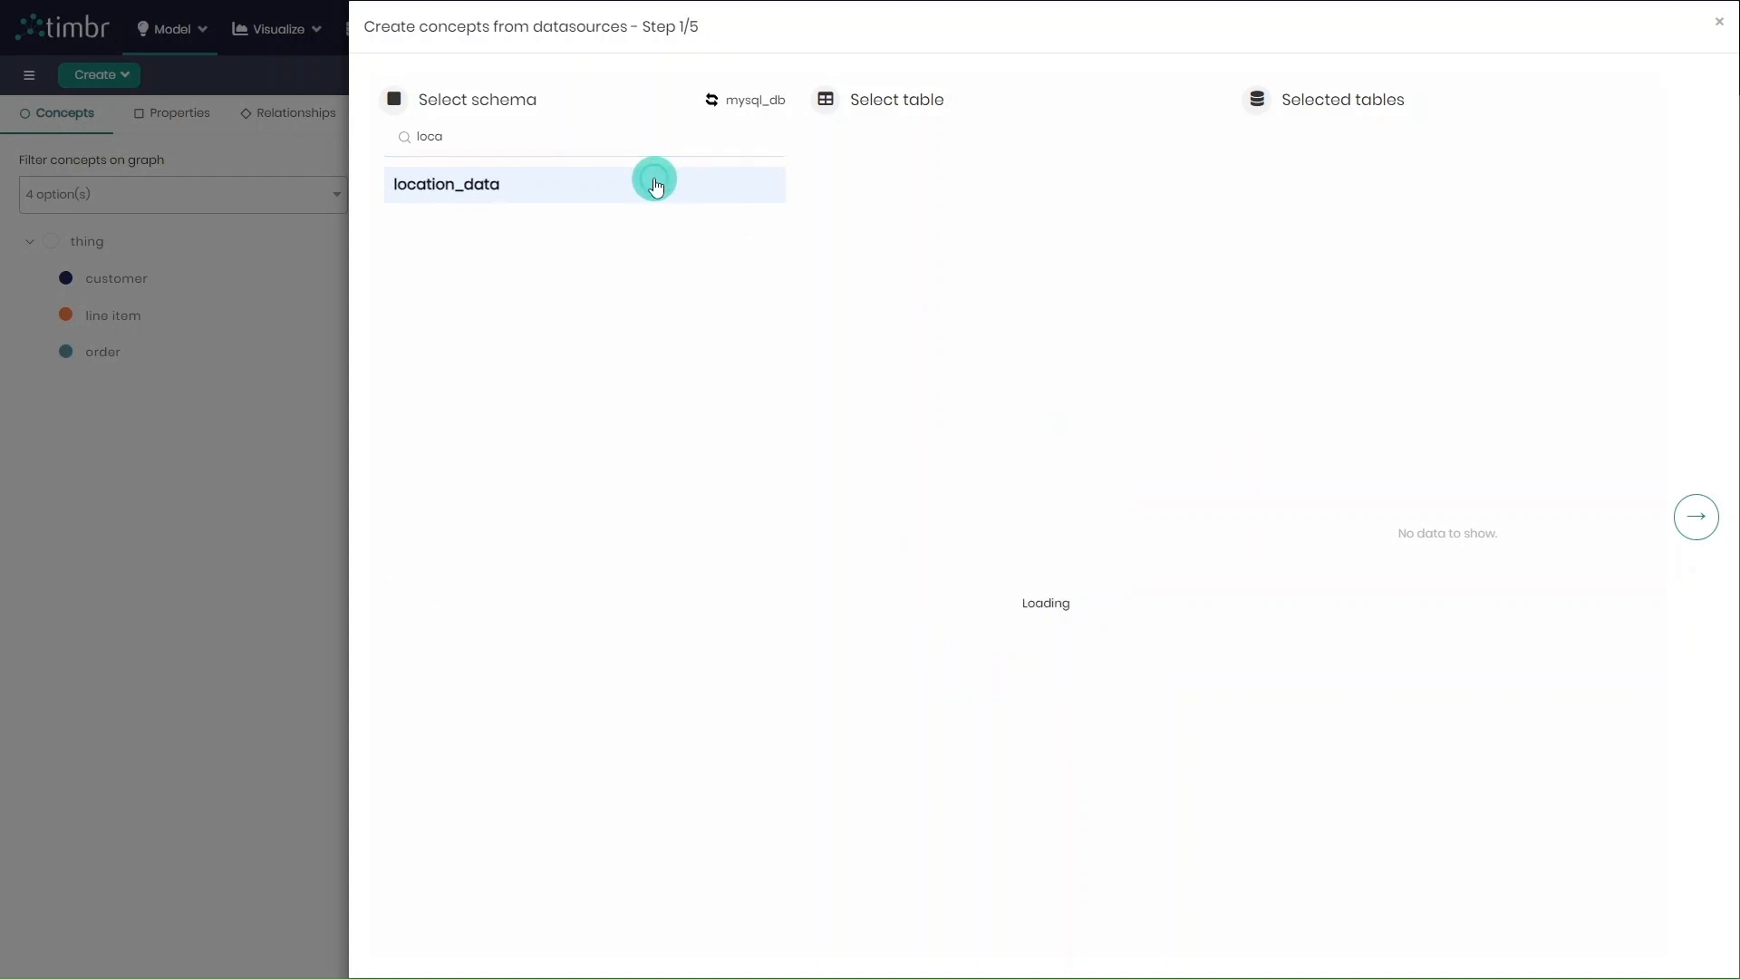
{"action": "left_click", "coordinate": [862, 217]}
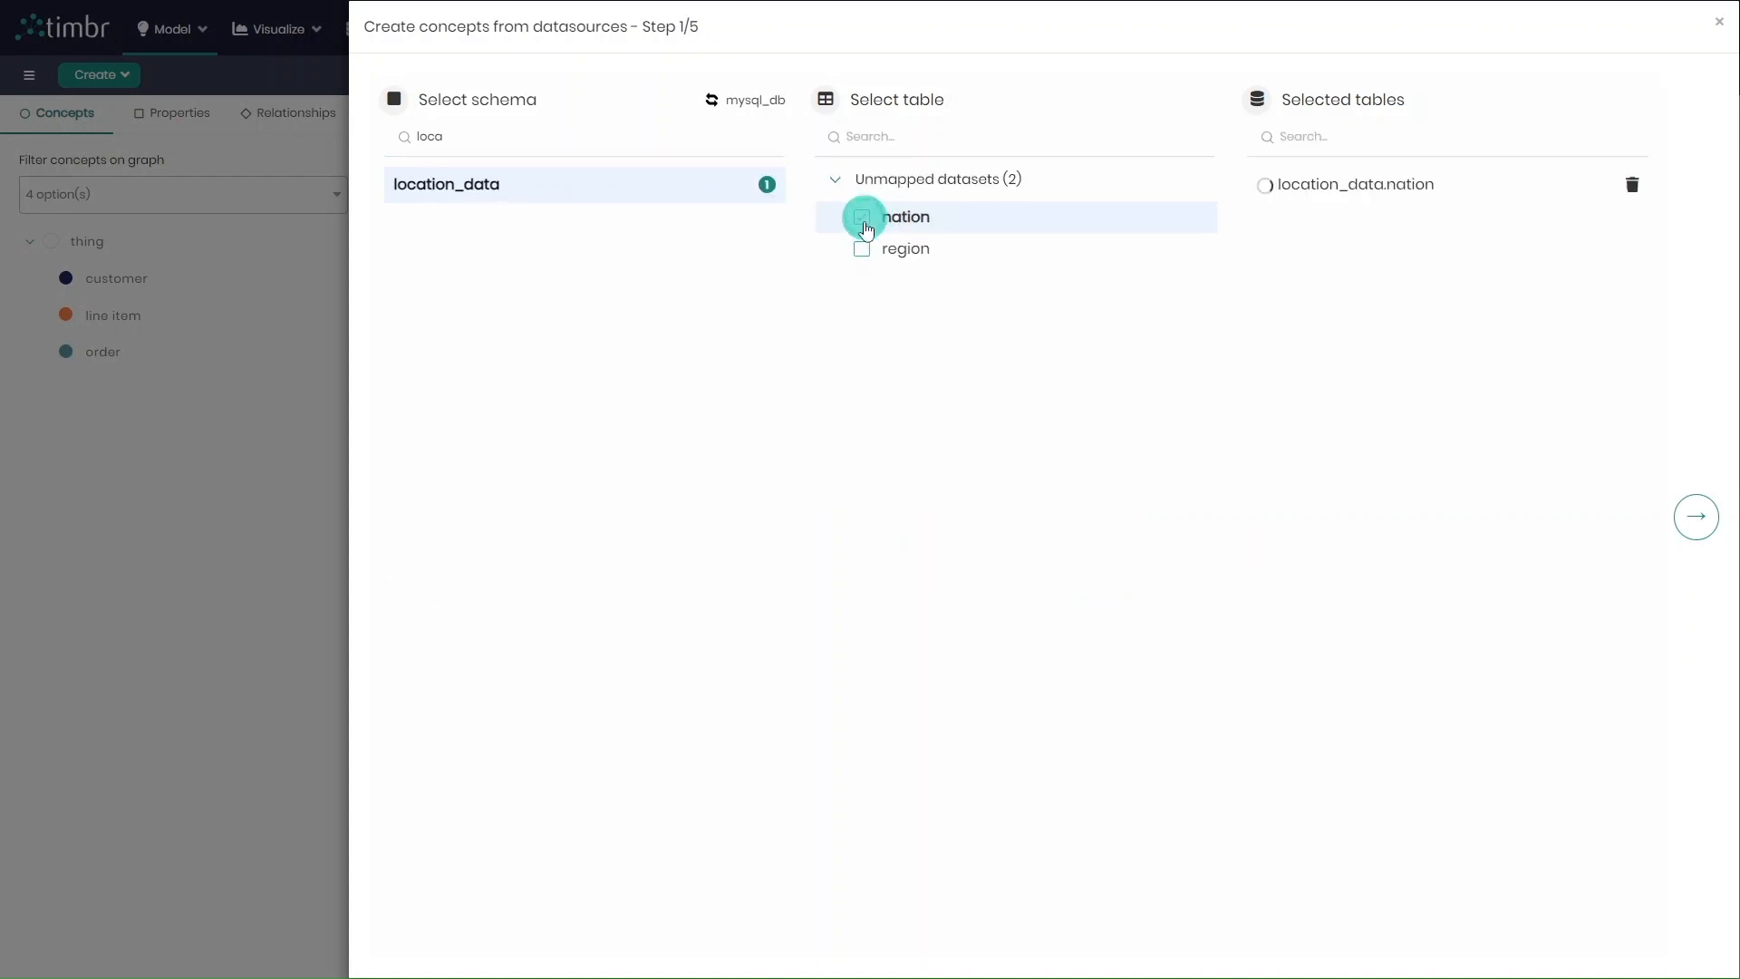
{"action": "left_click", "coordinate": [861, 248]}
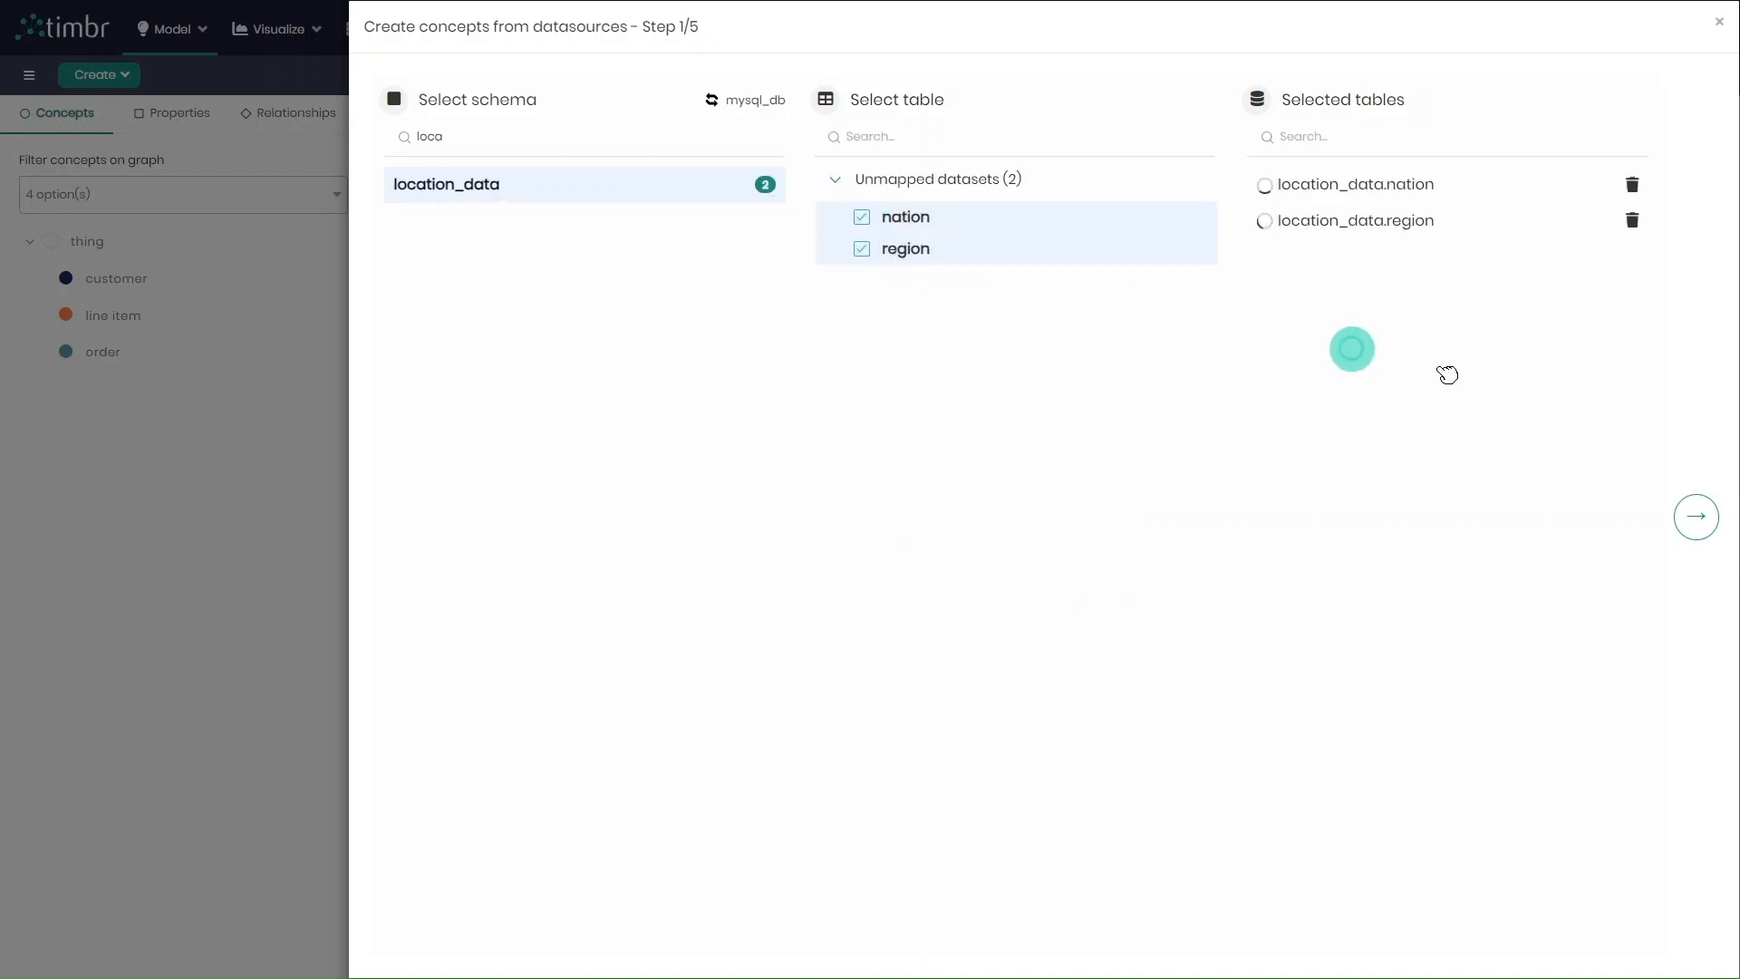
{"action": "left_click", "coordinate": [1695, 517]}
Auto-generate concepts for the nation and region tables, and reassign the nation table to a new concept named country
{"action": "left_click", "coordinate": [1578, 116]}
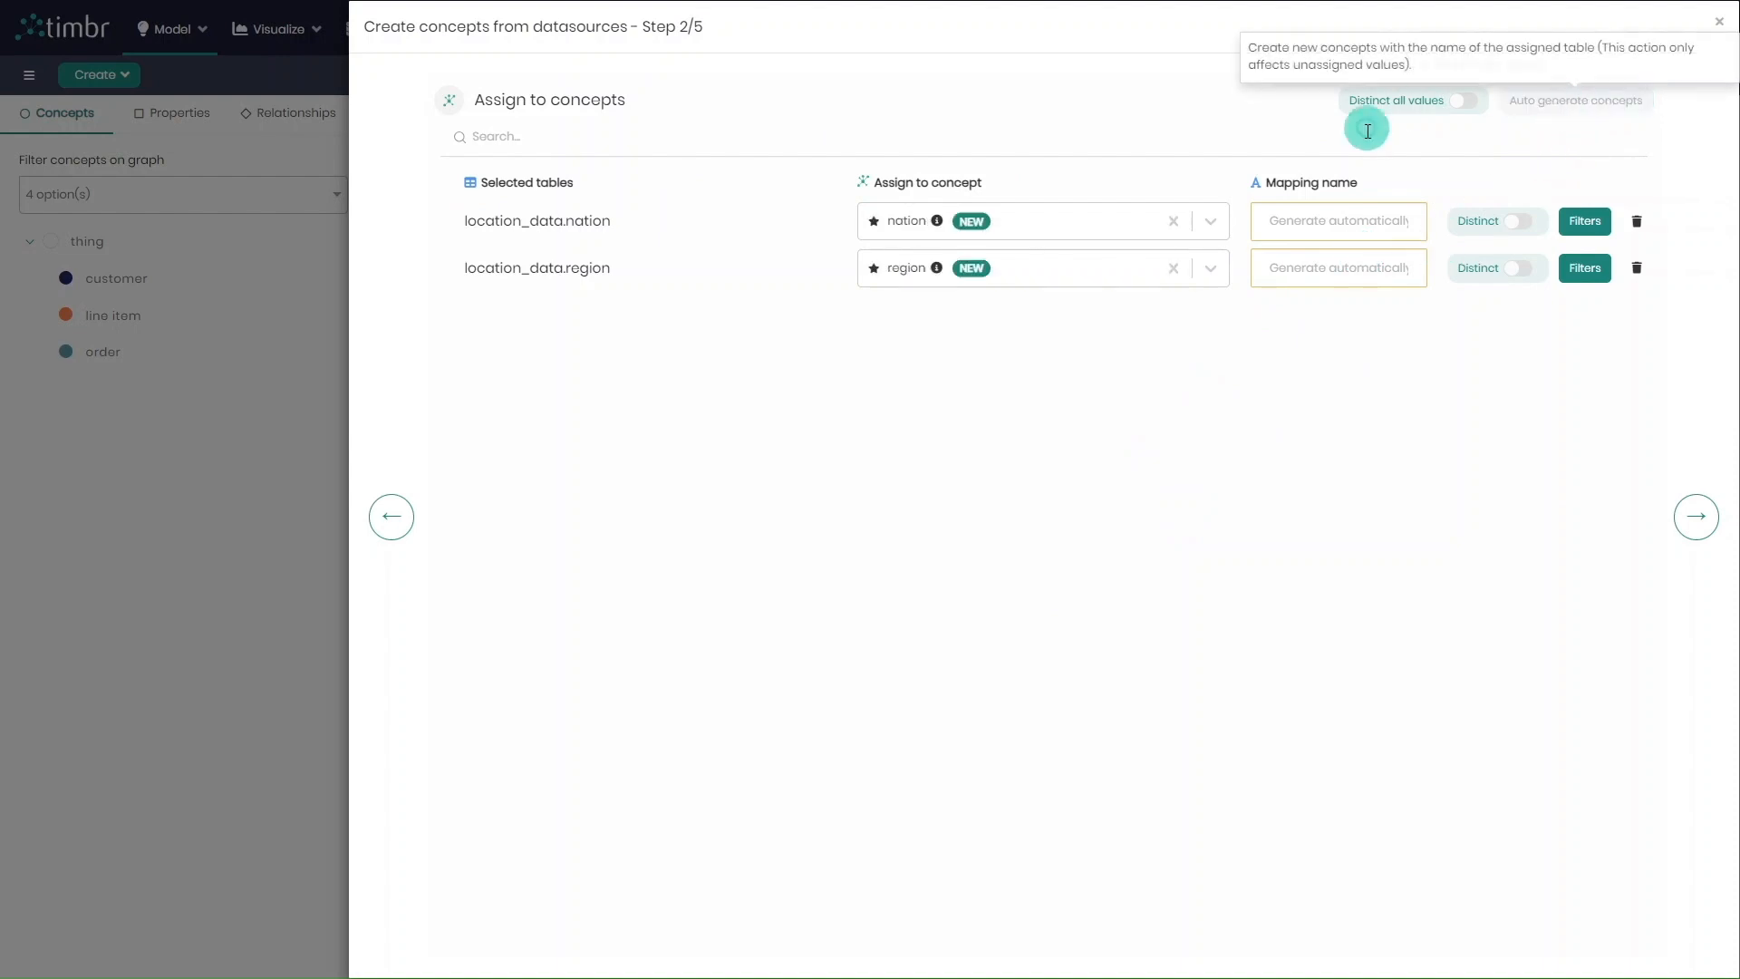
{"action": "left_click", "coordinate": [1056, 222]}
{"action": "type", "text": "country"}
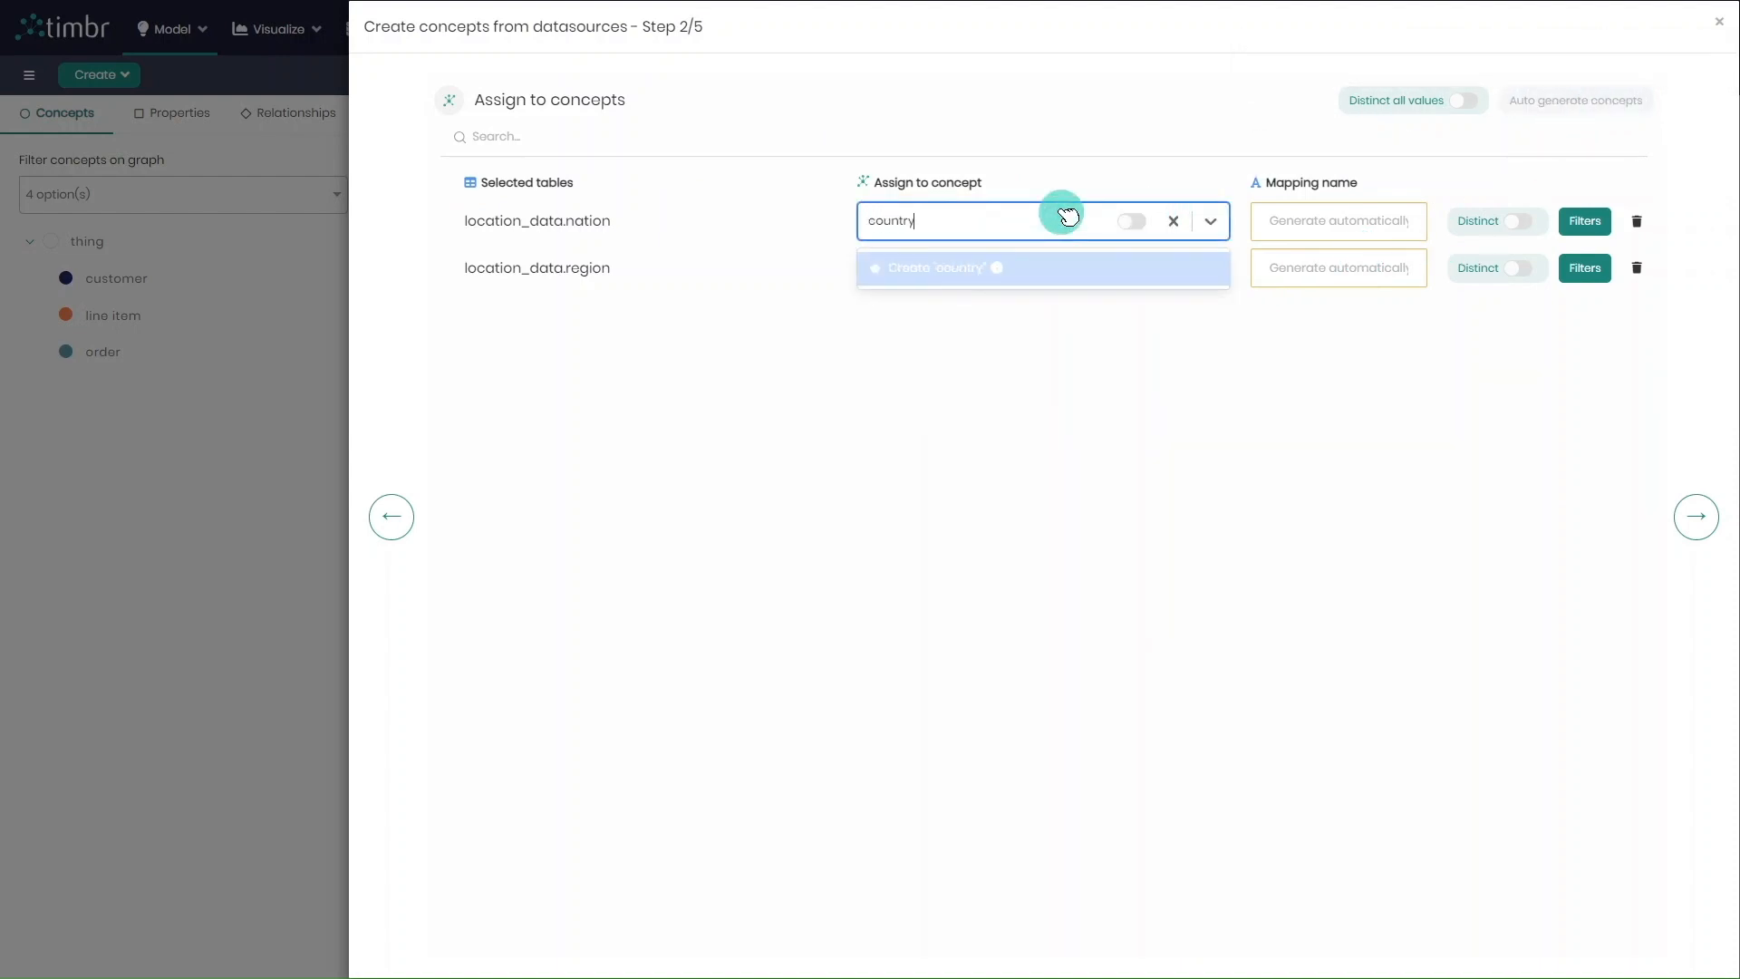
{"action": "key", "text": "Return"}
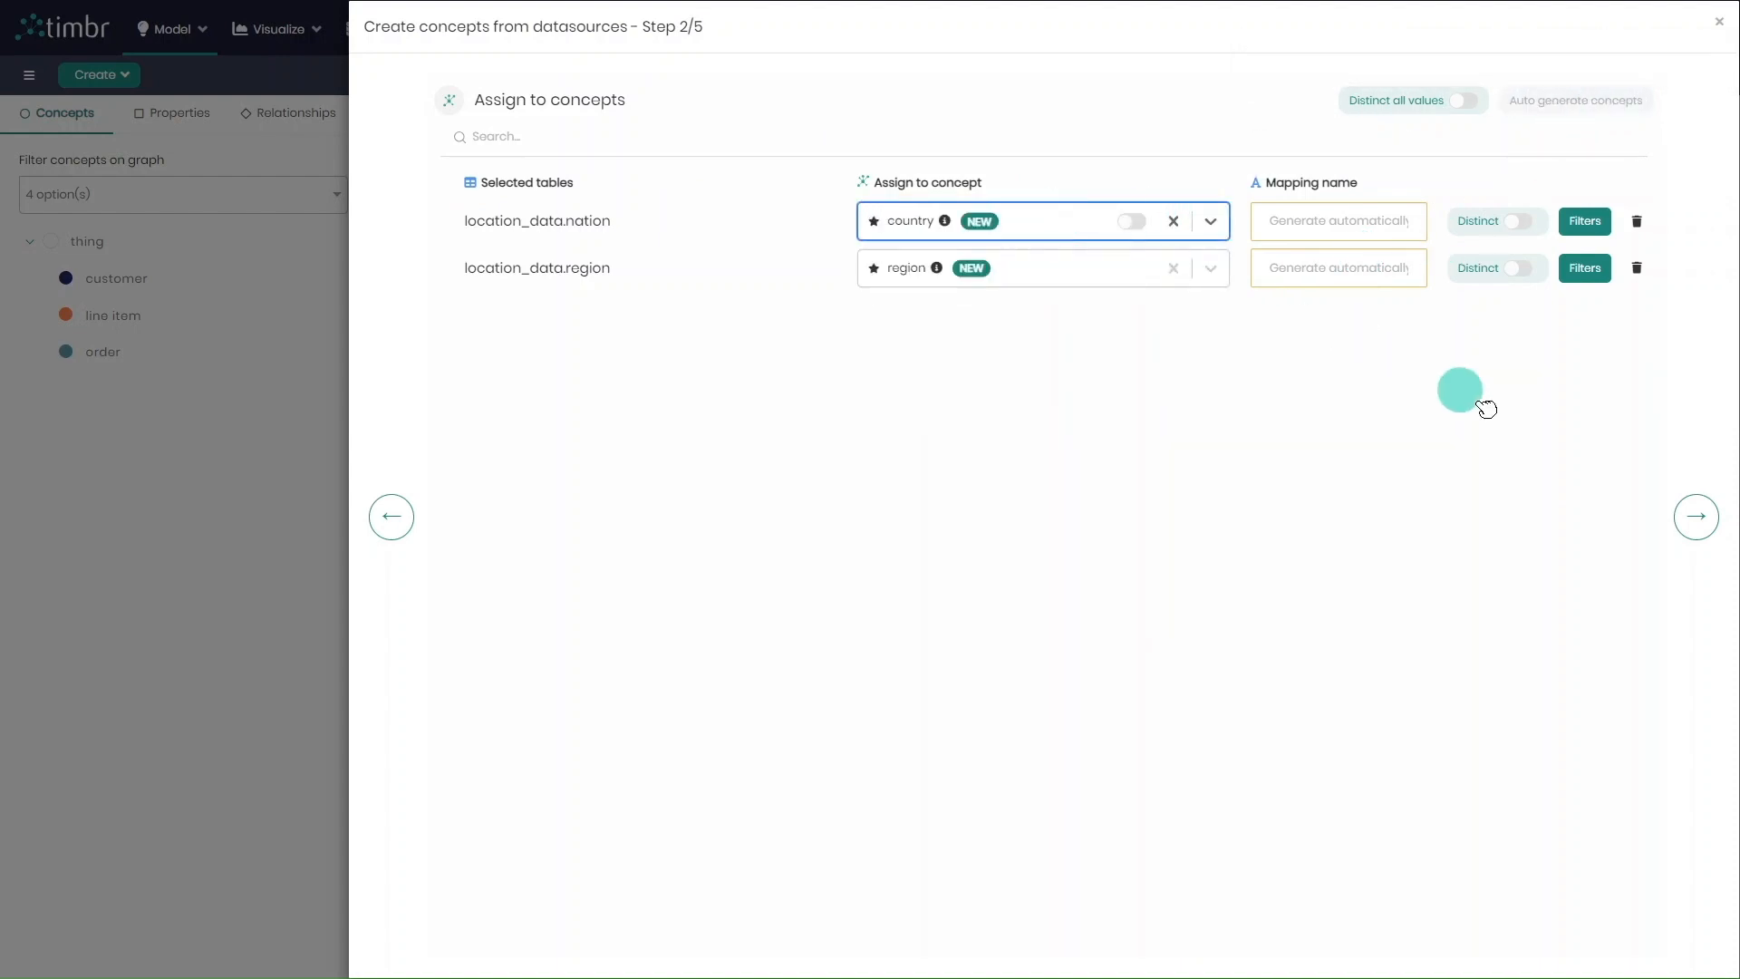
Proceed to the property validation and cast the invalid region_key property to string for both concepts
{"action": "left_click", "coordinate": [1689, 512]}
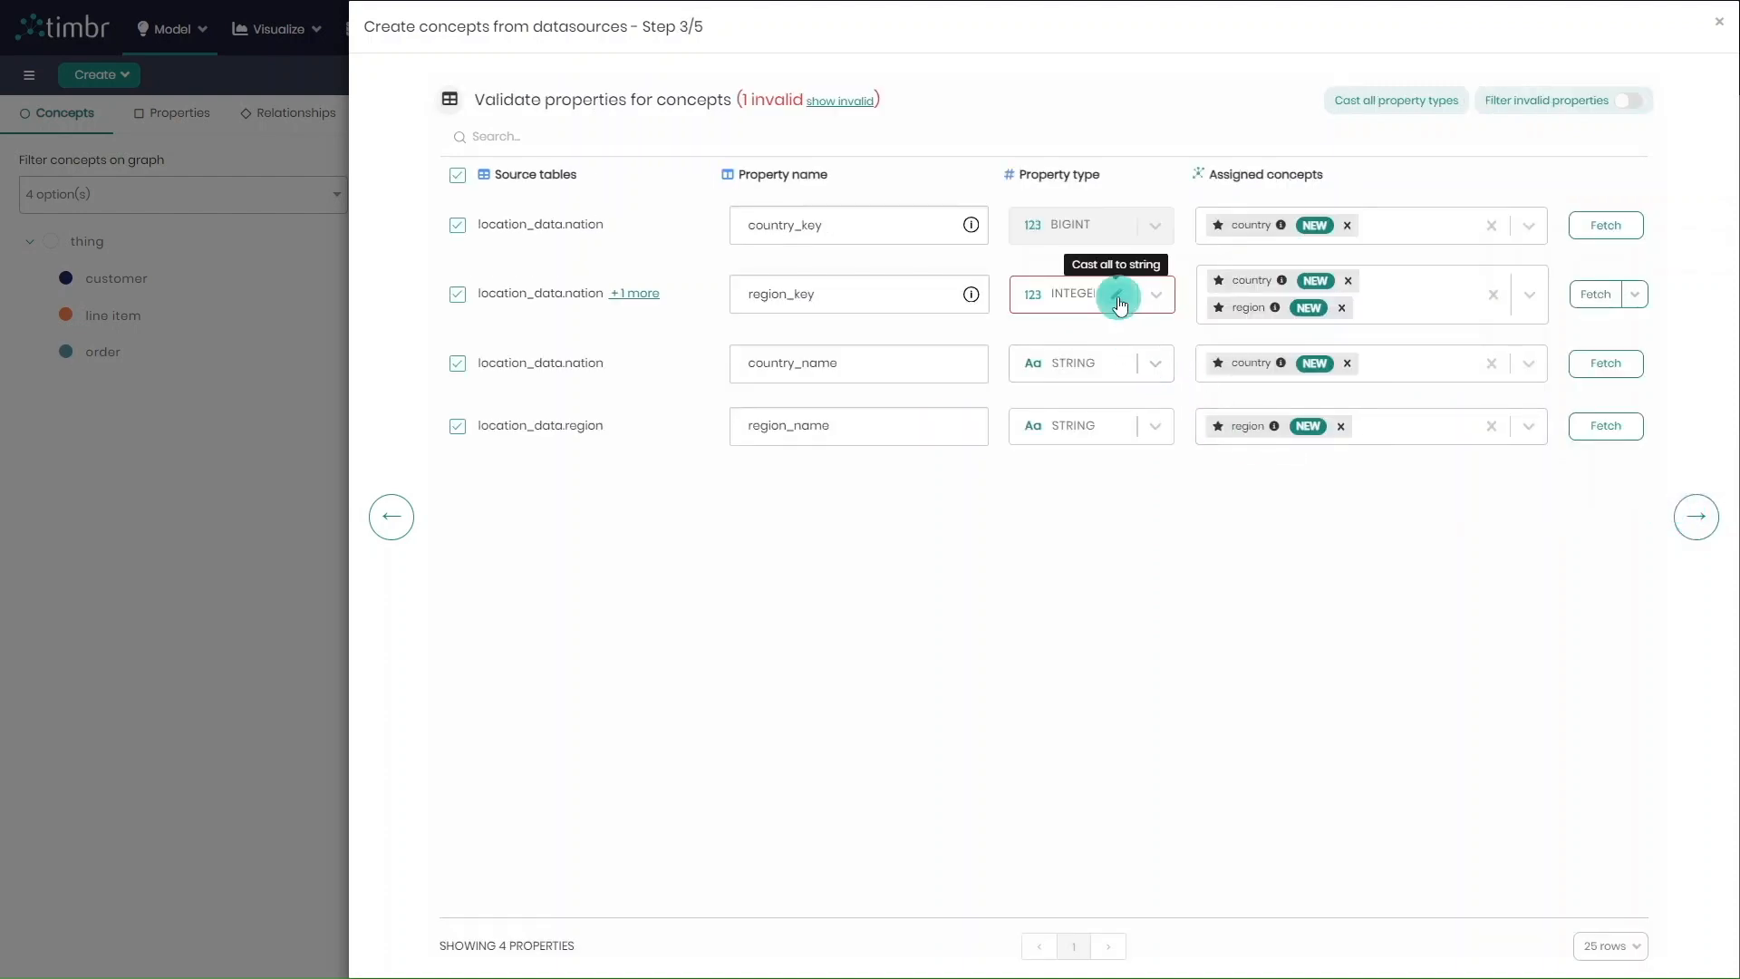
{"action": "left_click", "coordinate": [1116, 292]}
{"action": "left_click", "coordinate": [1696, 532]}
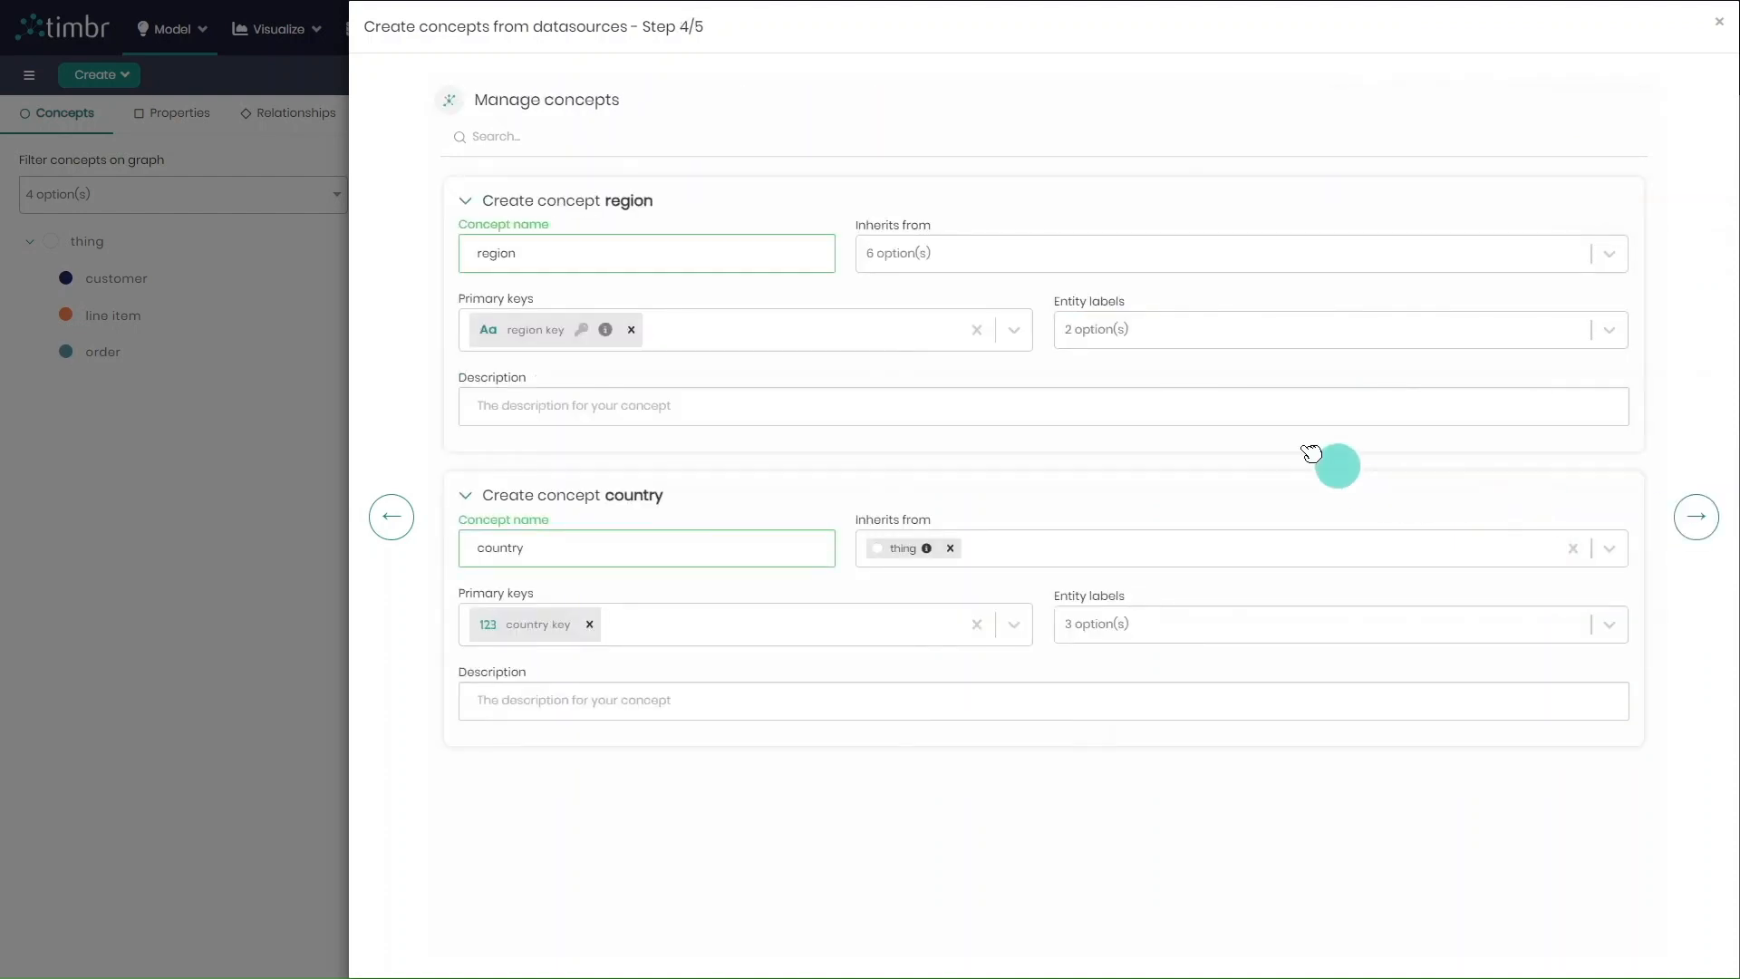
Configure the region concept to inherit from thing, with region name as entity label and the description "region data"
{"action": "left_click", "coordinate": [1084, 264]}
{"action": "type", "text": "thi"}
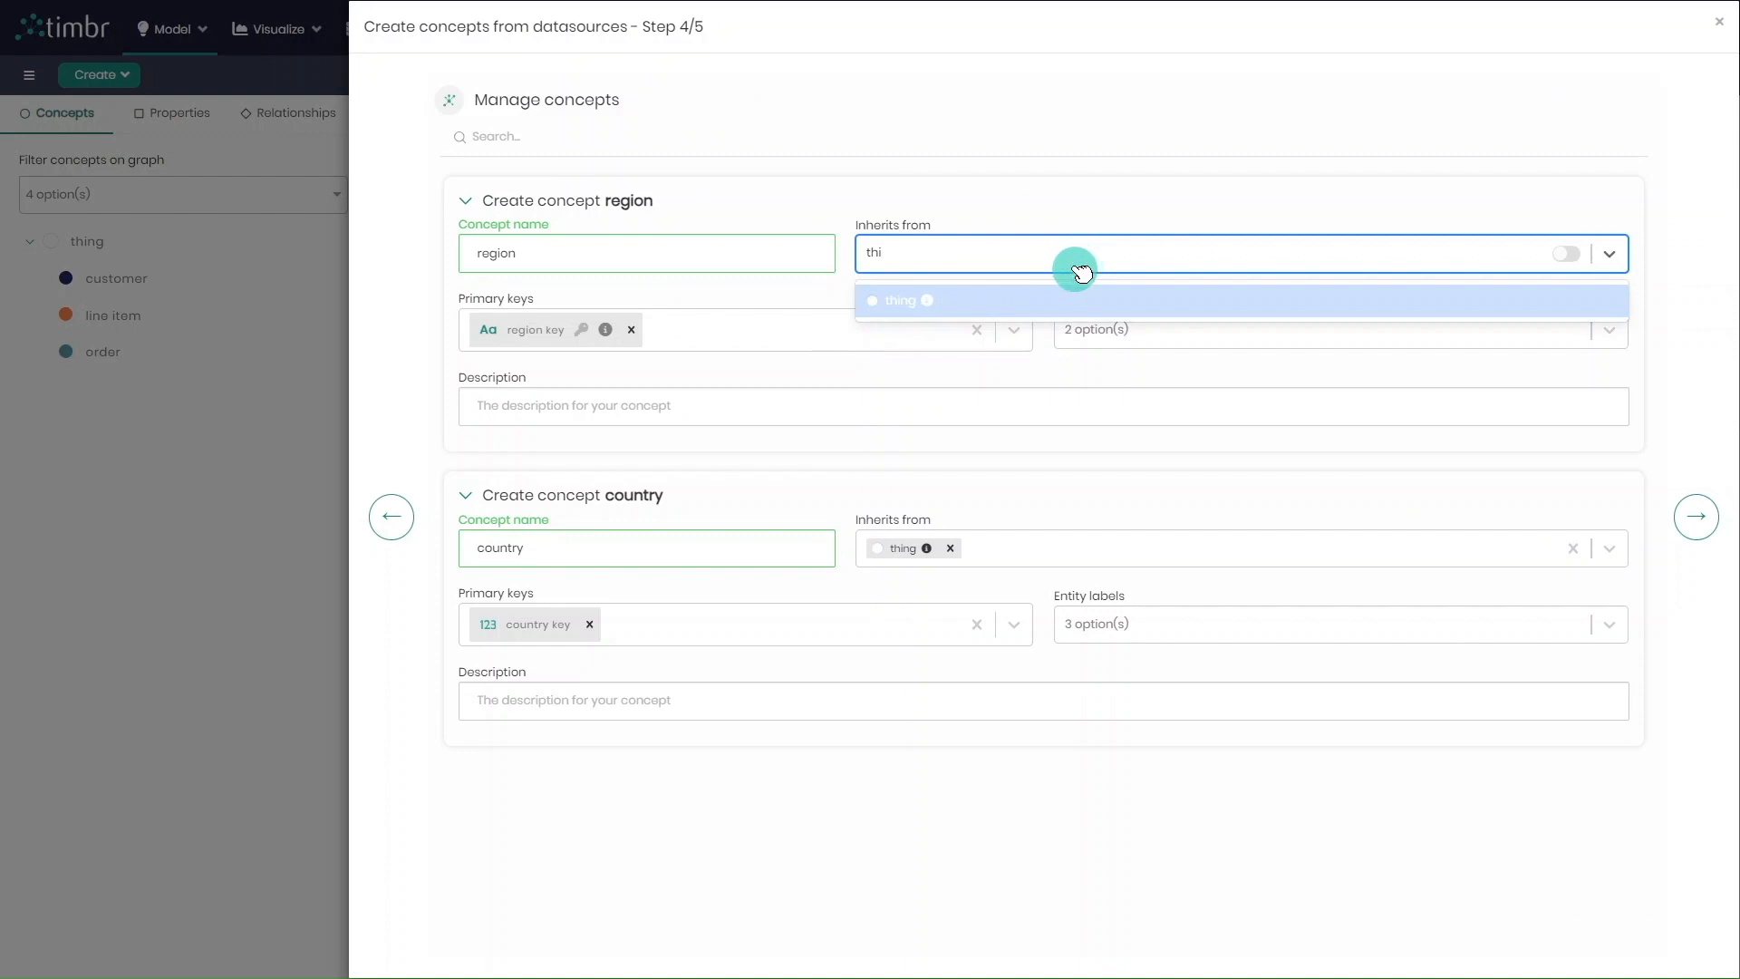
{"action": "left_click", "coordinate": [1083, 300]}
{"action": "left_click", "coordinate": [1099, 328]}
{"action": "left_click", "coordinate": [1193, 377]}
{"action": "left_click", "coordinate": [969, 413]}
{"action": "type", "text": "r"}
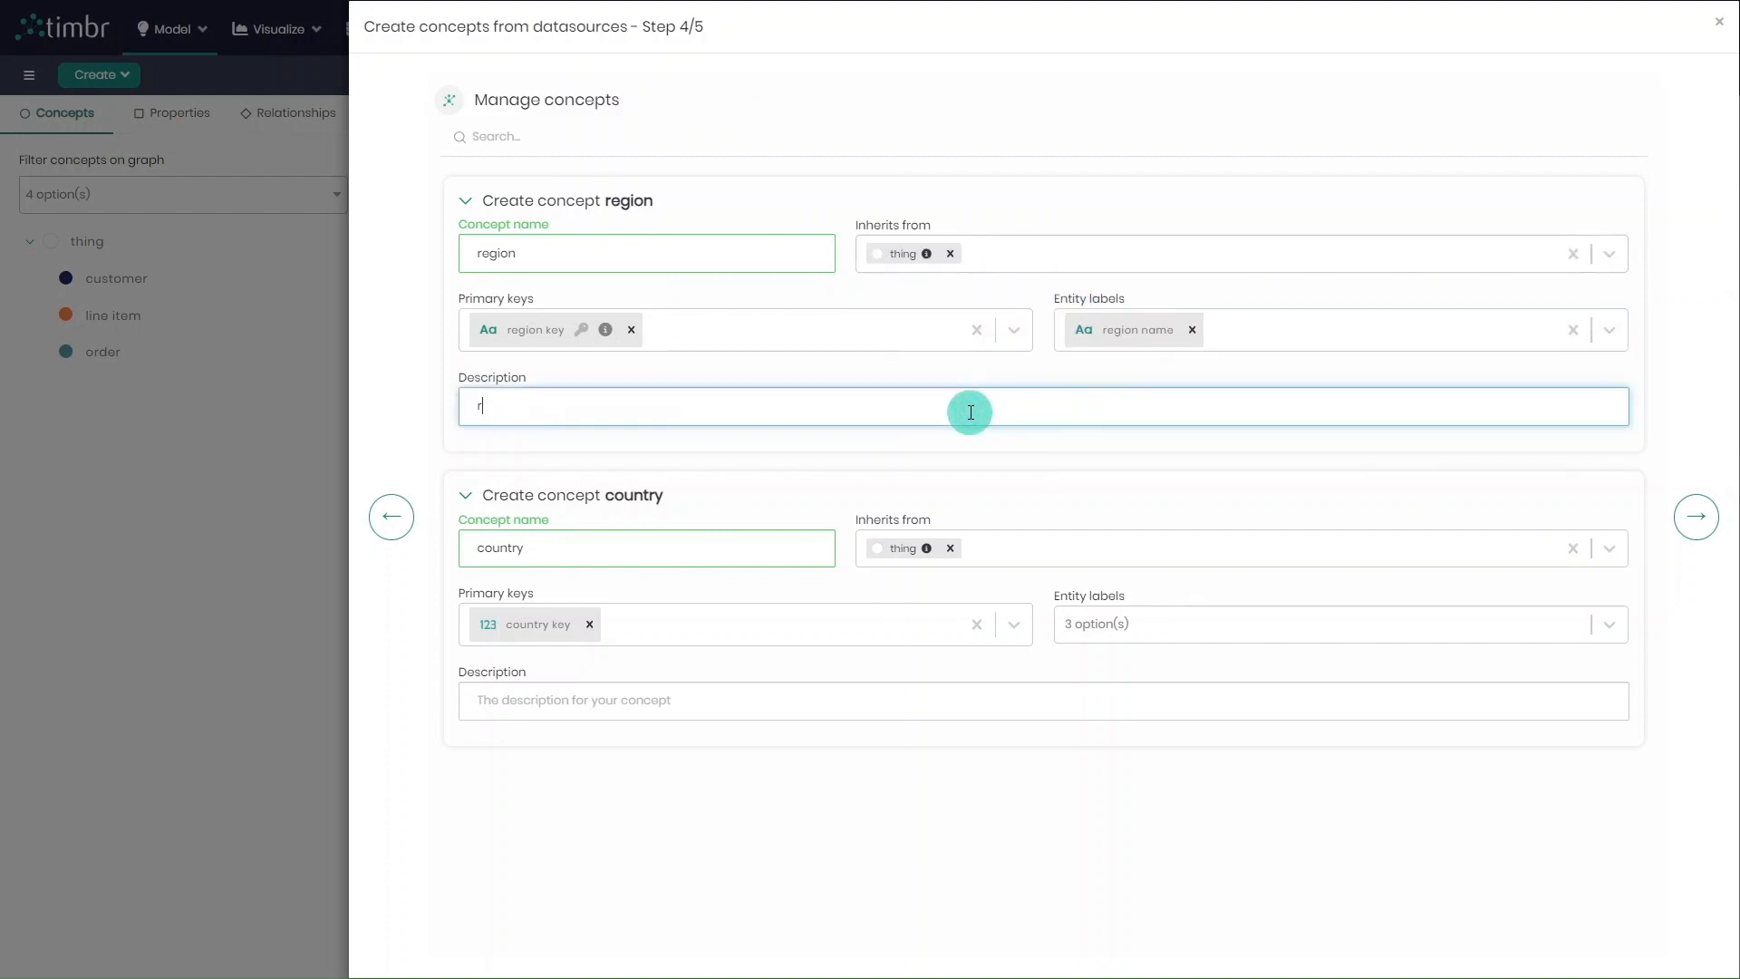
Give the country concept the entity label country name and the description "country data", and run the creation of the region and country concepts
{"action": "left_click", "coordinate": [1114, 623]}
{"action": "left_click", "coordinate": [1153, 713]}
{"action": "left_click", "coordinate": [906, 698]}
{"action": "type", "text": "country data"}
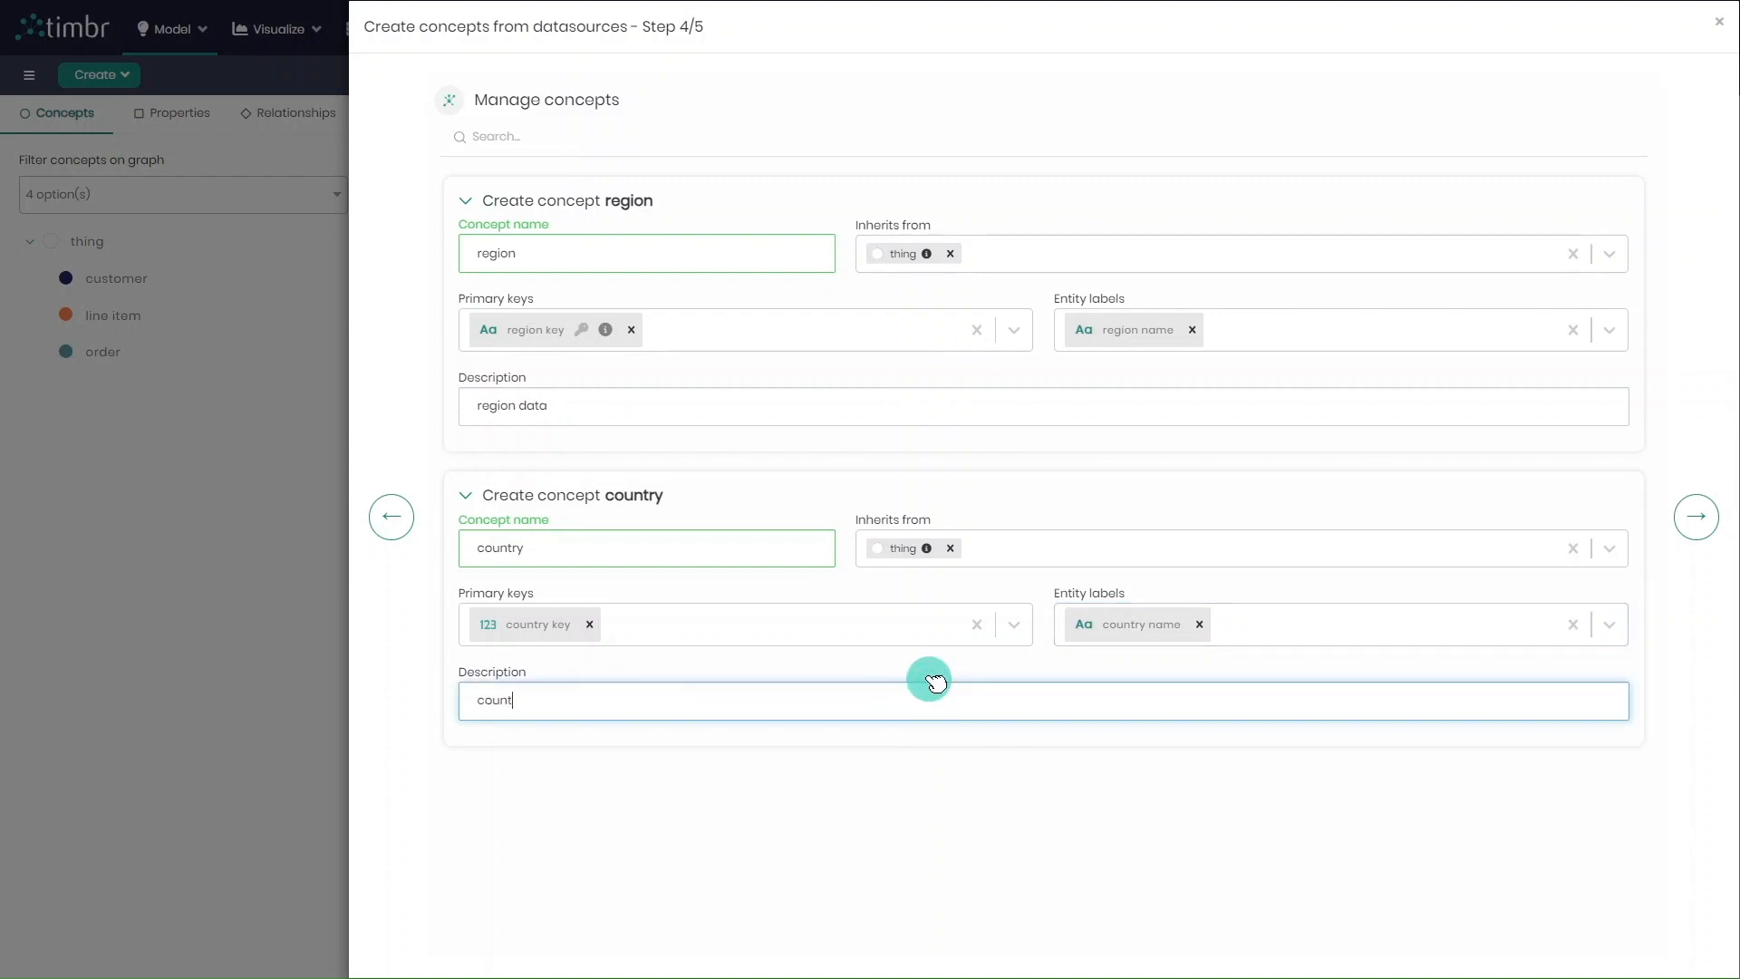
{"action": "left_click", "coordinate": [1694, 519]}
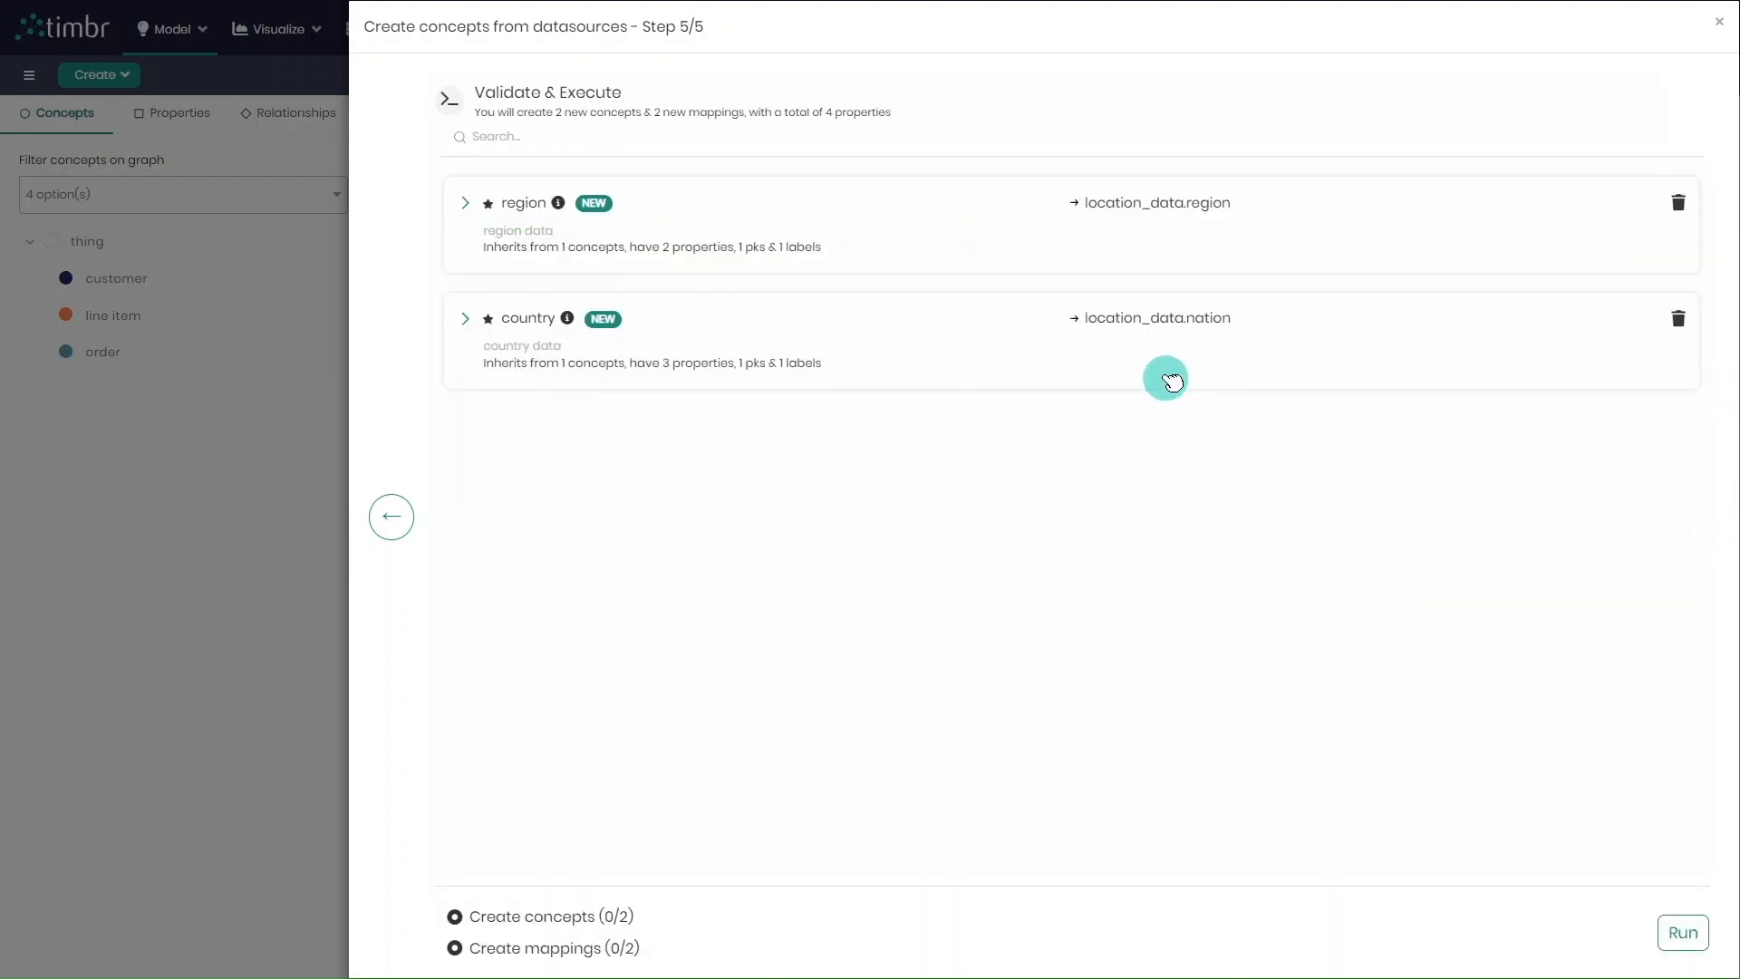
{"action": "left_click", "coordinate": [1686, 929]}
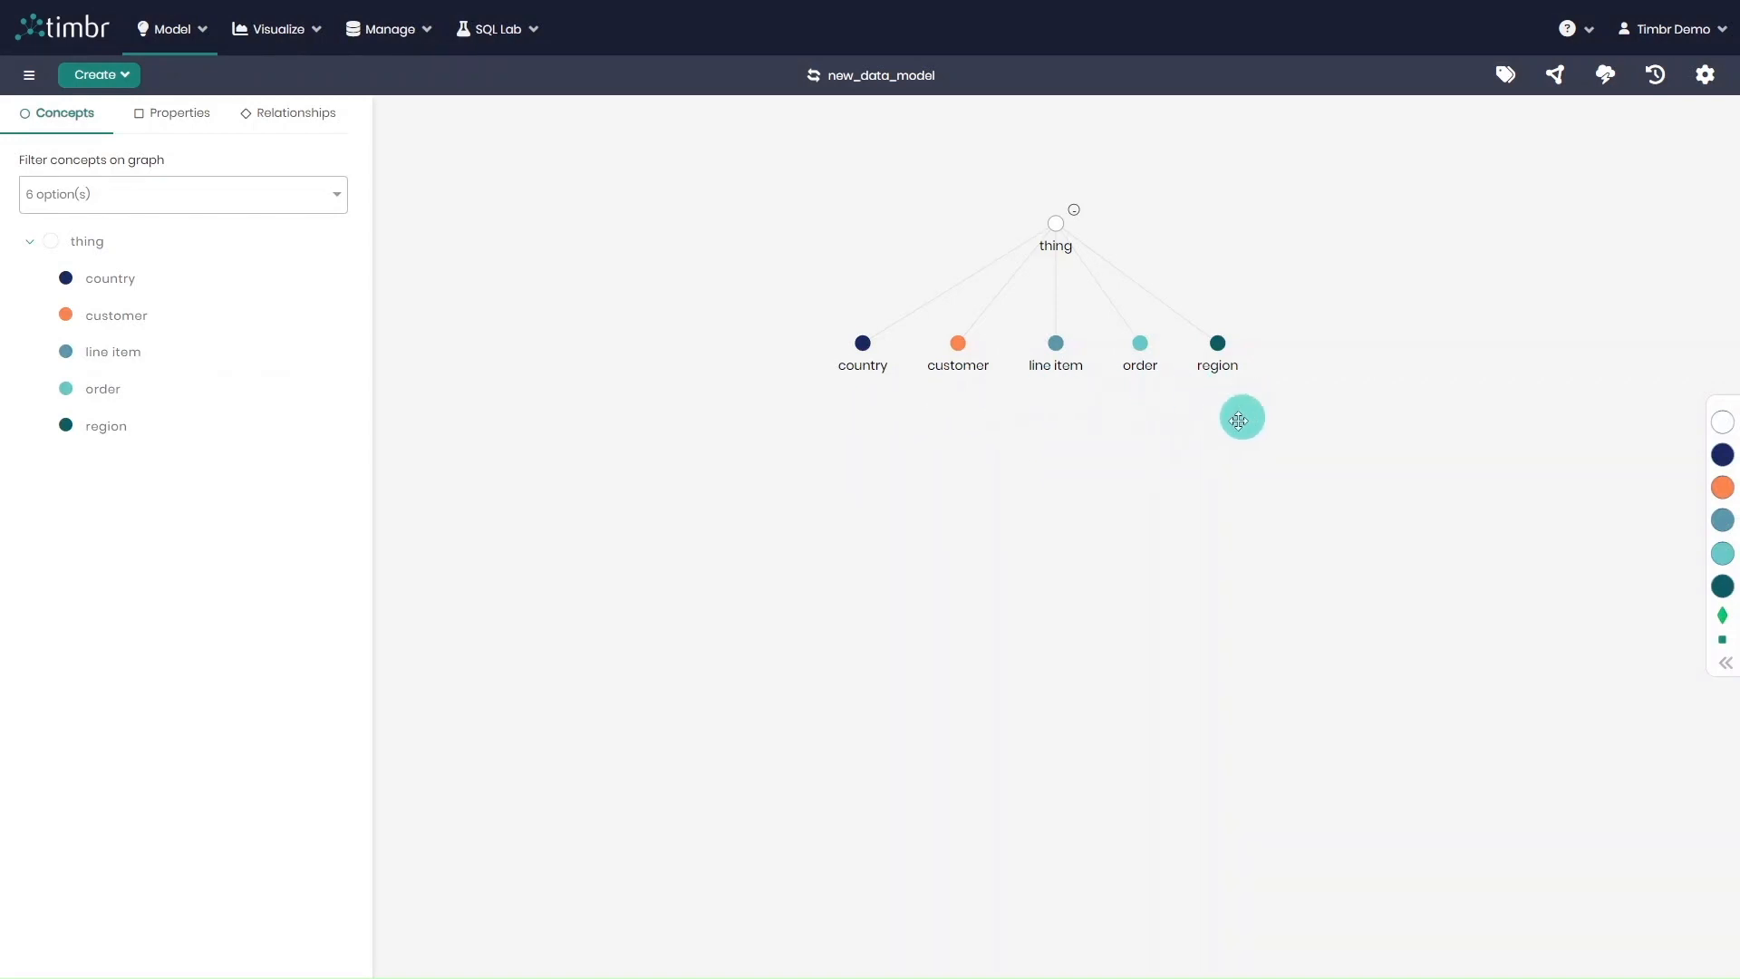
Start another creation of concepts from datasources, and switch the datasource to supplydata
{"action": "left_click", "coordinate": [113, 74]}
{"action": "left_click", "coordinate": [126, 106]}
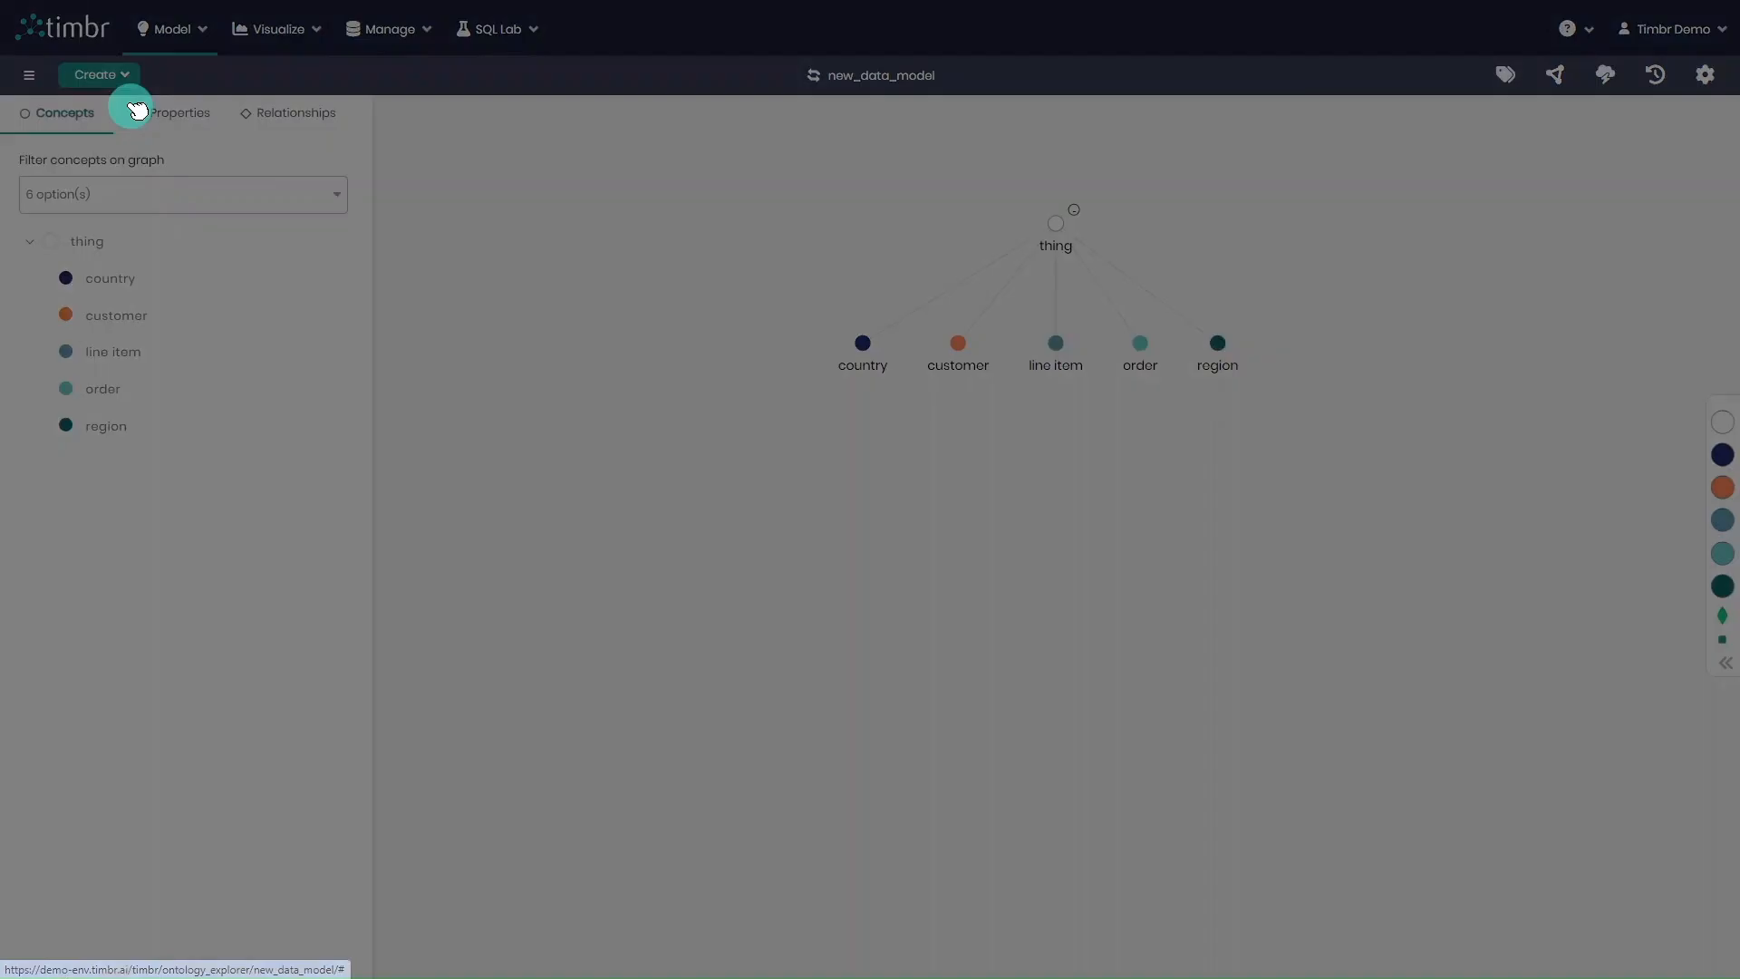
{"action": "left_click", "coordinate": [743, 107]}
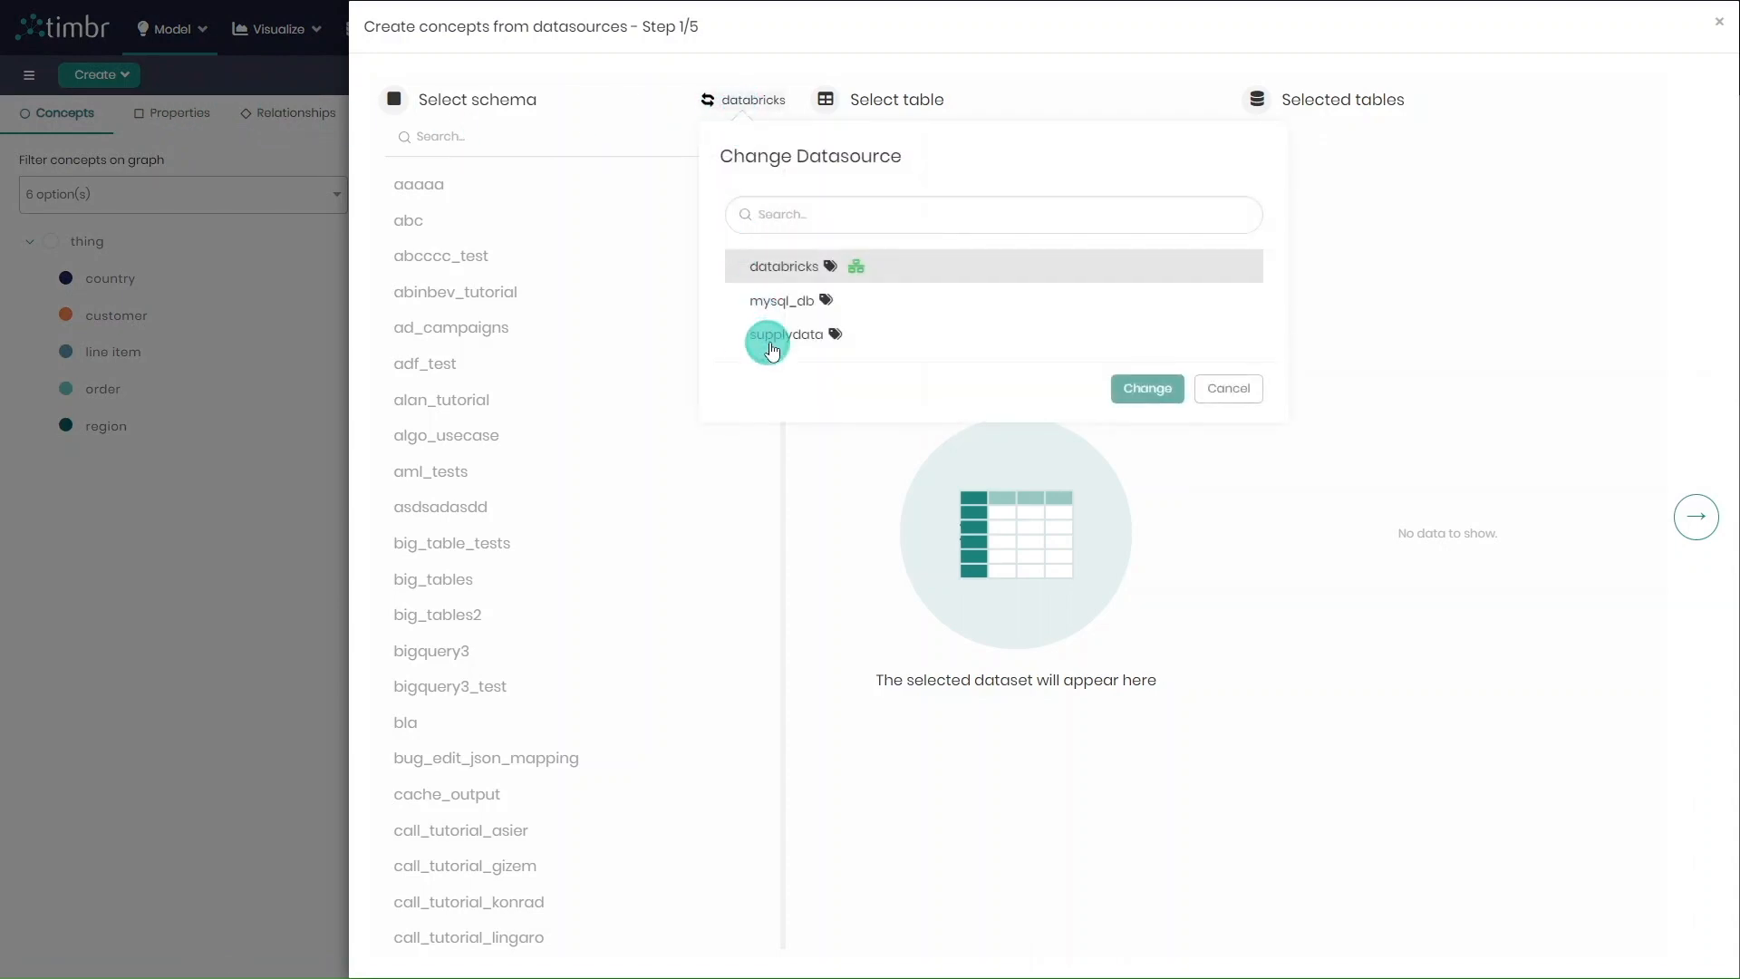
{"action": "left_click", "coordinate": [769, 350]}
{"action": "left_click", "coordinate": [1147, 389]}
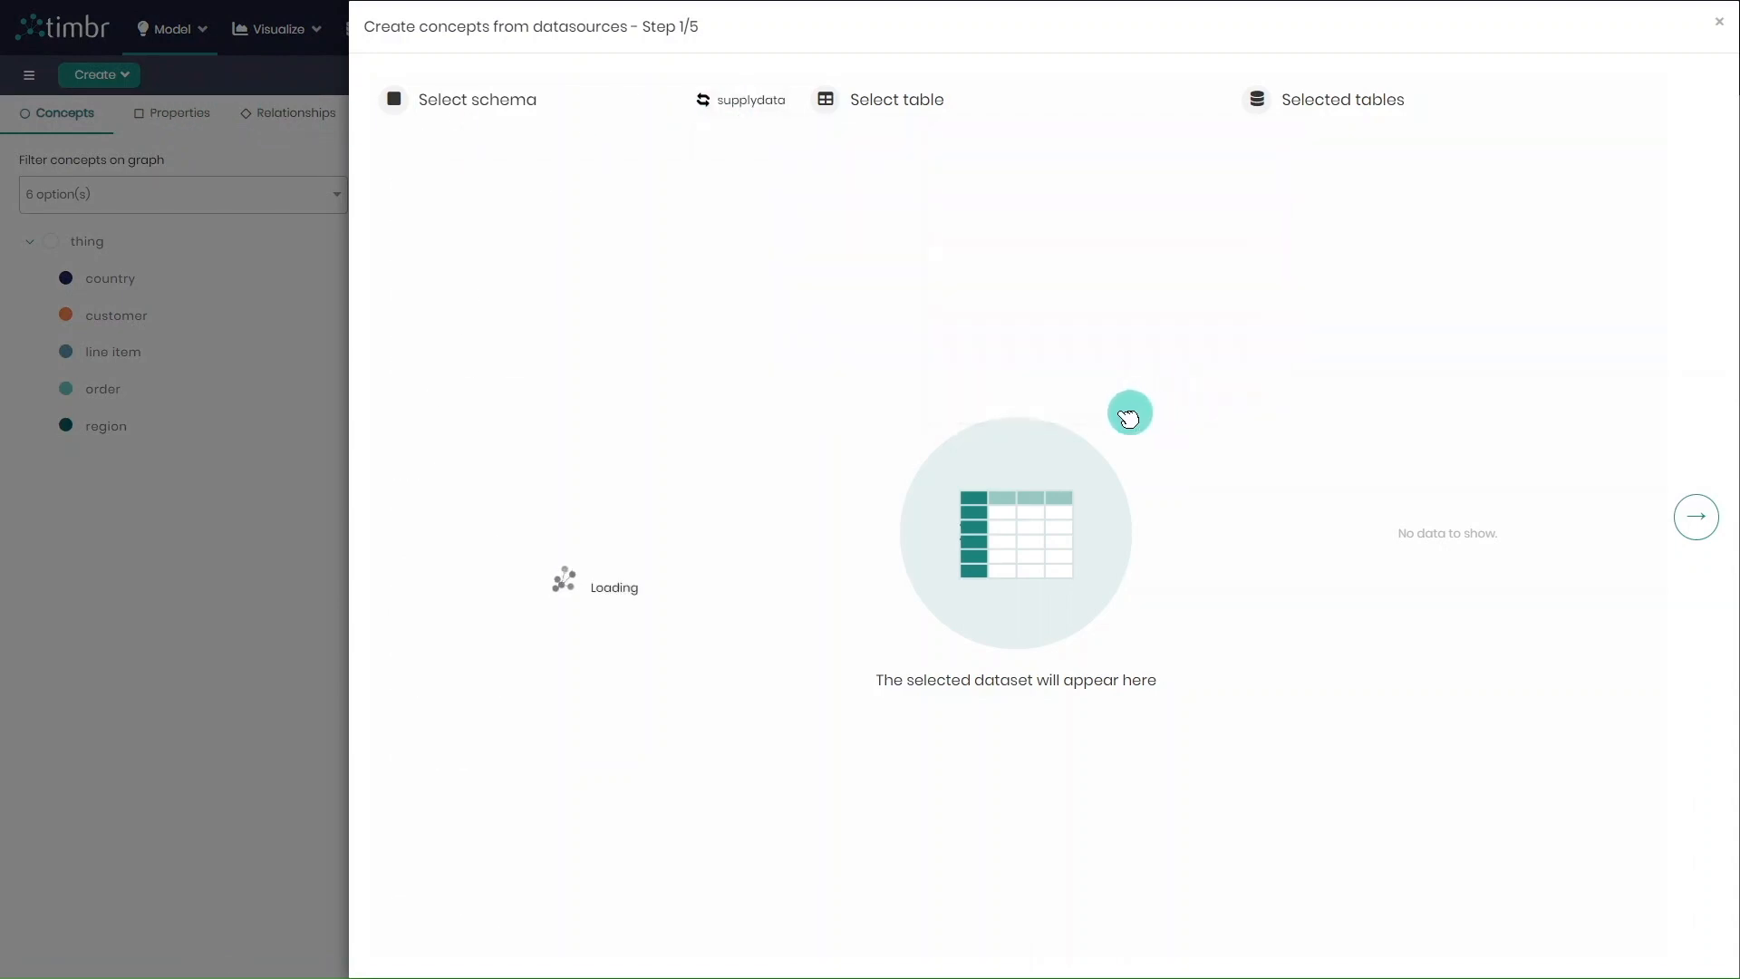
Select the product and supplier tables of the supplydata schema, and proceed to the concept assignment
{"action": "left_click", "coordinate": [646, 435]}
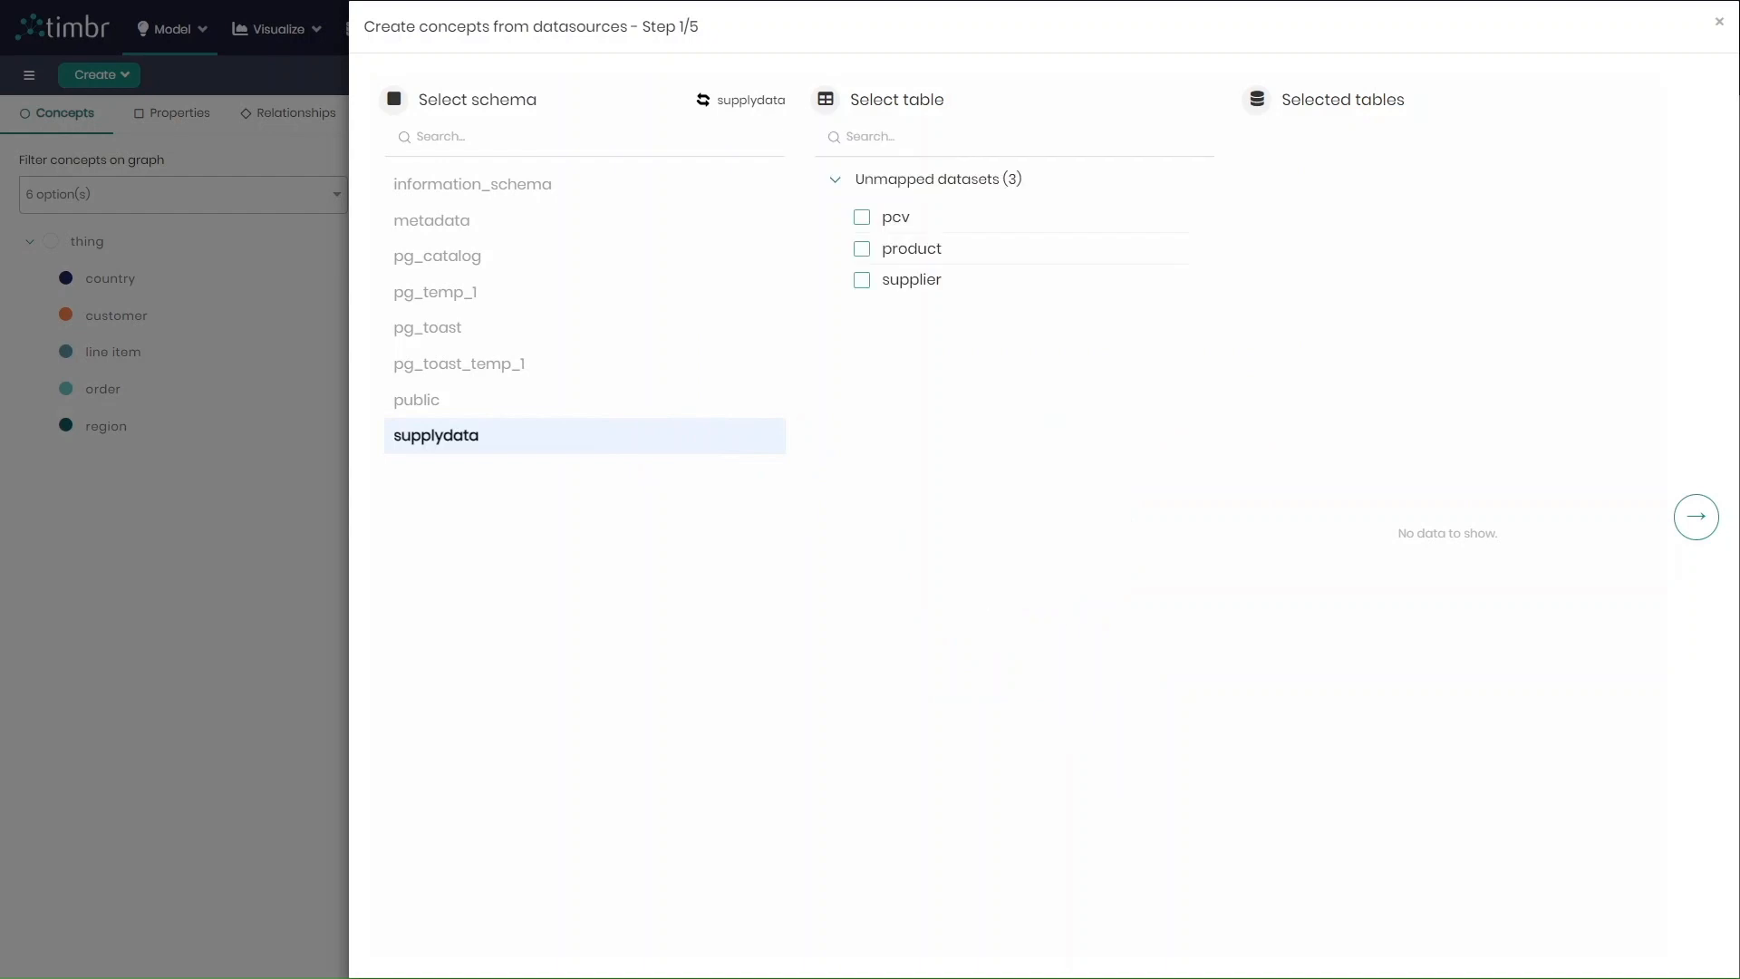
{"action": "left_click", "coordinate": [913, 260]}
{"action": "left_click", "coordinate": [872, 282]}
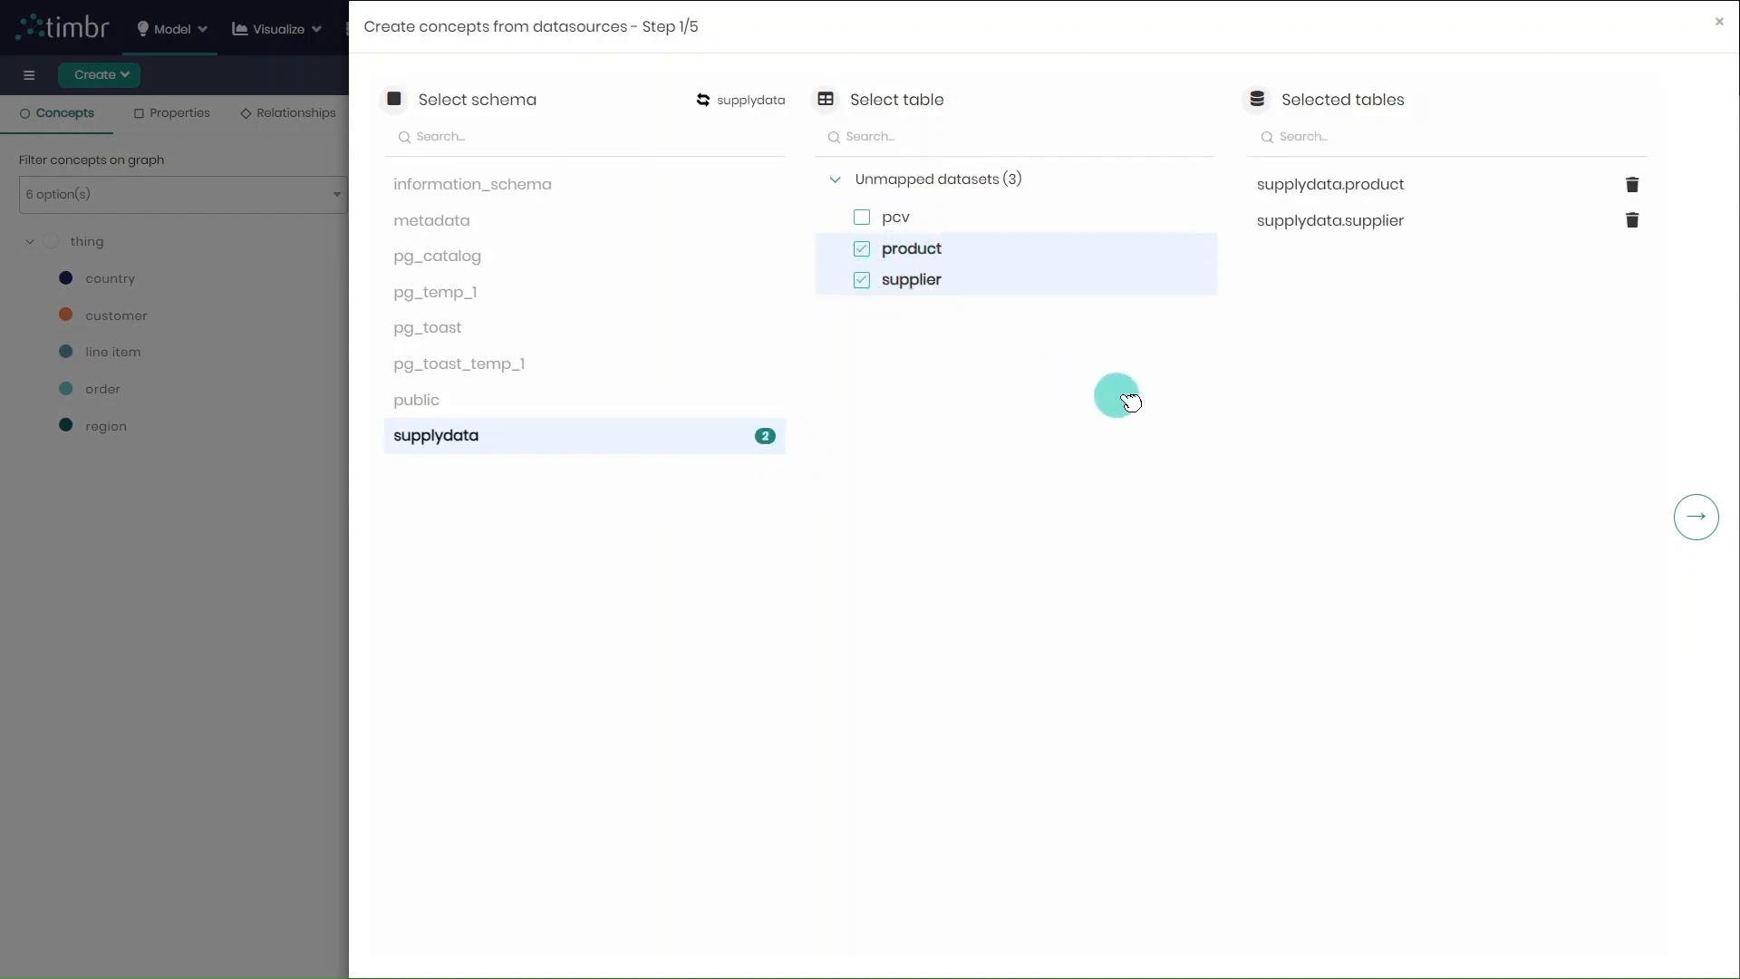
{"action": "left_click", "coordinate": [1701, 522]}
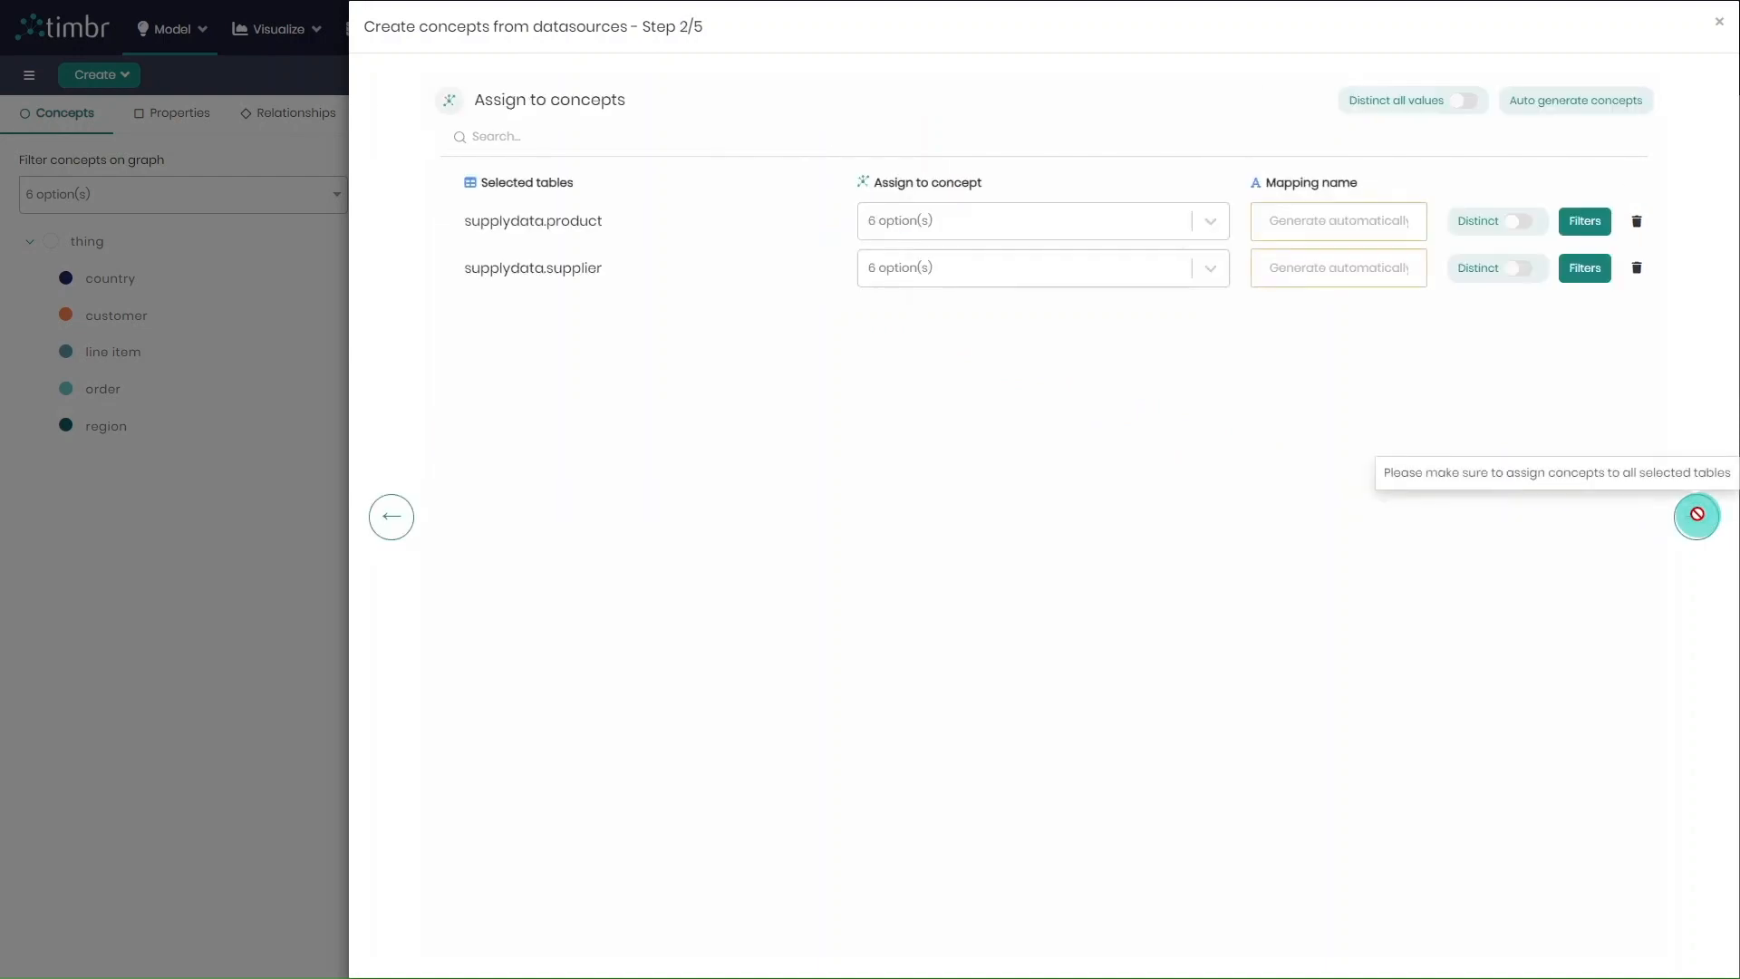
Auto-generate concepts for the product and supplier tables, check their properties, and proceed to the concept management
{"action": "left_click", "coordinate": [1568, 106]}
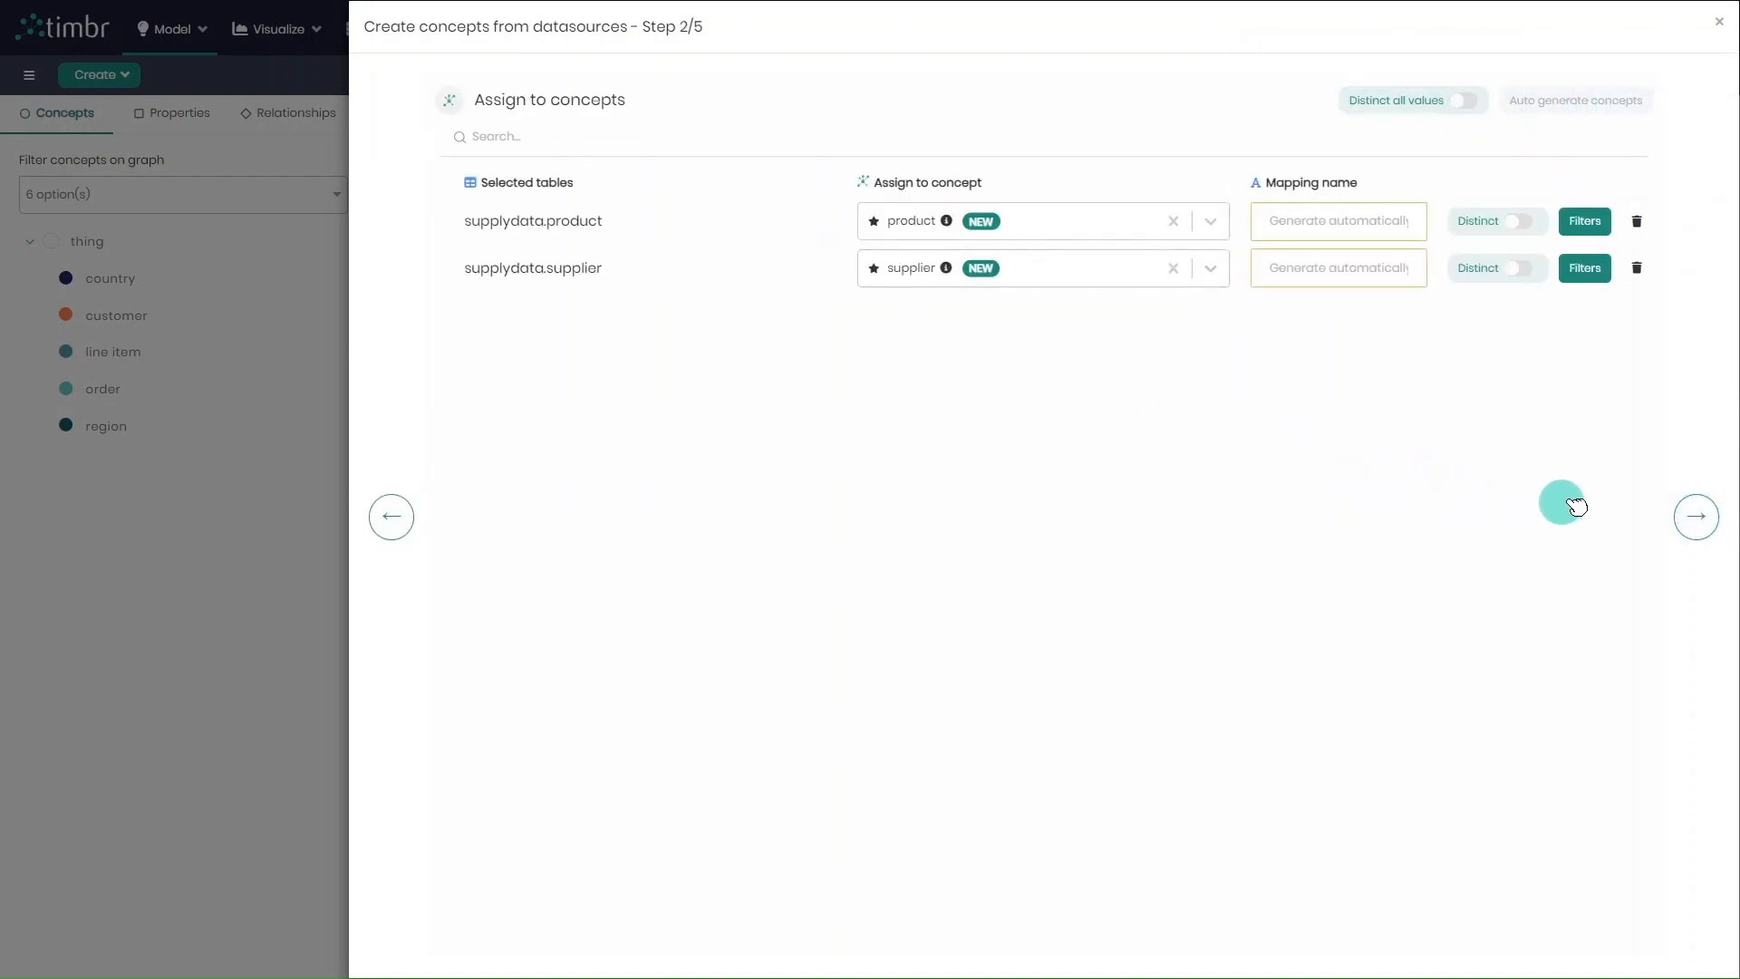
{"action": "left_click", "coordinate": [1687, 526]}
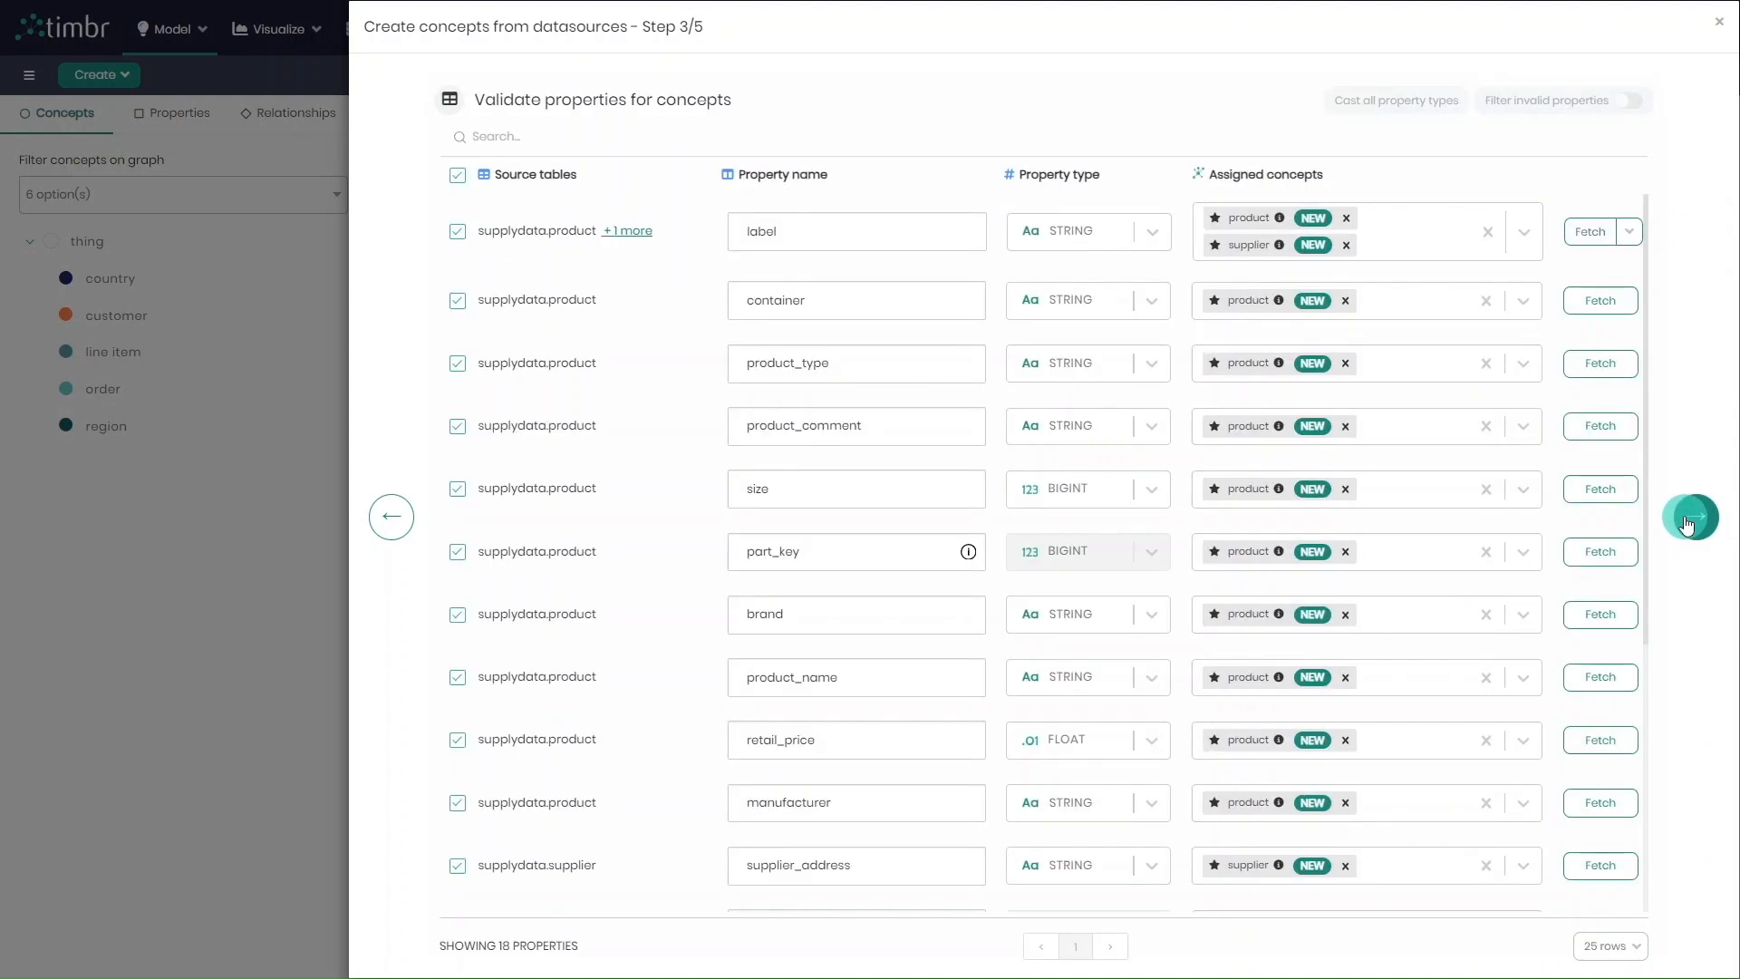
{"action": "scroll", "coordinate": [835, 453], "scroll_direction": "down", "scroll_amount": 2}
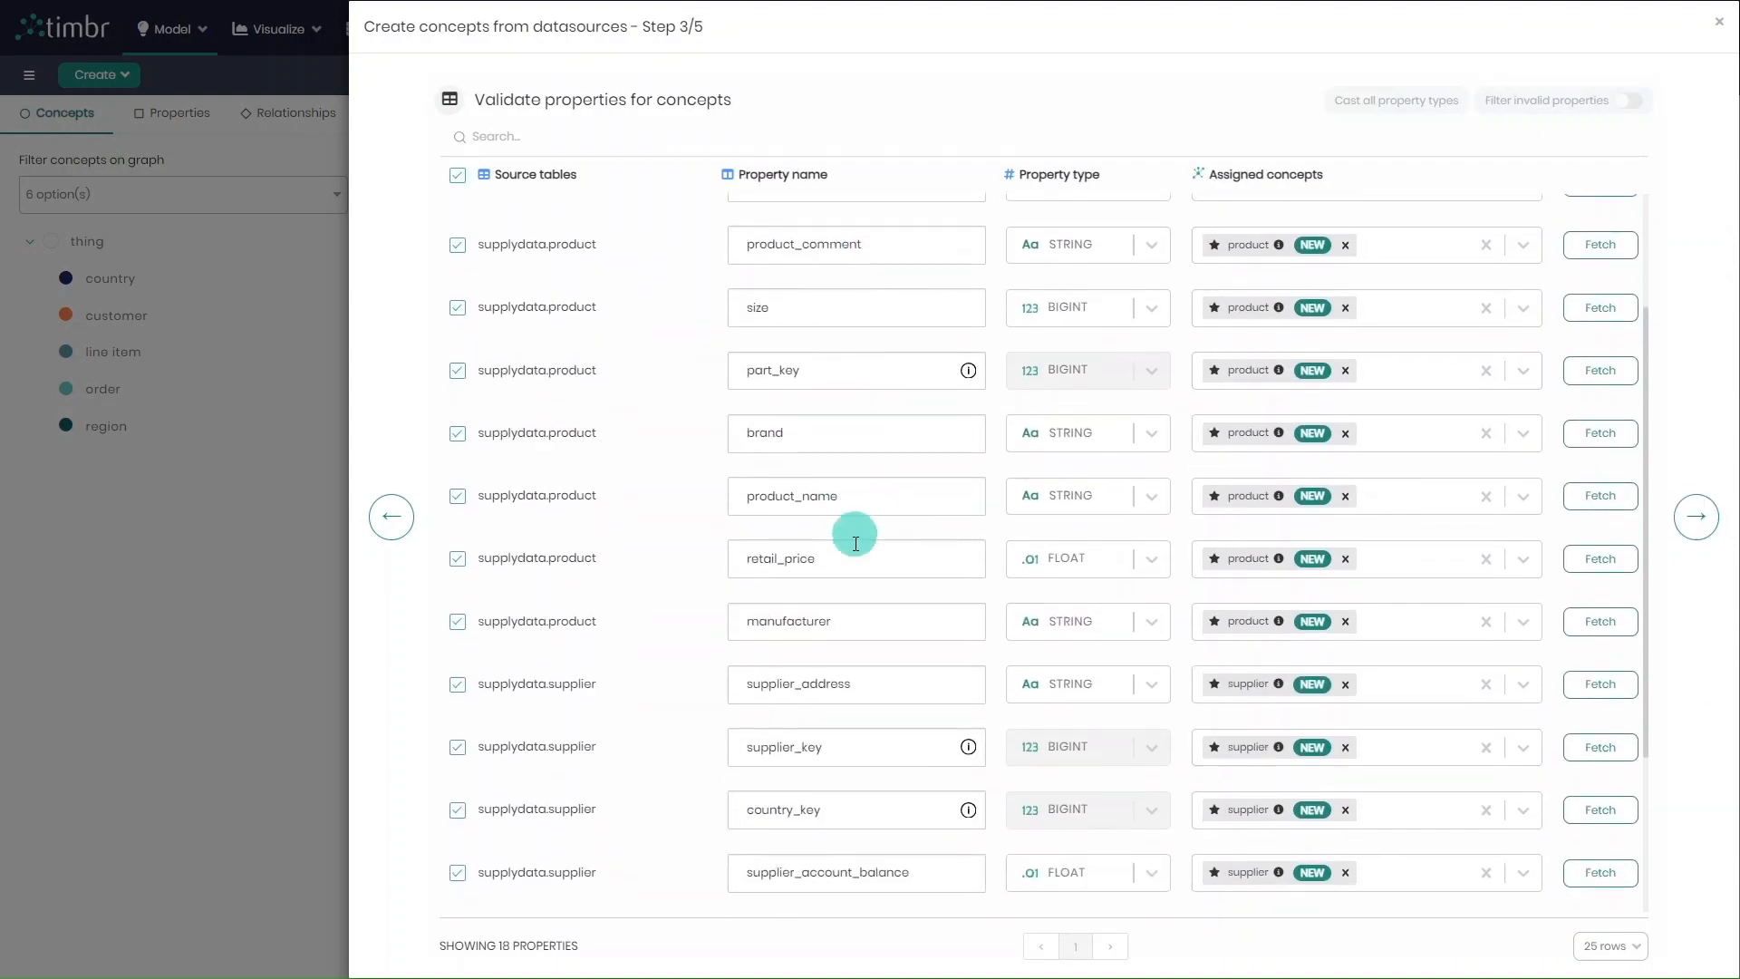
{"action": "left_click", "coordinate": [1697, 521]}
Configure the product concept to inherit from thing, with product name as entity label and the description "product data"
{"action": "left_click", "coordinate": [1051, 256]}
{"action": "type", "text": "thi"}
{"action": "left_click", "coordinate": [1062, 287]}
{"action": "left_click", "coordinate": [1138, 328]}
{"action": "type", "text": "nam"}
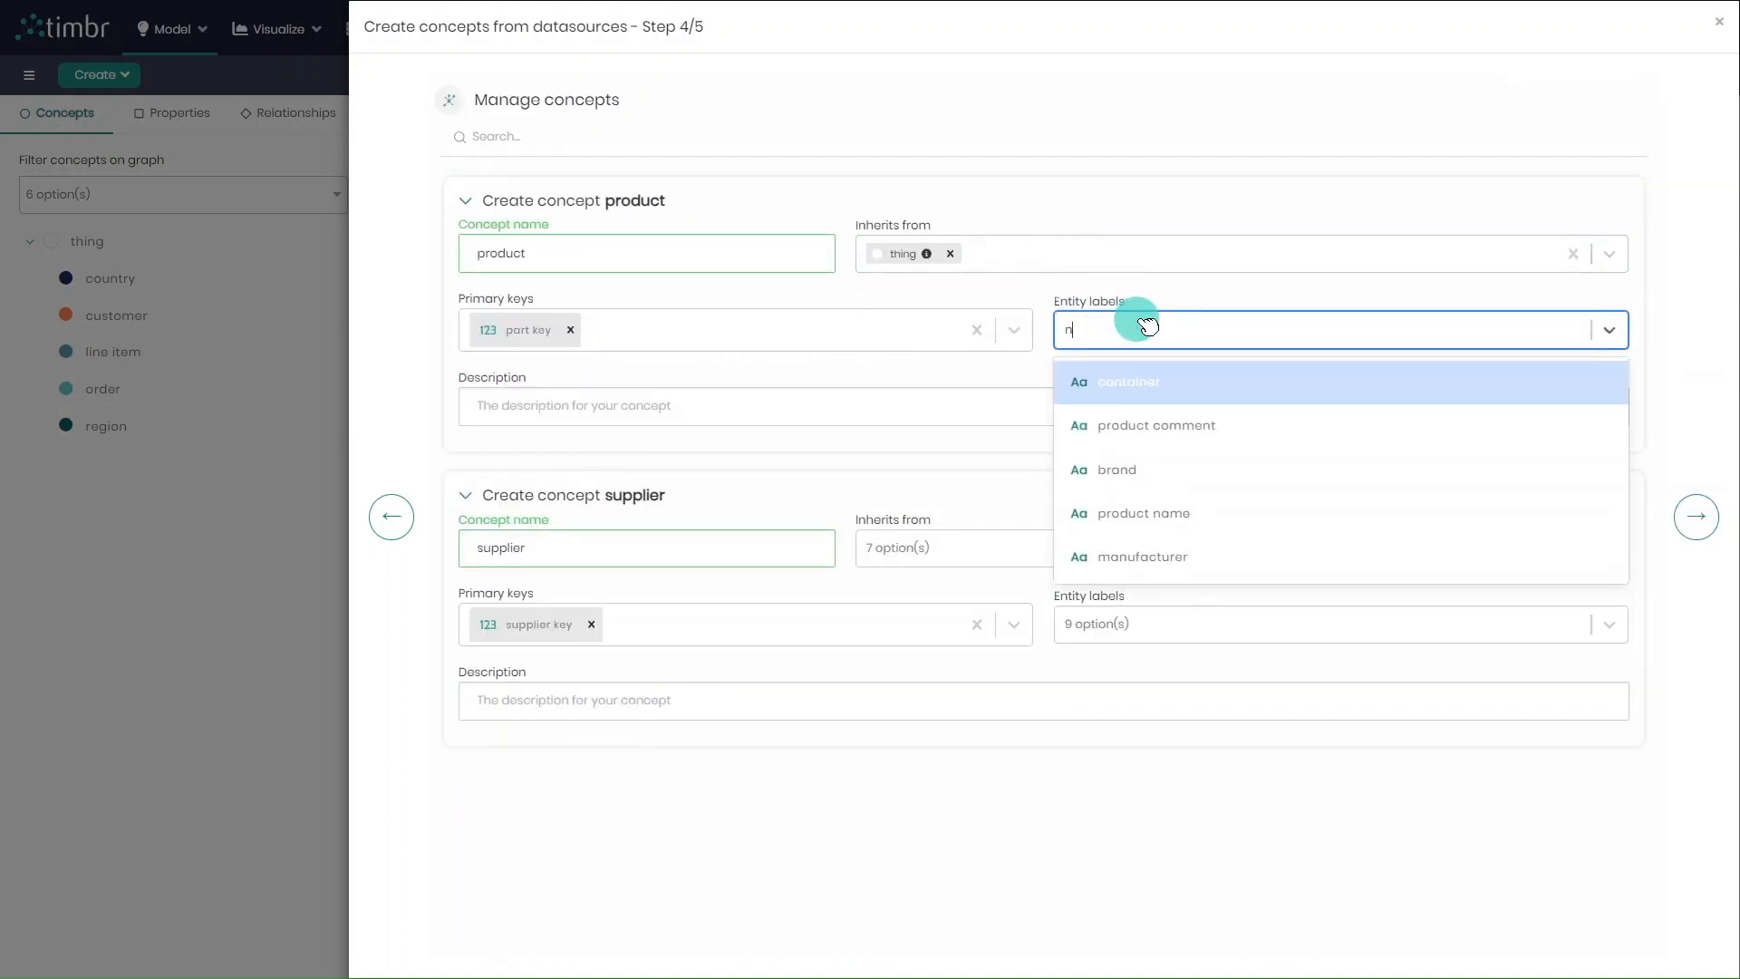
{"action": "left_click", "coordinate": [1232, 392]}
{"action": "left_click", "coordinate": [998, 408]}
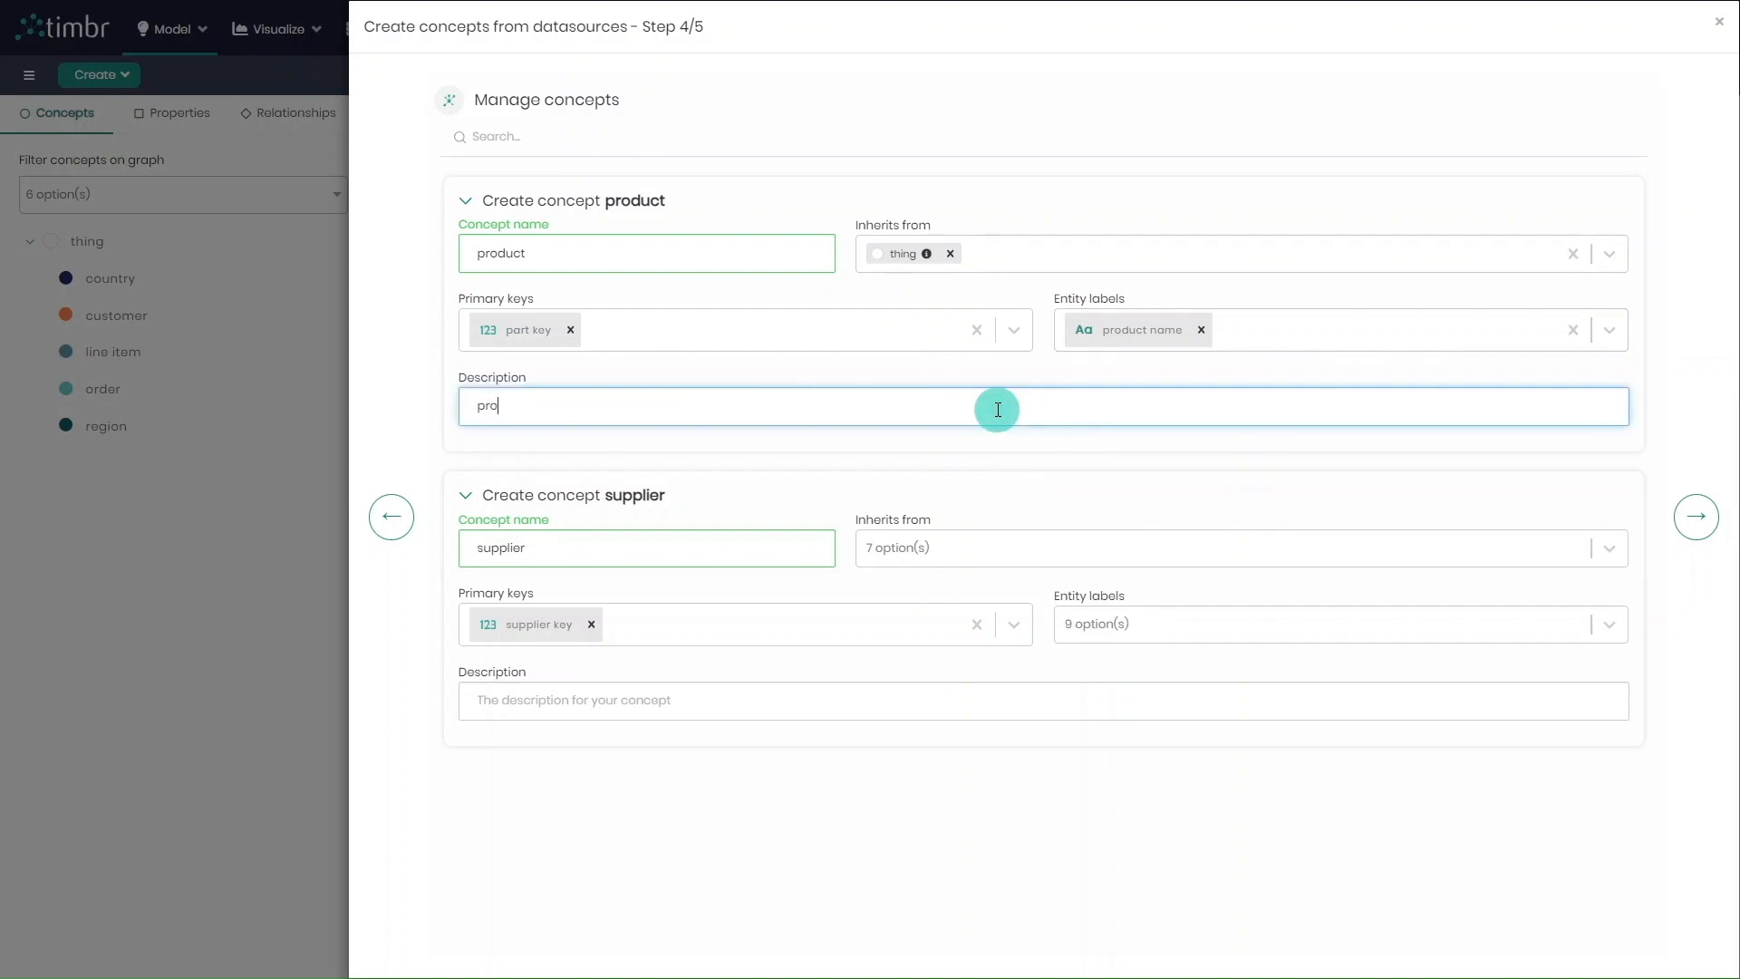
Set the supplier concept to inherit from thing, with entity label supplier key and description "supplier data", and run the creation of both concepts
{"action": "left_click", "coordinate": [1051, 544]}
{"action": "left_click", "coordinate": [1088, 625]}
{"action": "left_click", "coordinate": [1119, 630]}
{"action": "type", "text": "s"}
{"action": "left_click", "coordinate": [1243, 713]}
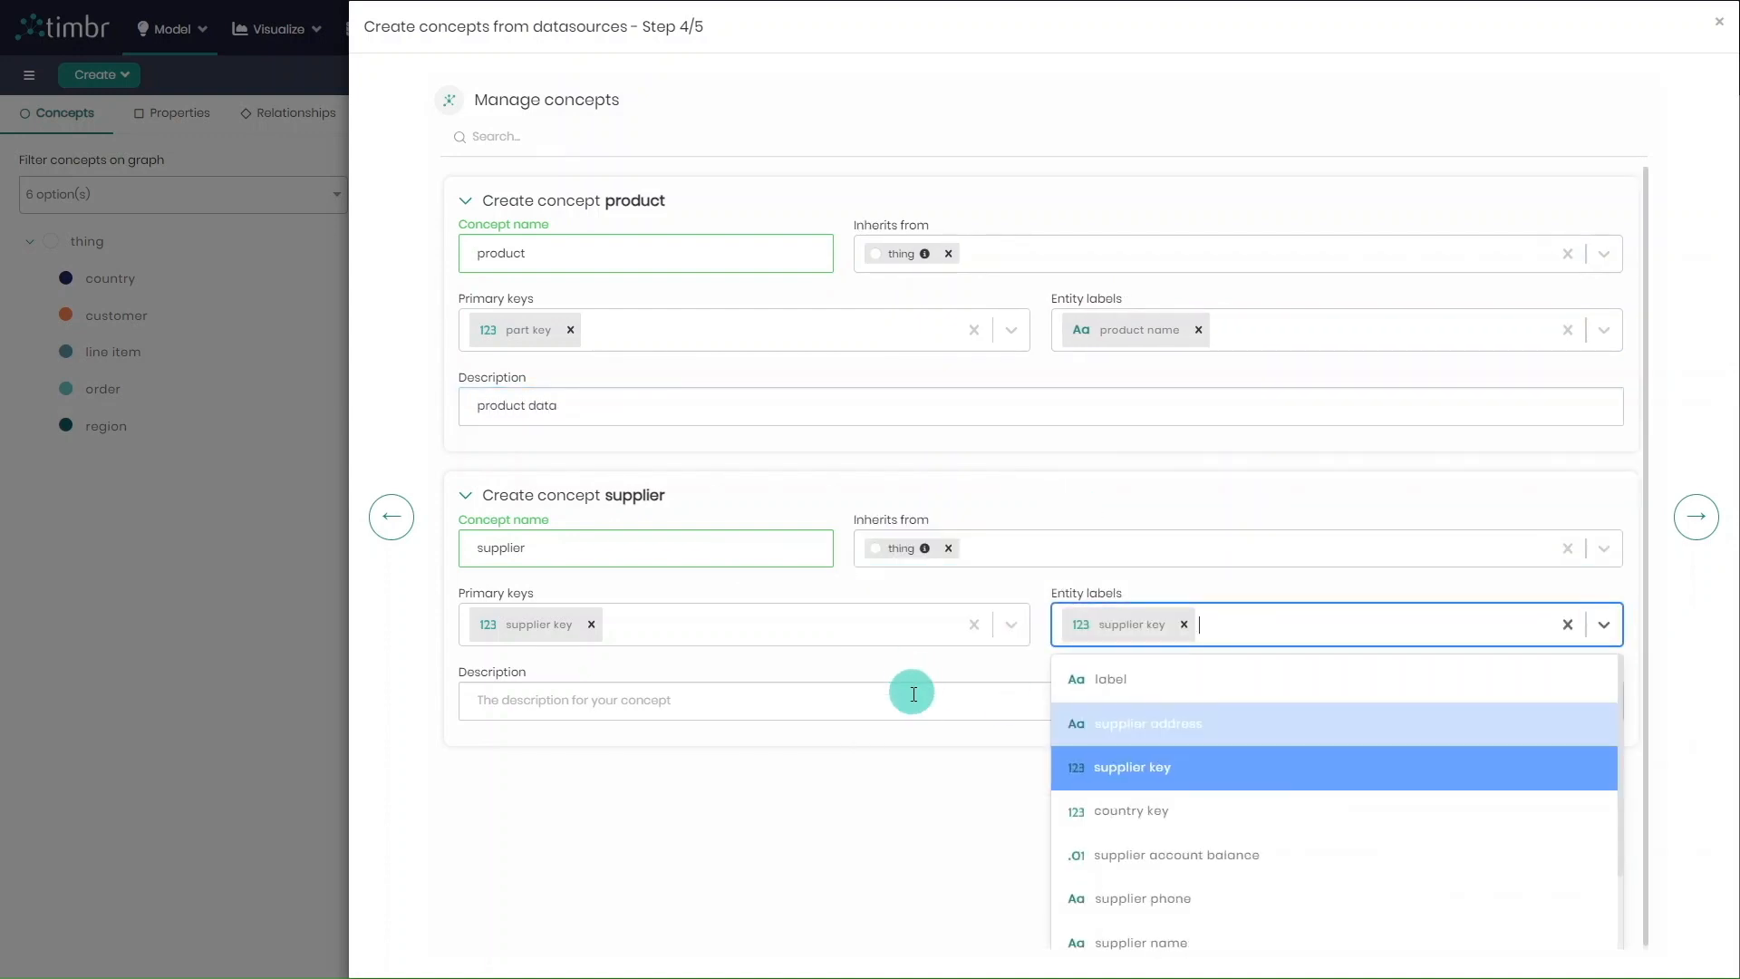
{"action": "left_click", "coordinate": [913, 694]}
{"action": "type", "text": "supplier data"}
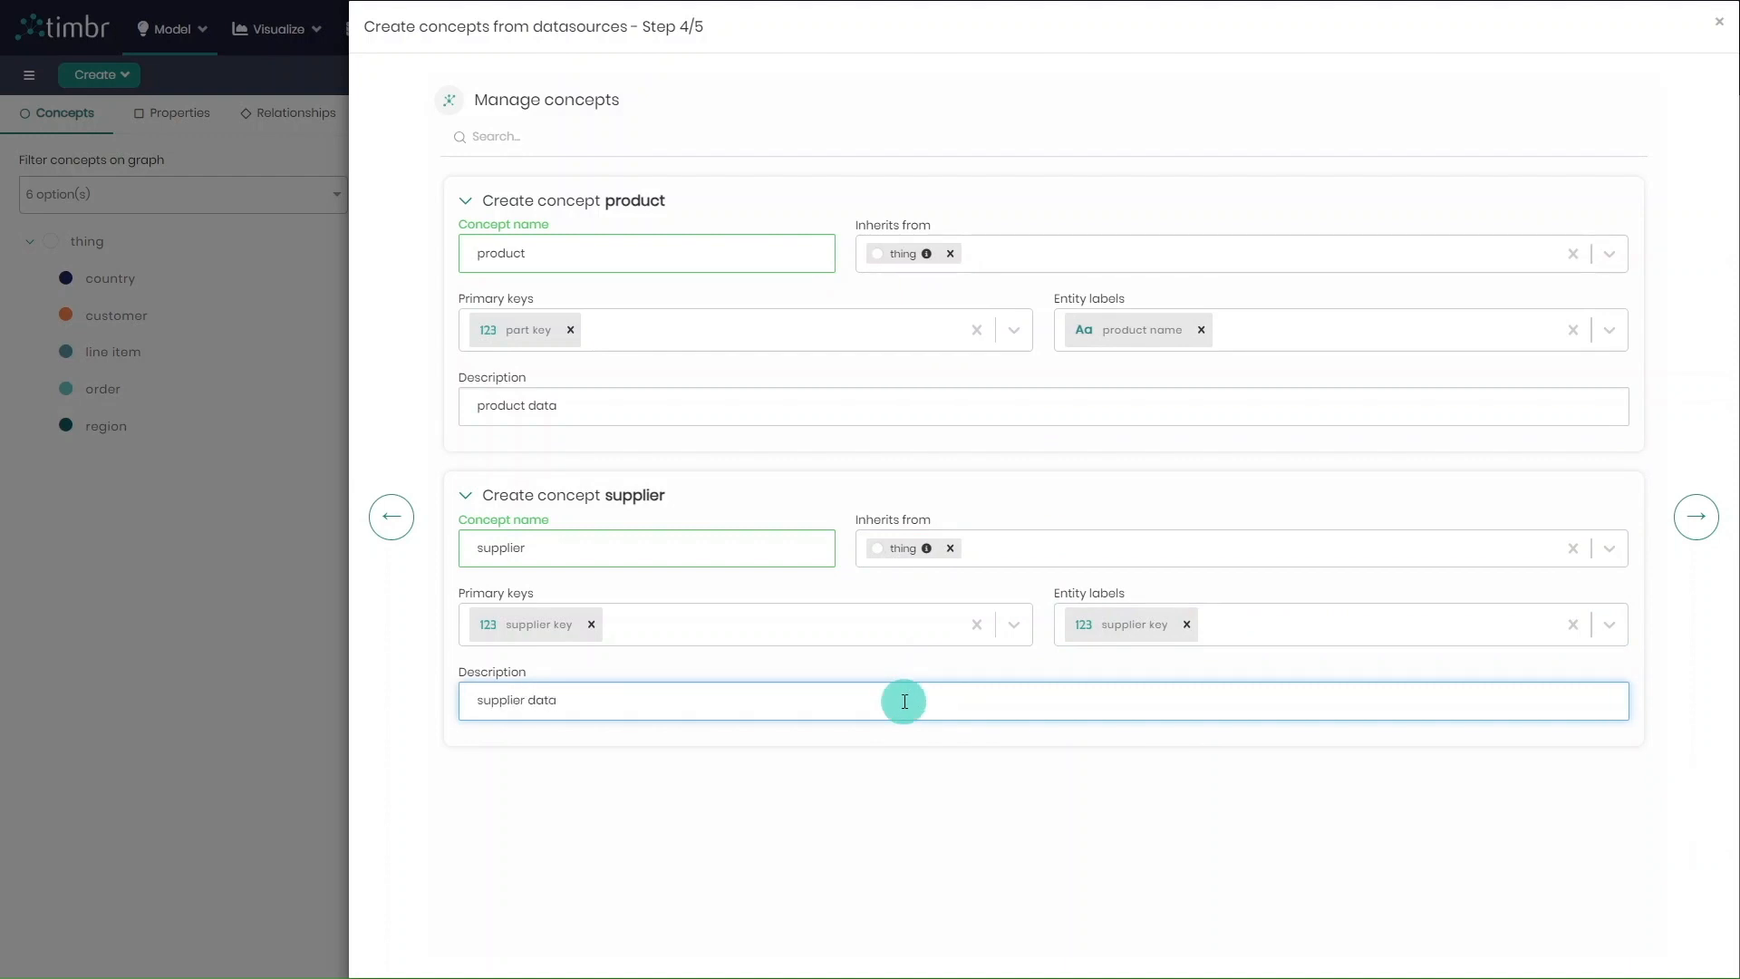
{"action": "left_click", "coordinate": [1697, 525]}
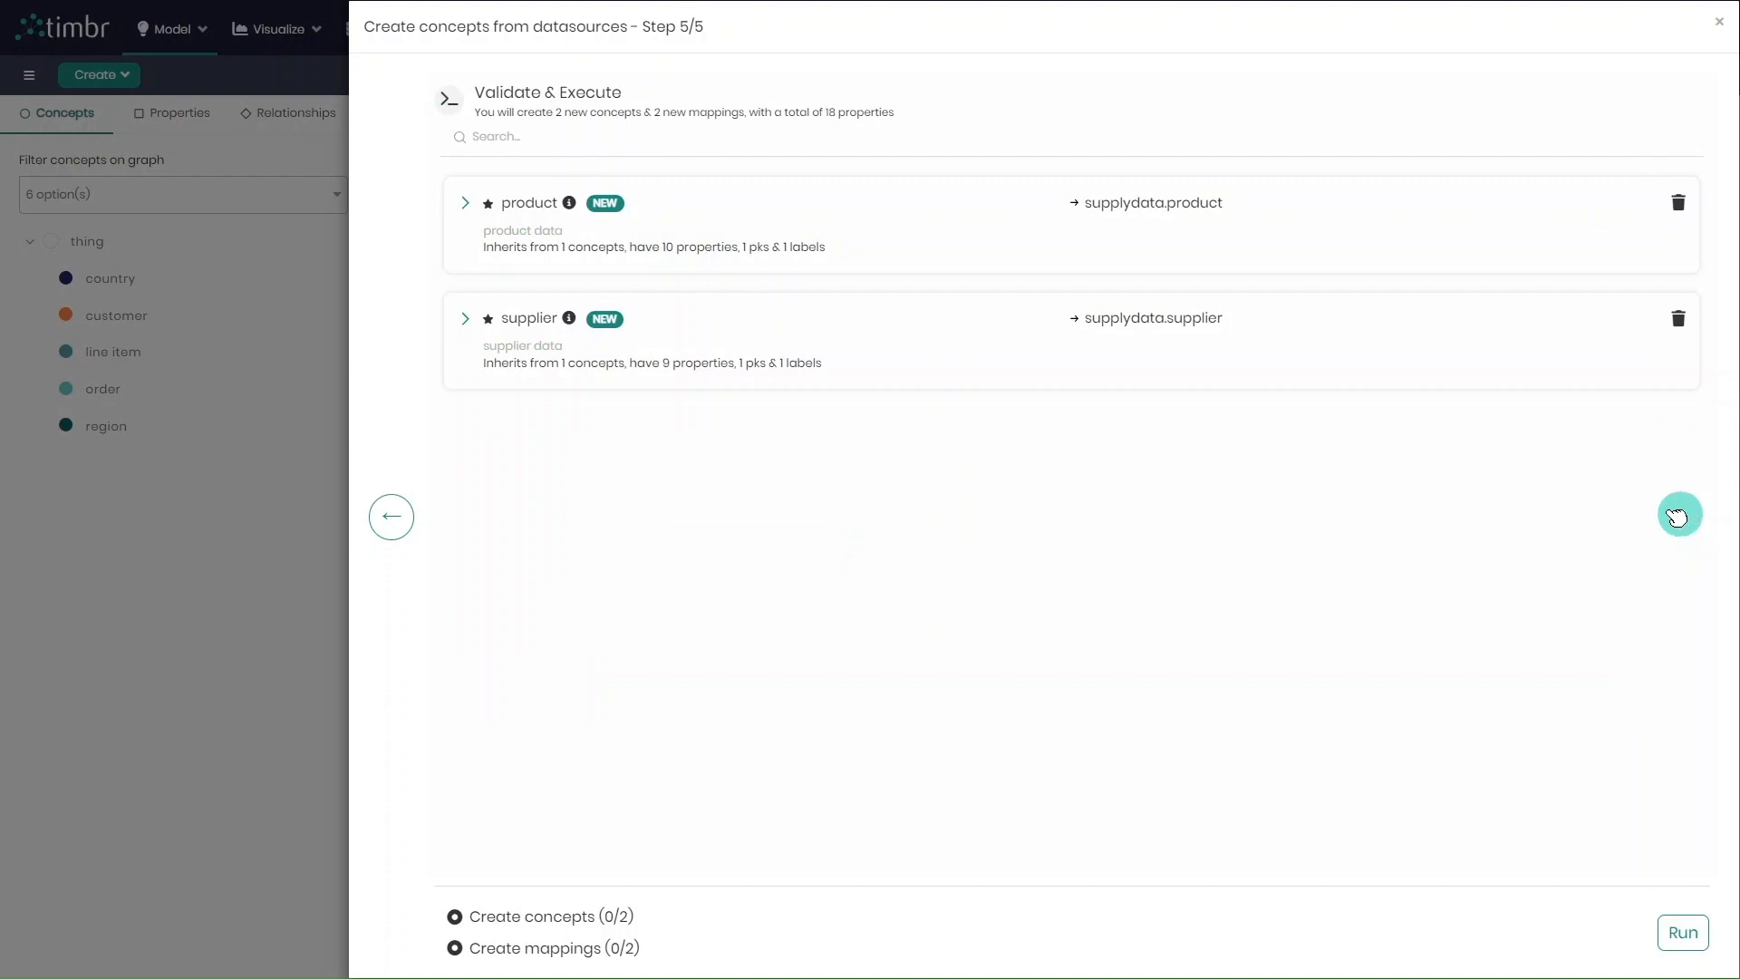
{"action": "left_click", "coordinate": [1683, 932]}
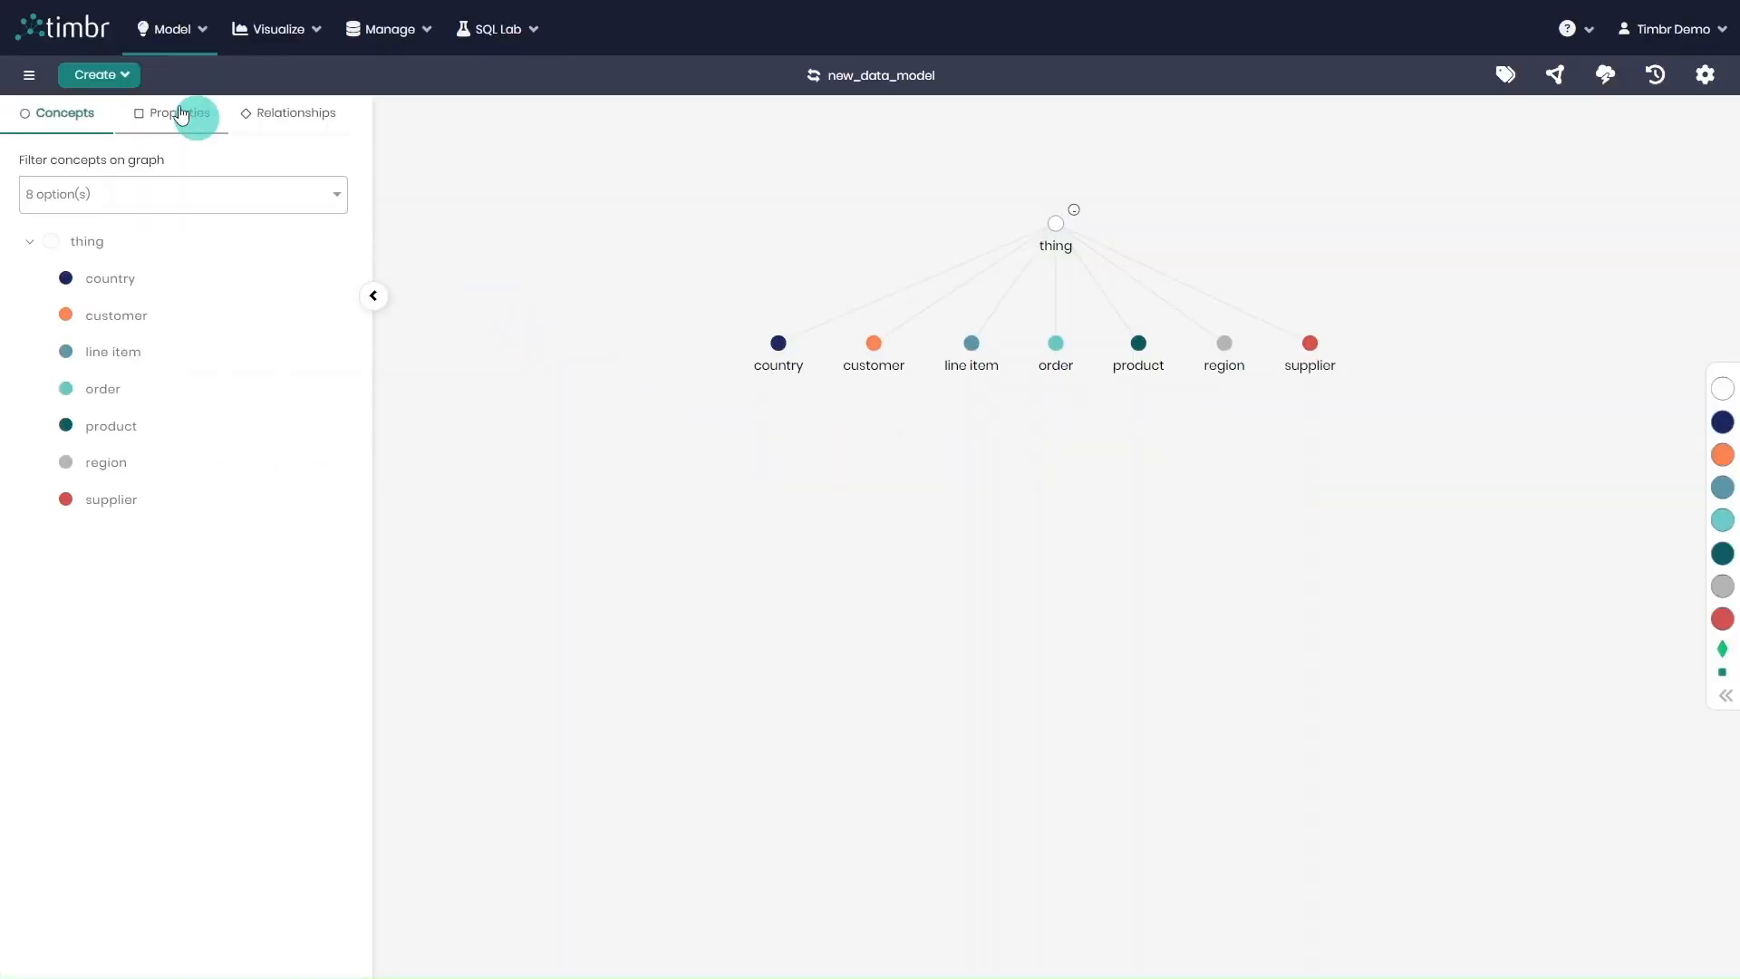
Find suggested relationships between the concepts of new_data_model and add all seven suggestions to the relationships being created
{"action": "left_click", "coordinate": [110, 75]}
{"action": "left_click", "coordinate": [182, 222]}
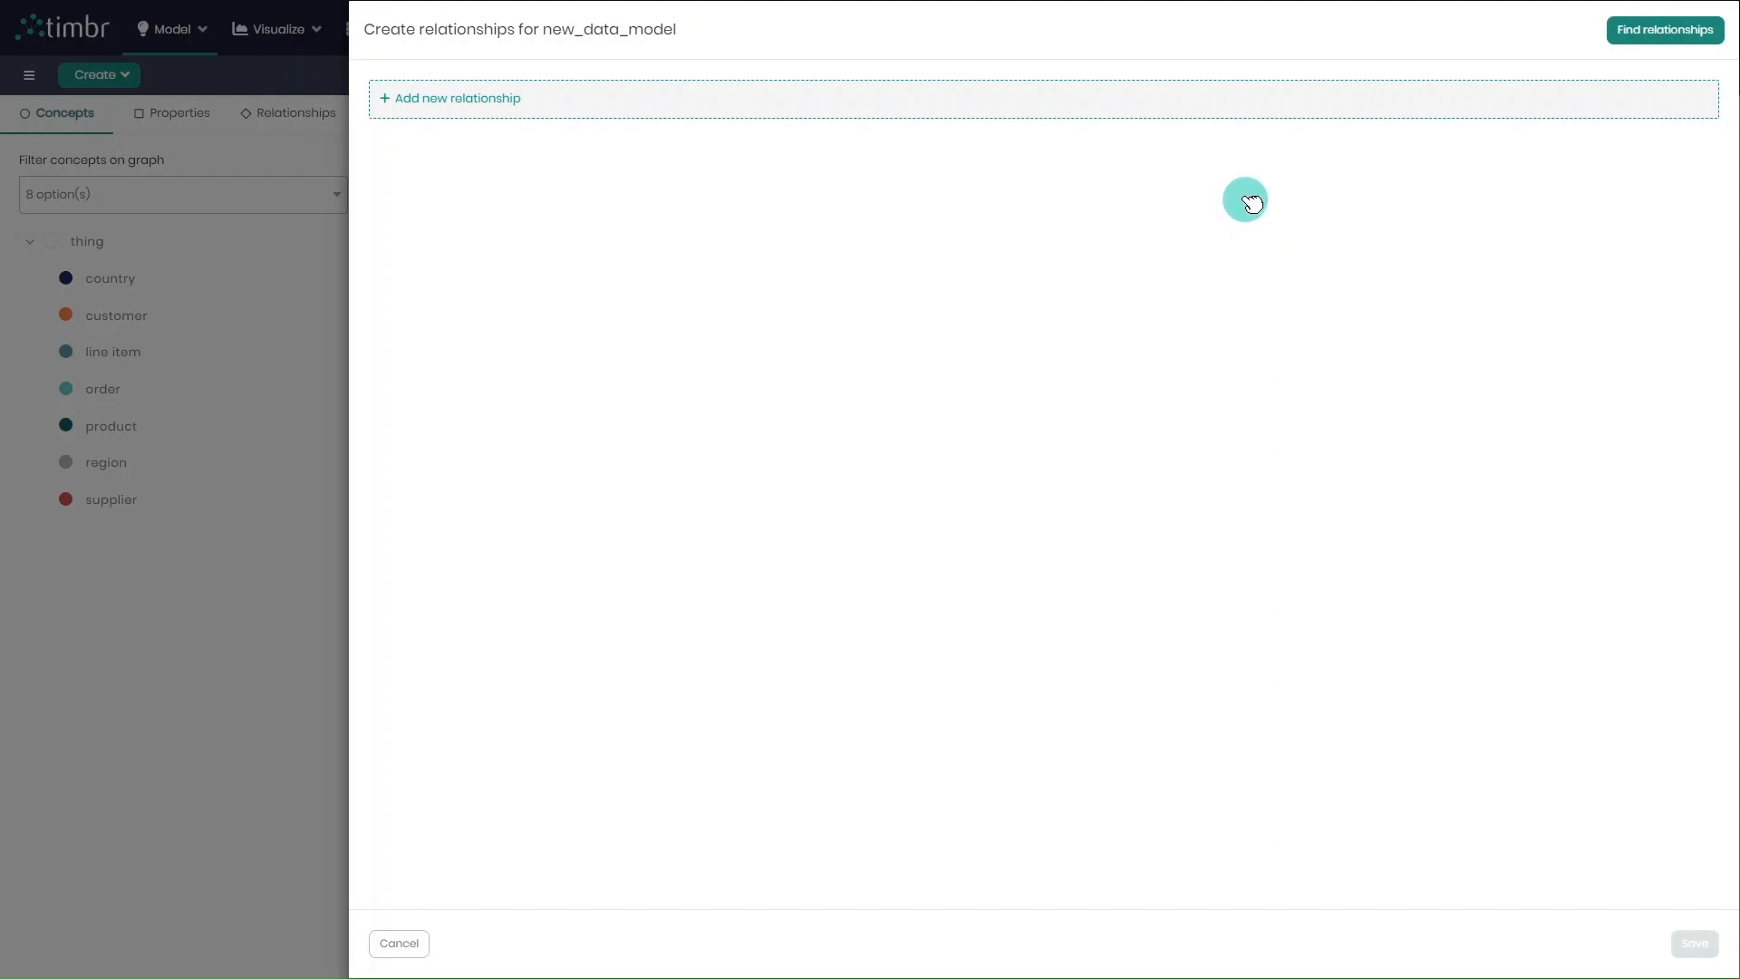
{"action": "left_click", "coordinate": [1664, 32]}
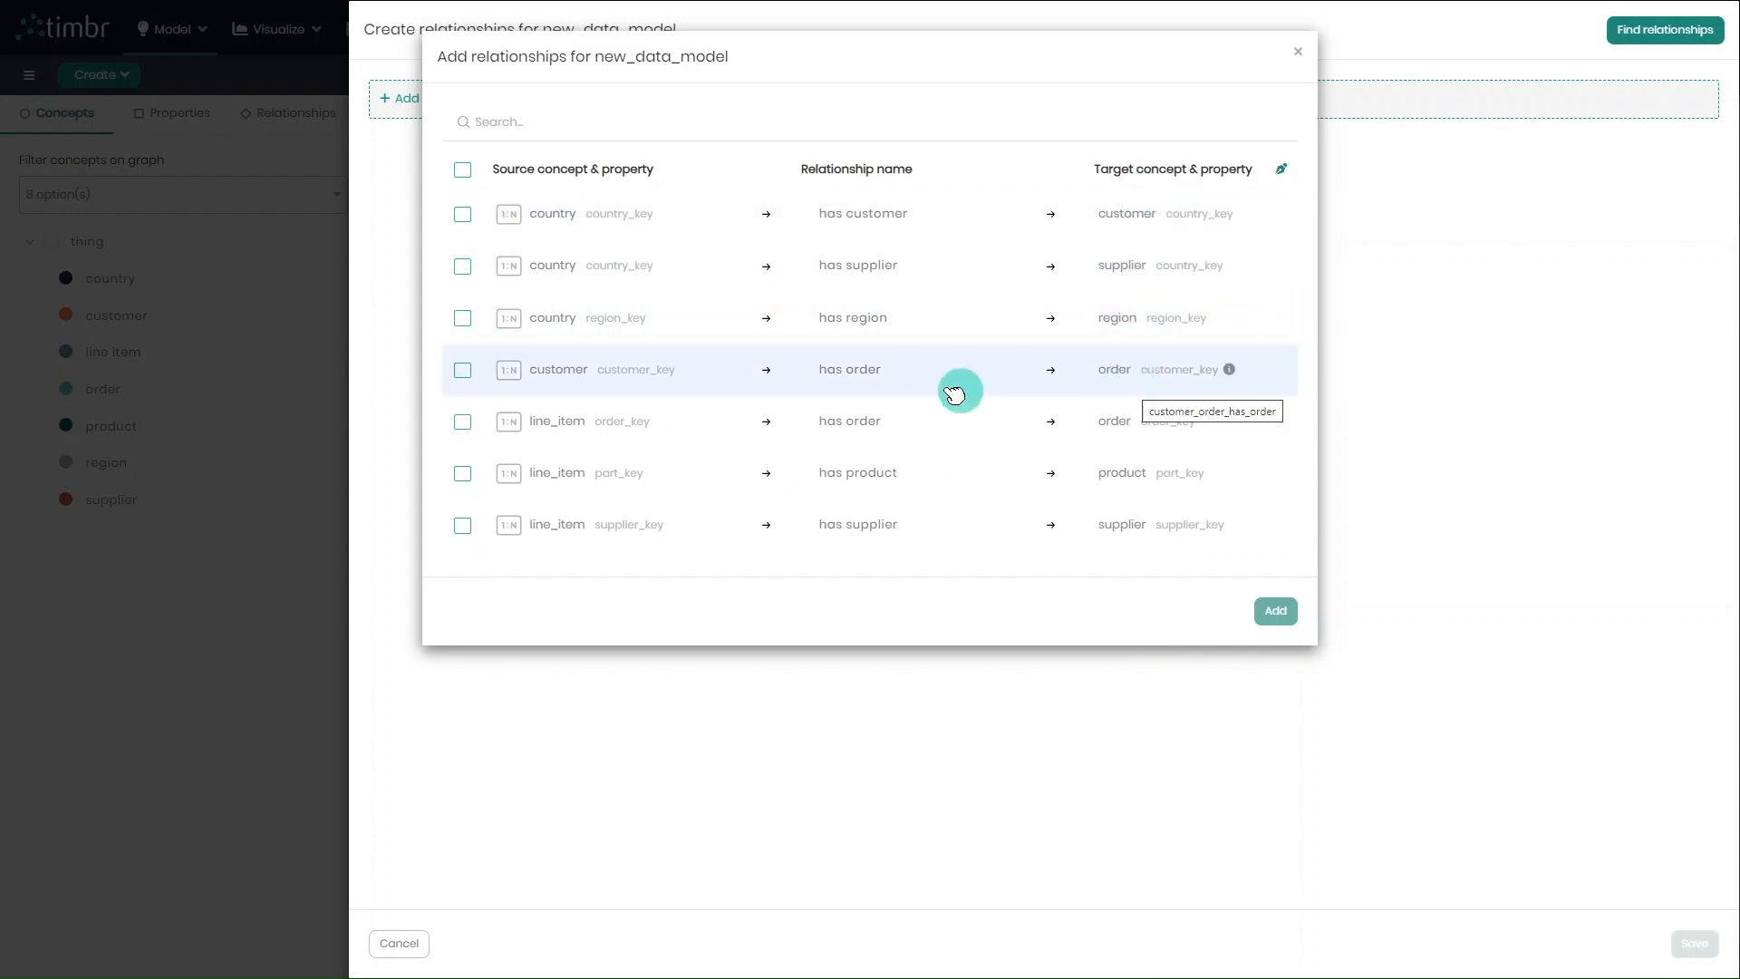
{"action": "left_click", "coordinate": [463, 170]}
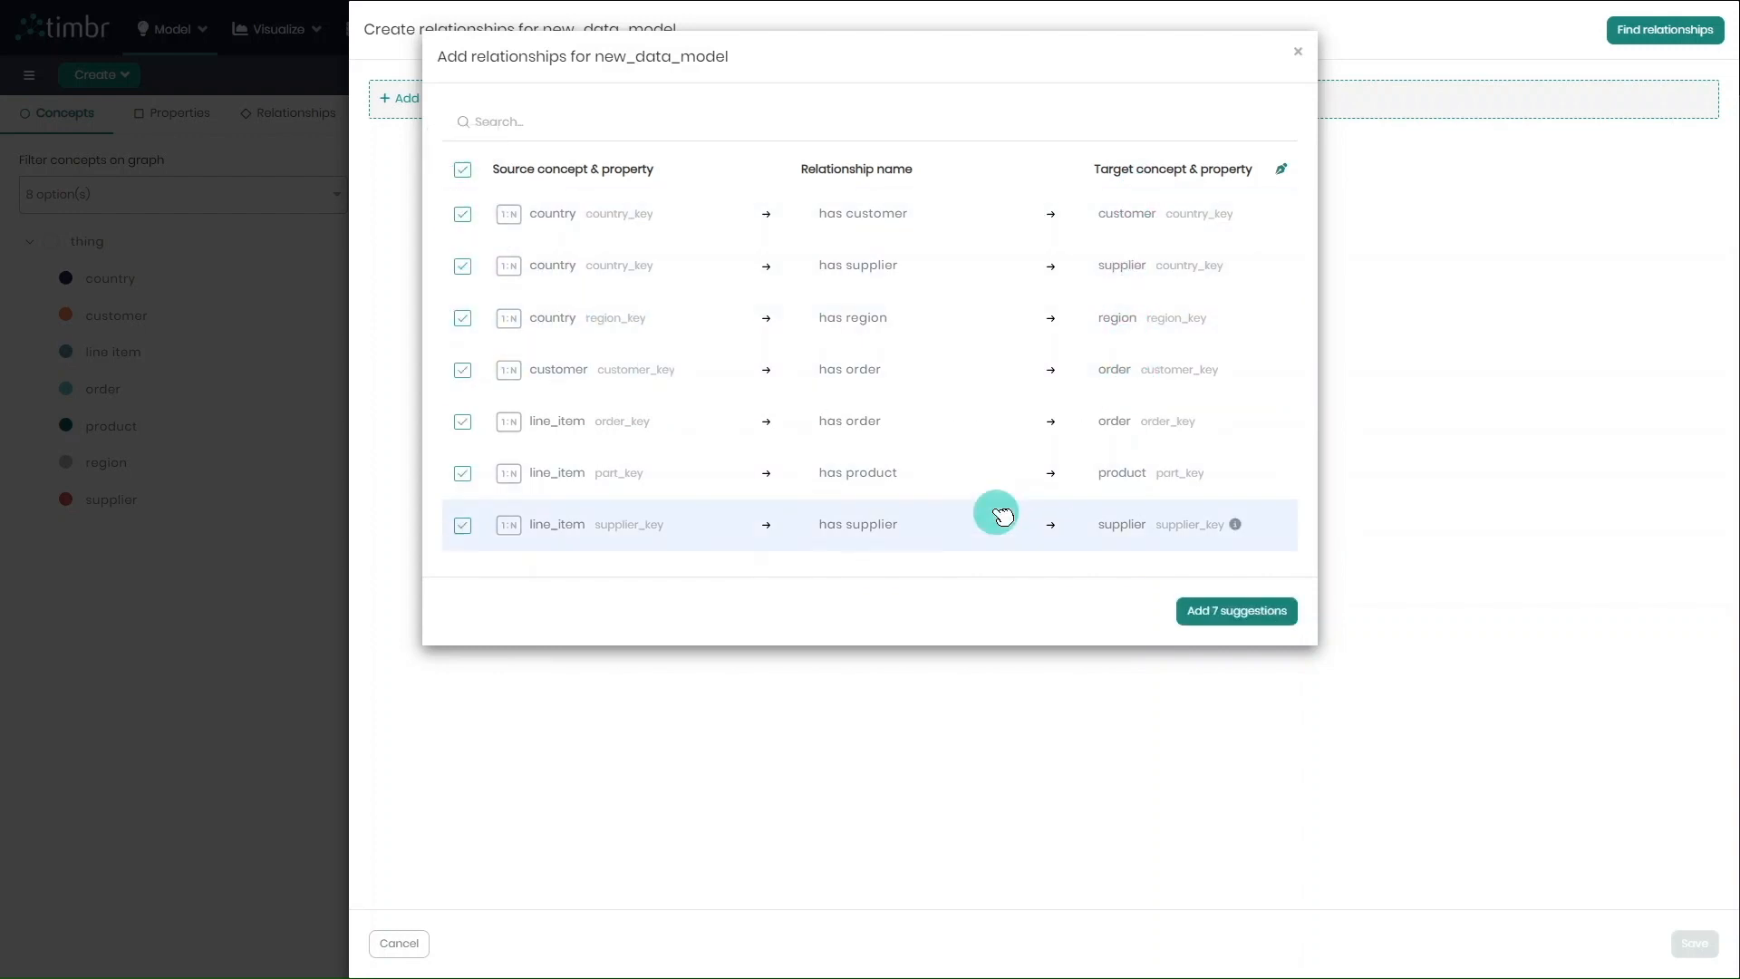
{"action": "left_click", "coordinate": [1270, 623]}
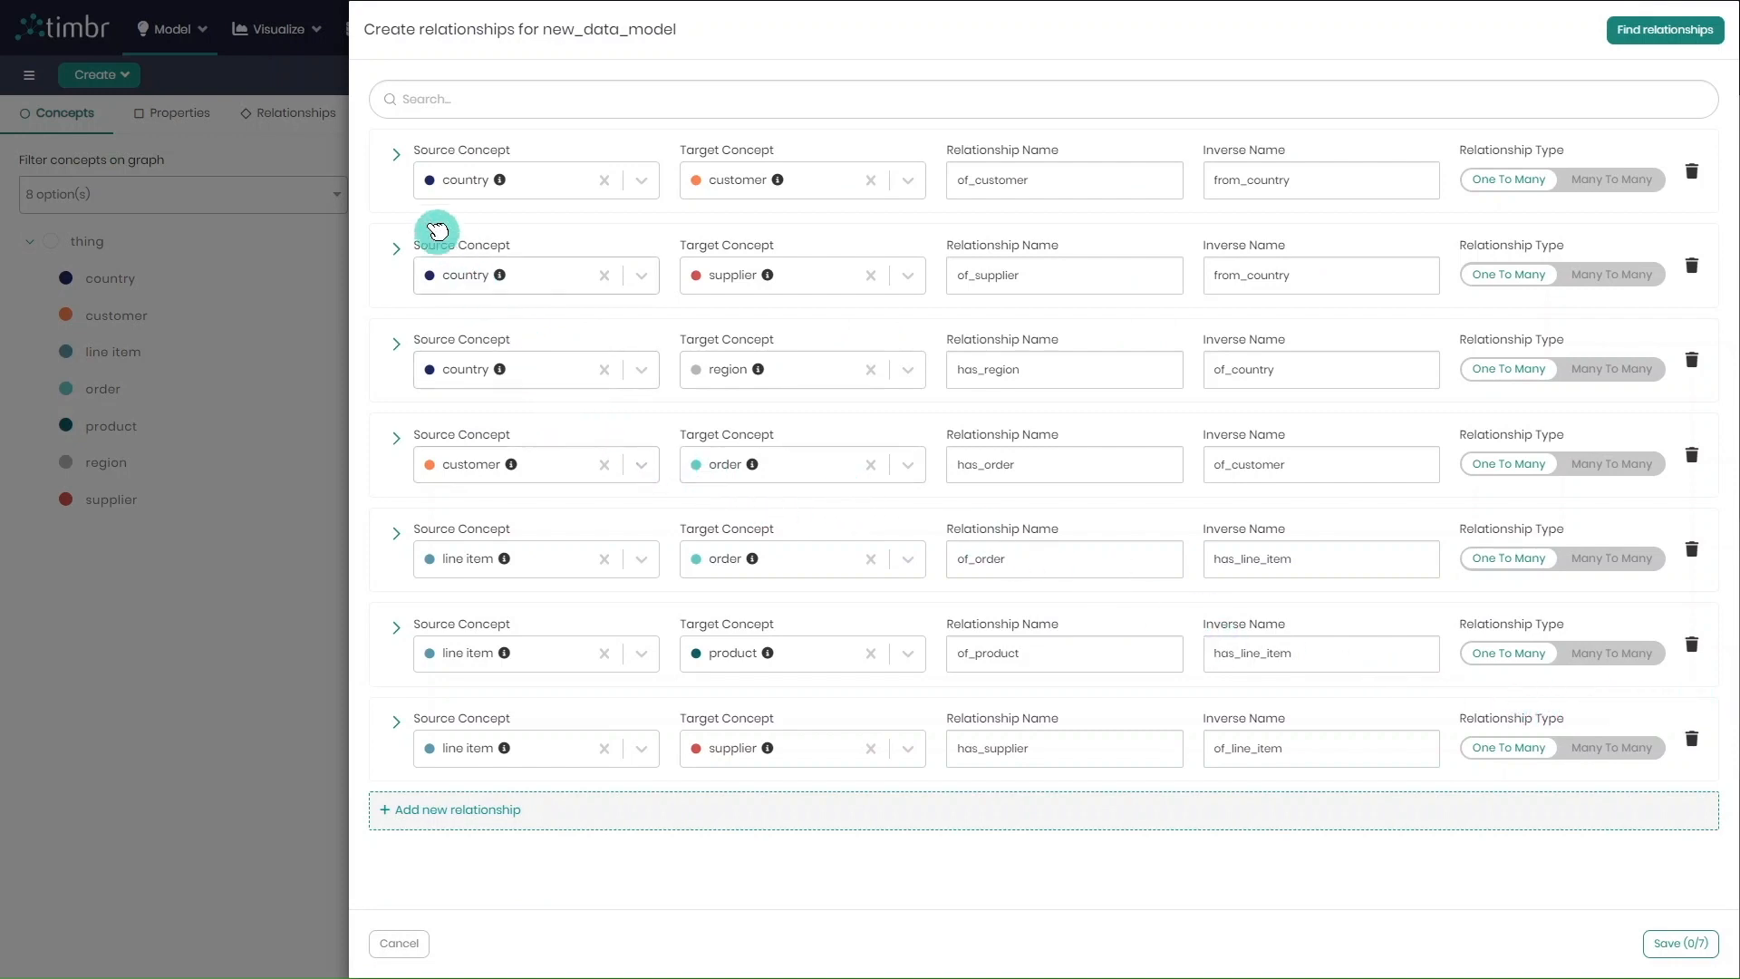
Check the property matching of the country-to-customer relationship and save all seven relationships of new_data_model
{"action": "left_click", "coordinate": [396, 155]}
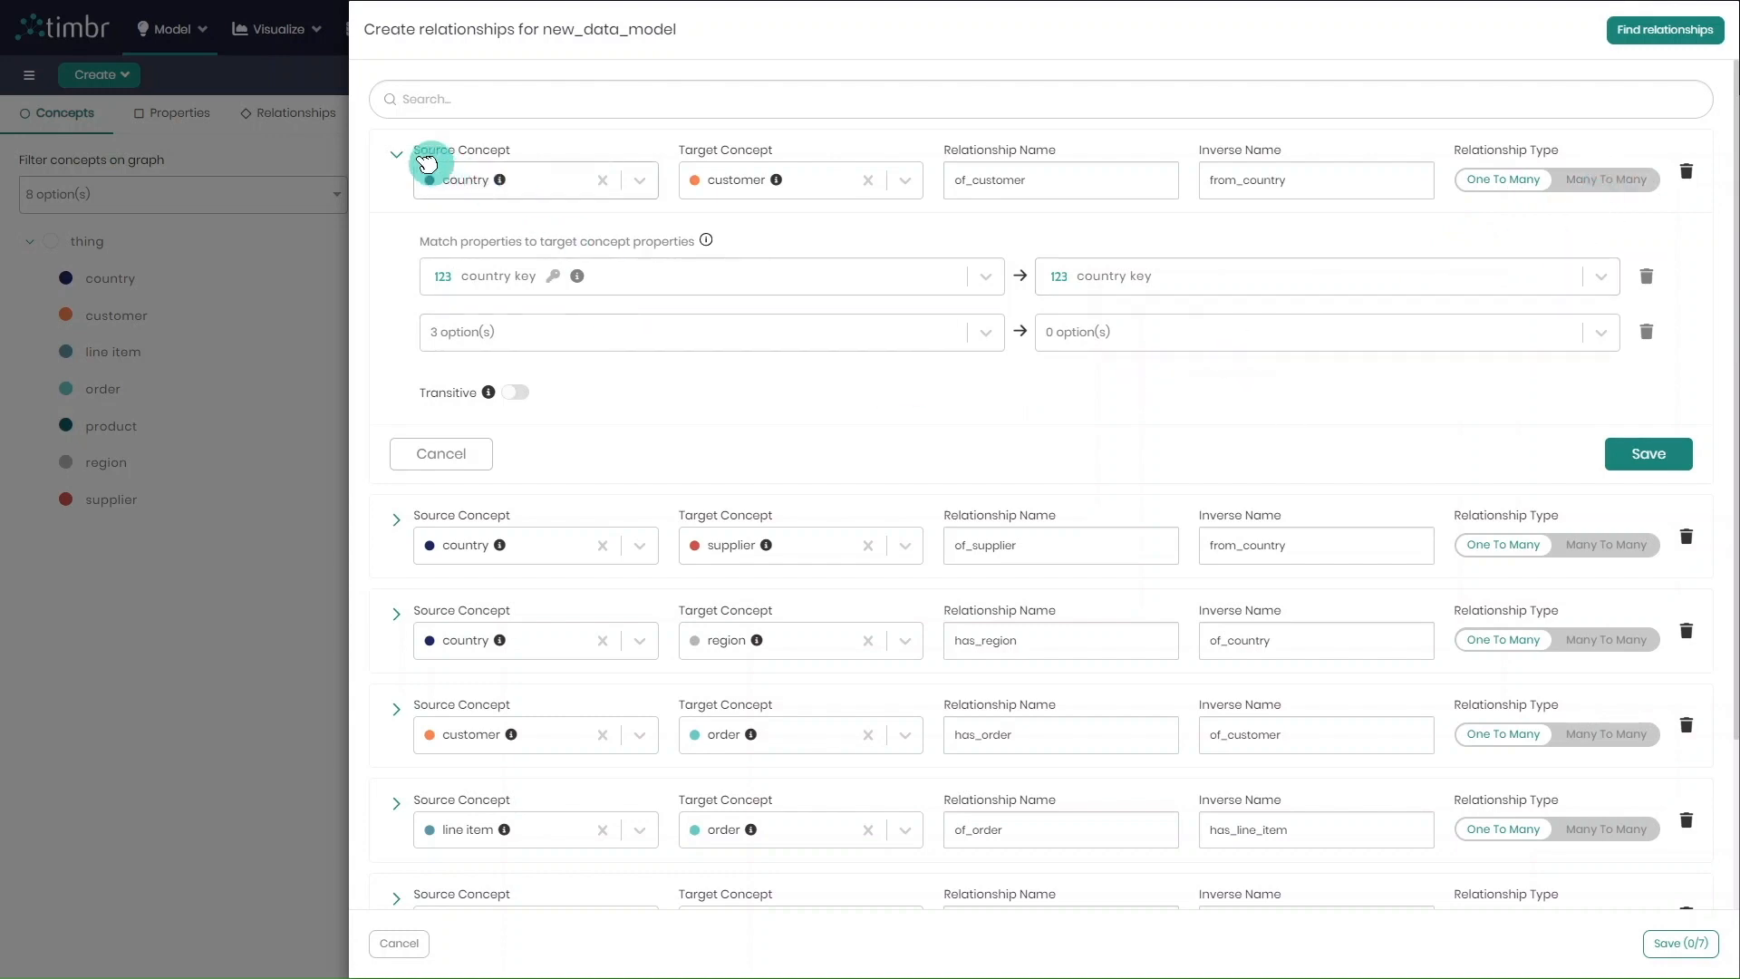
{"action": "left_click", "coordinate": [396, 154]}
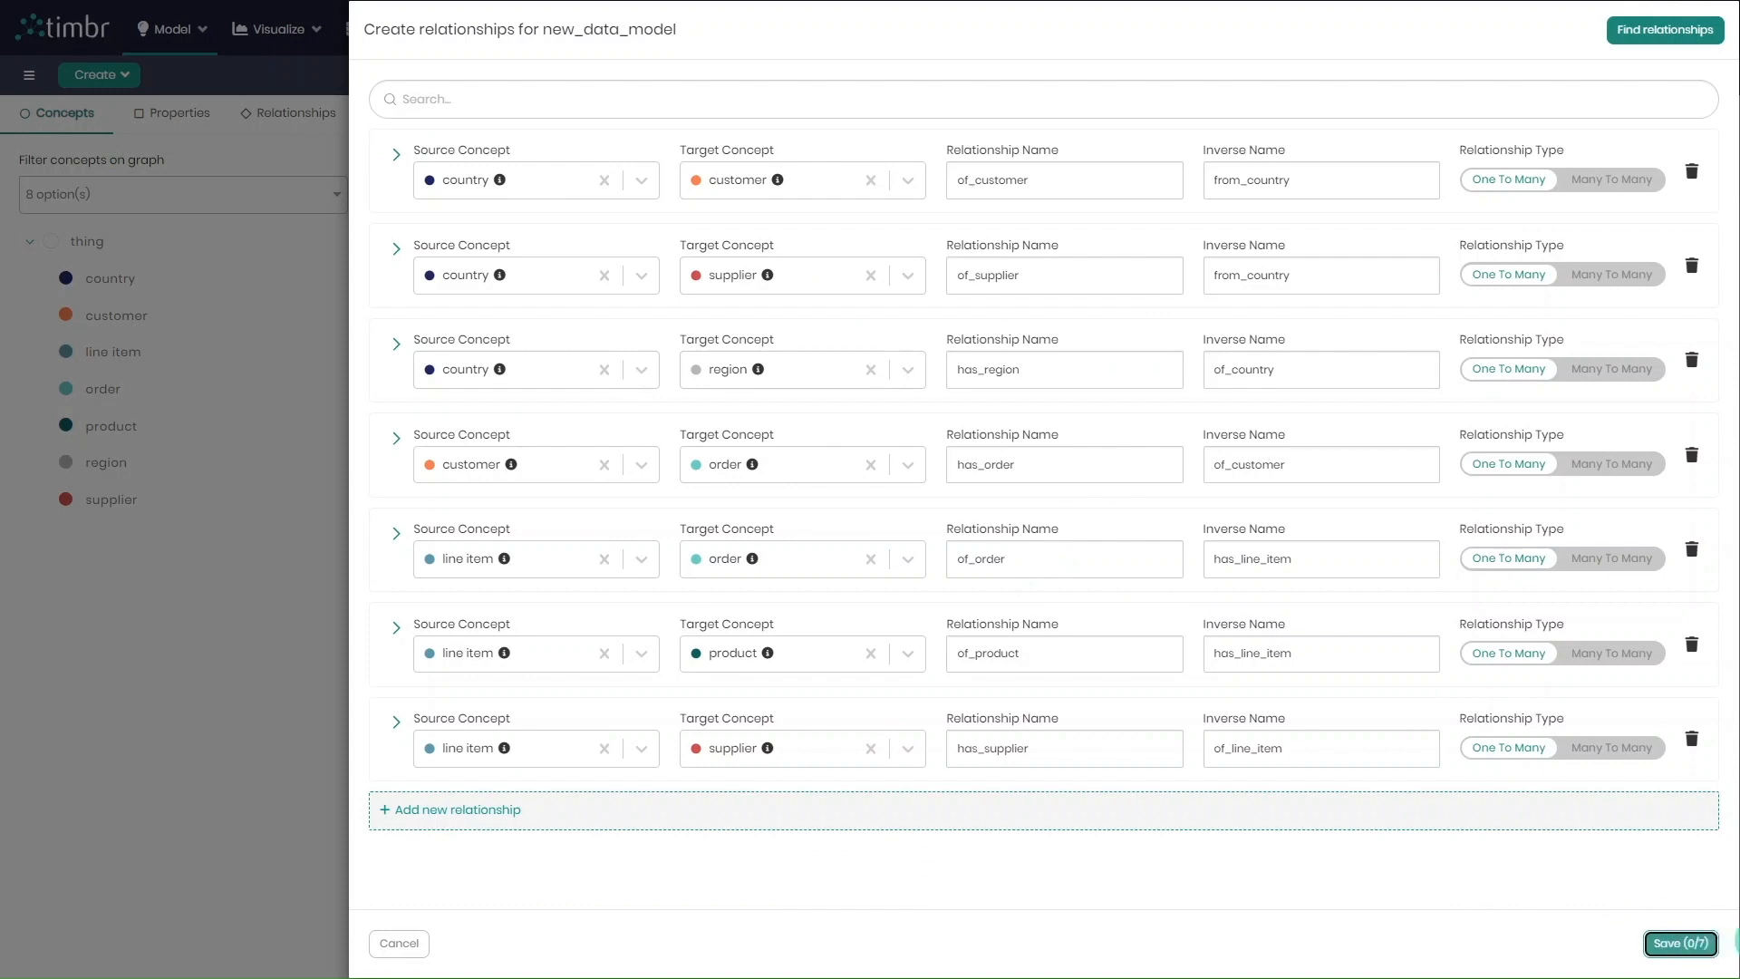
{"action": "left_click", "coordinate": [1681, 944]}
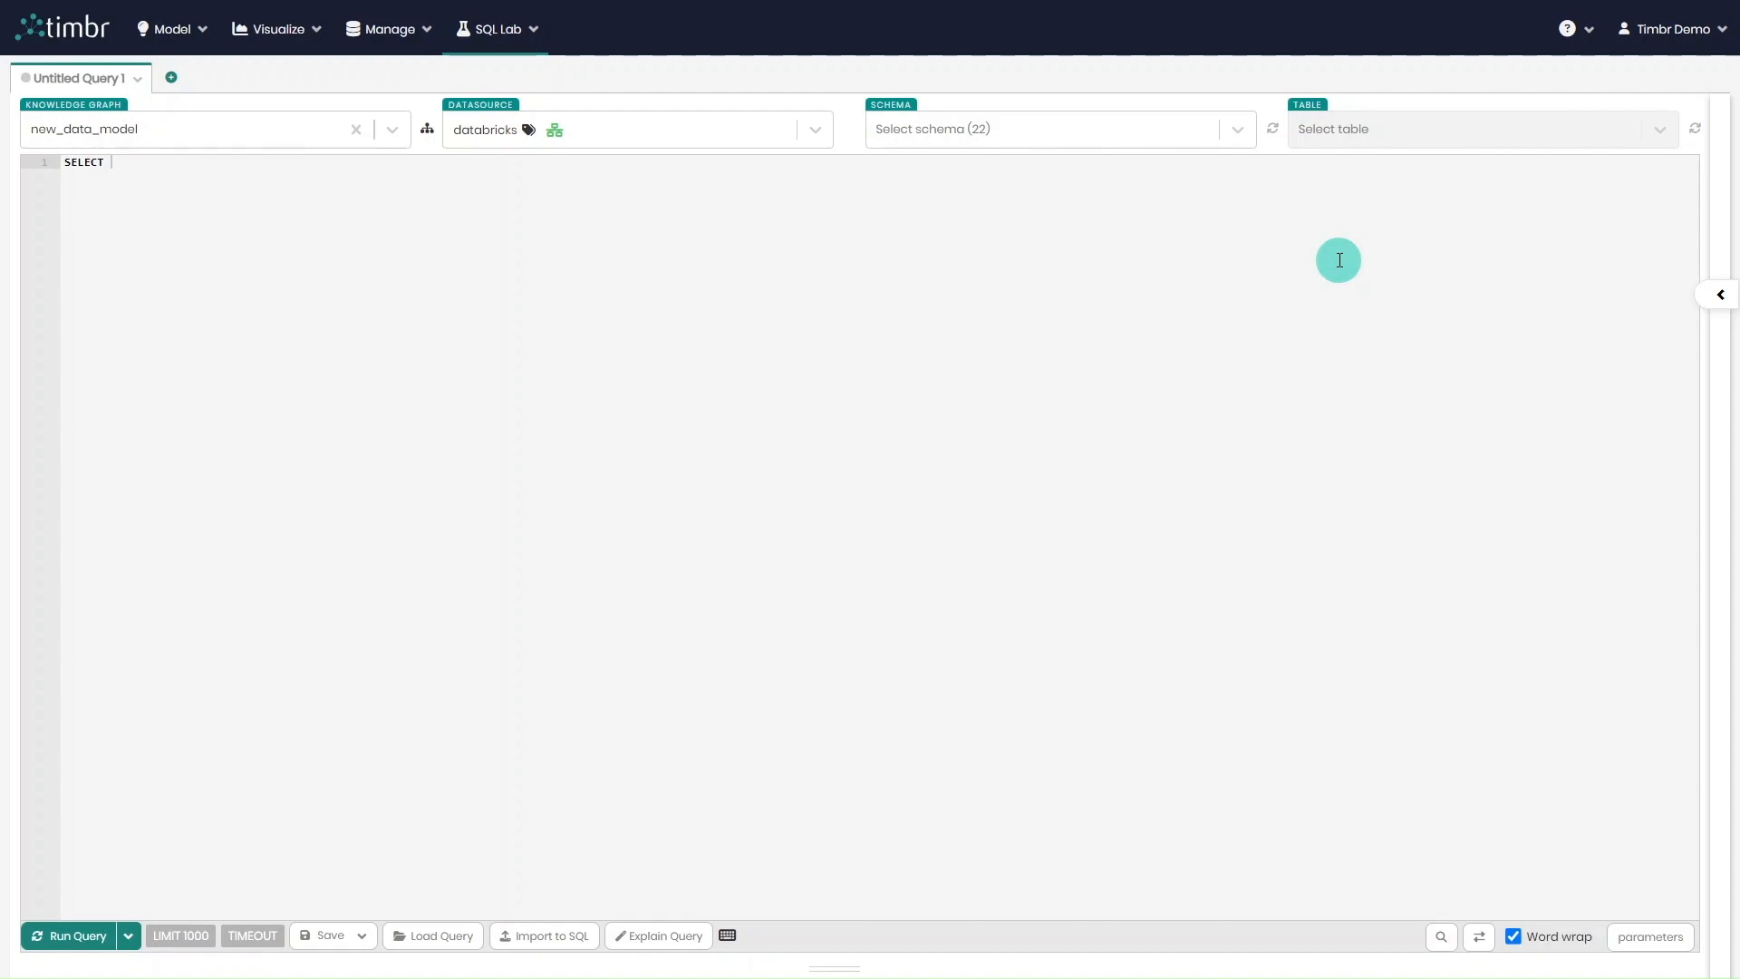
Select the dtimbr schema for the new_data_model query and open the customer concept's properties and relationships
{"action": "left_click", "coordinate": [1031, 134]}
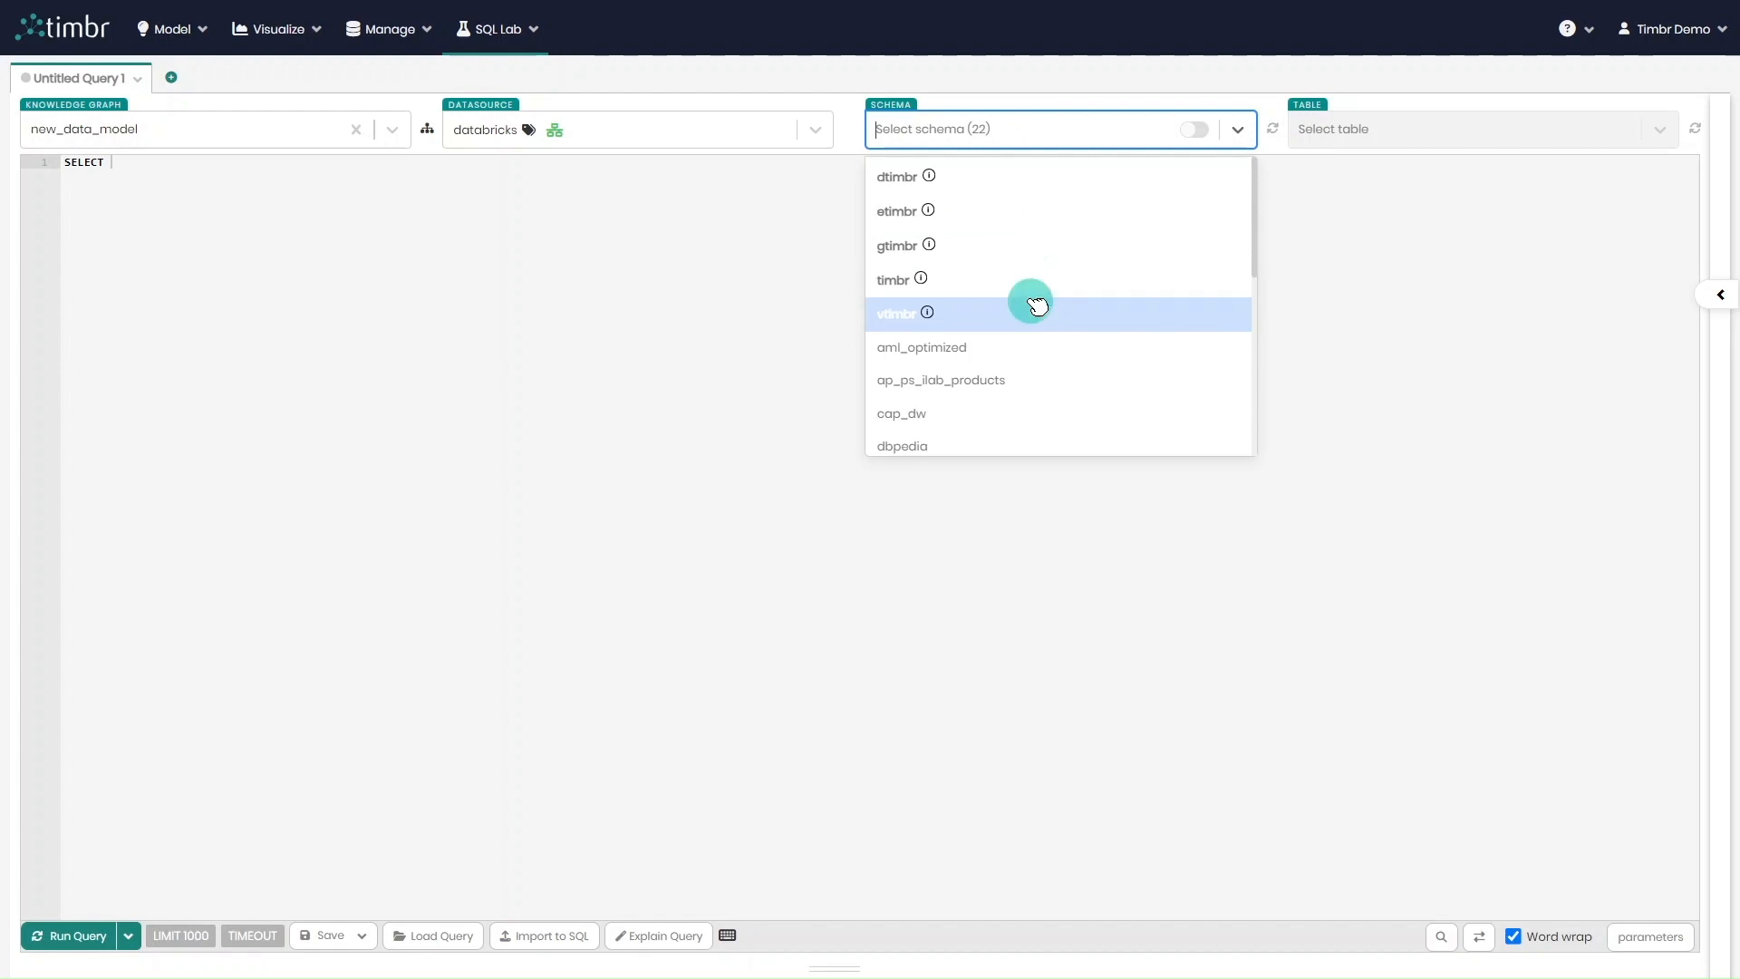
{"action": "left_click", "coordinate": [1004, 176]}
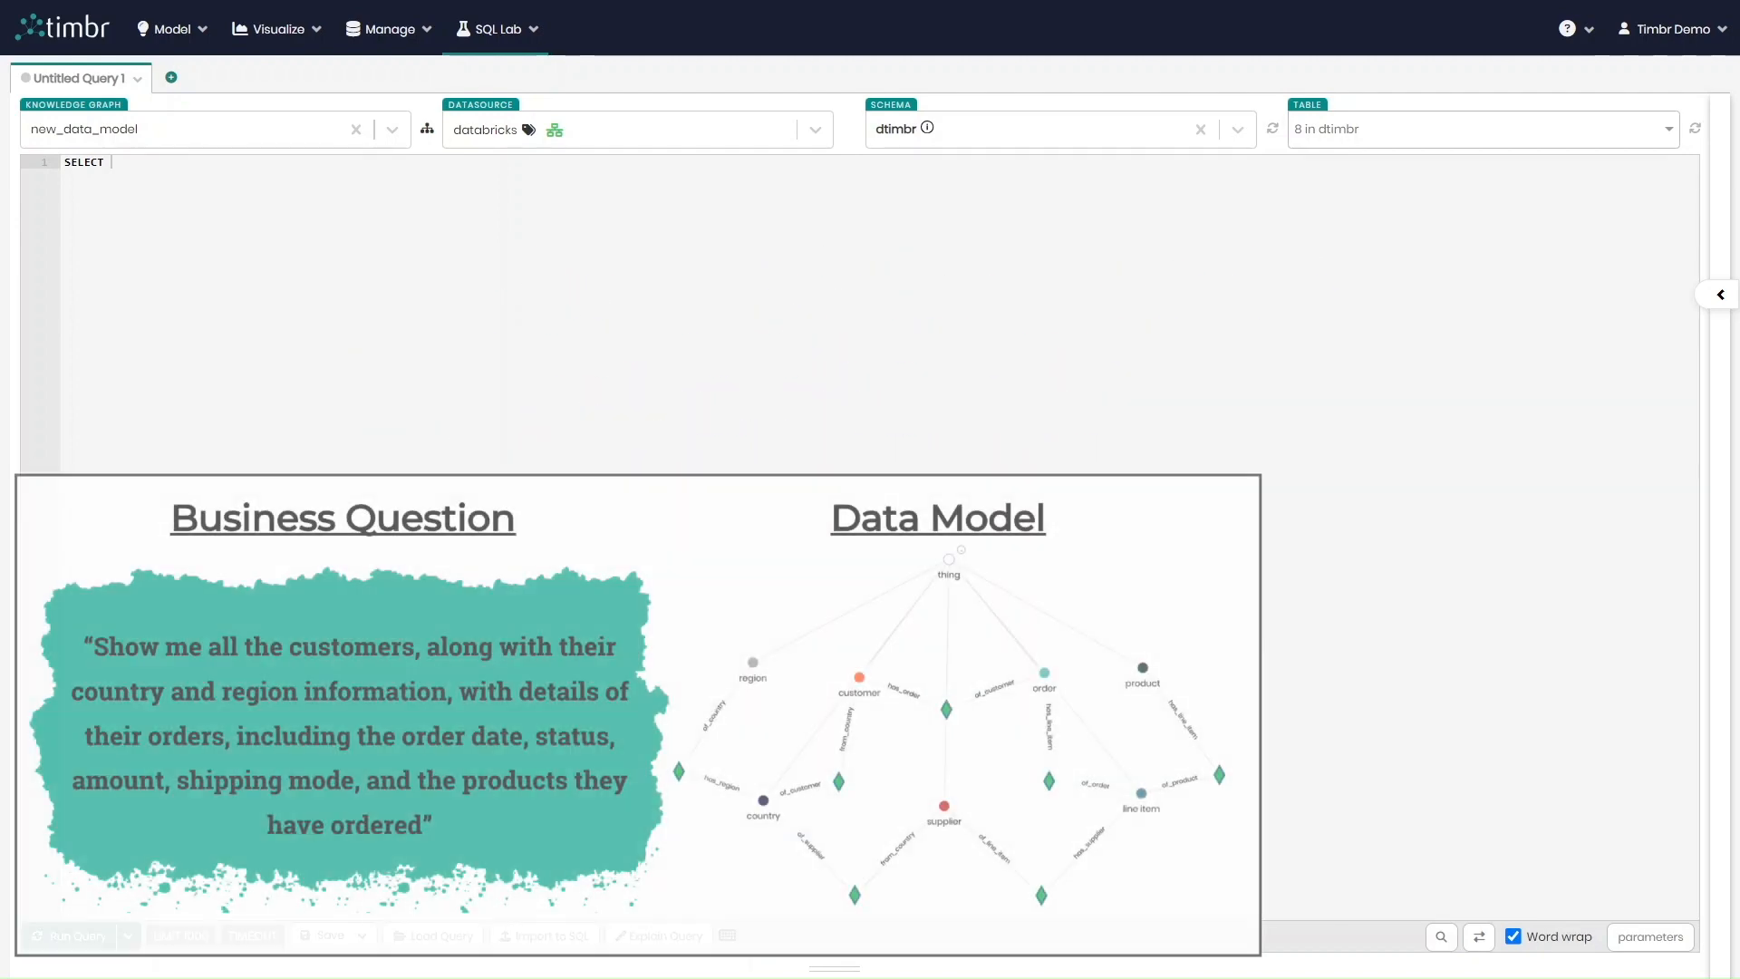
{"action": "mouse_move", "coordinate": [1720, 177]}
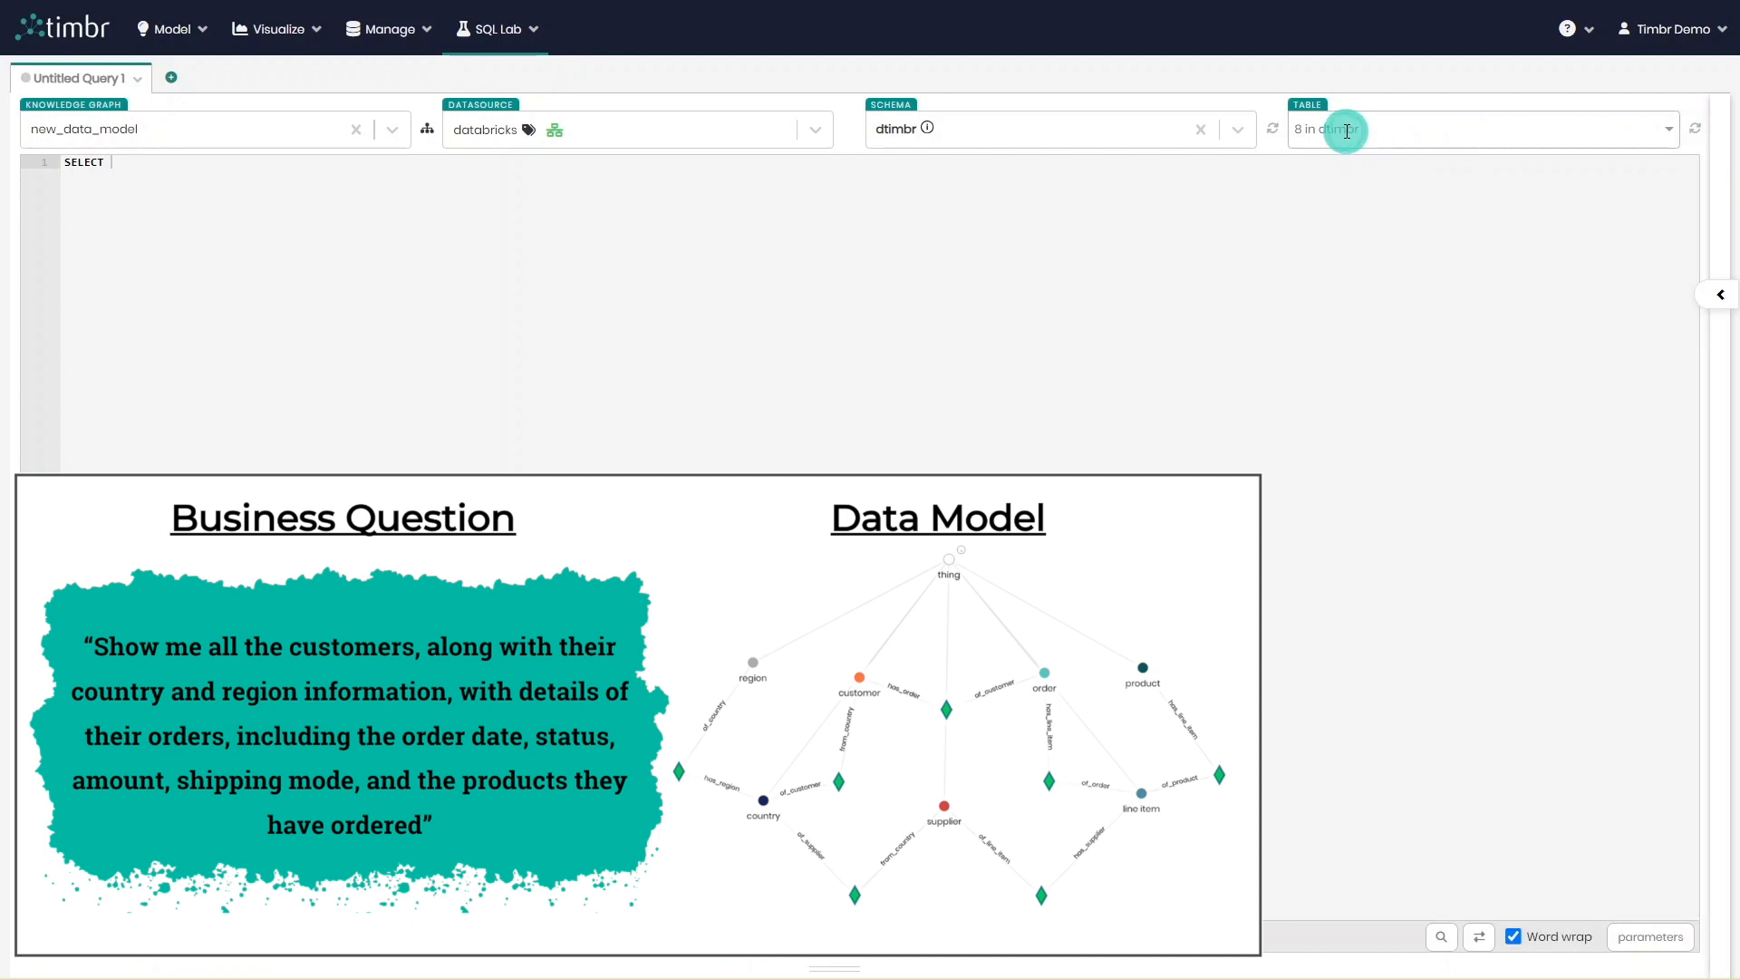
{"action": "left_click", "coordinate": [1365, 129]}
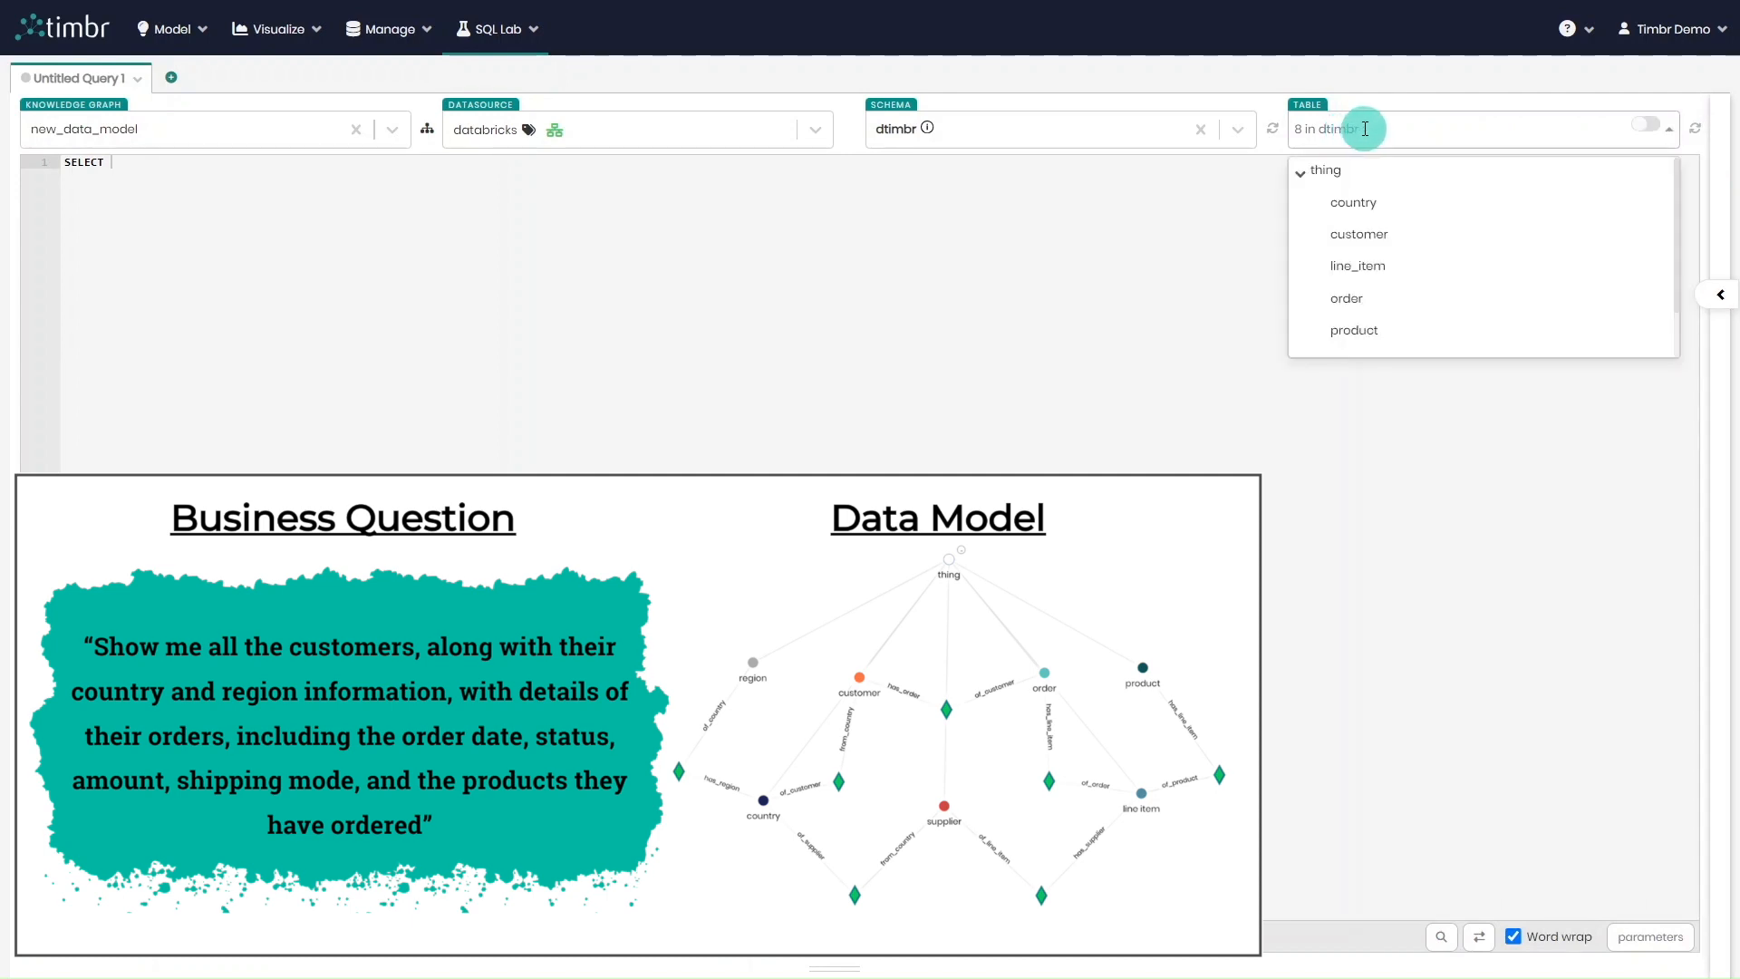
{"action": "left_click", "coordinate": [1394, 241]}
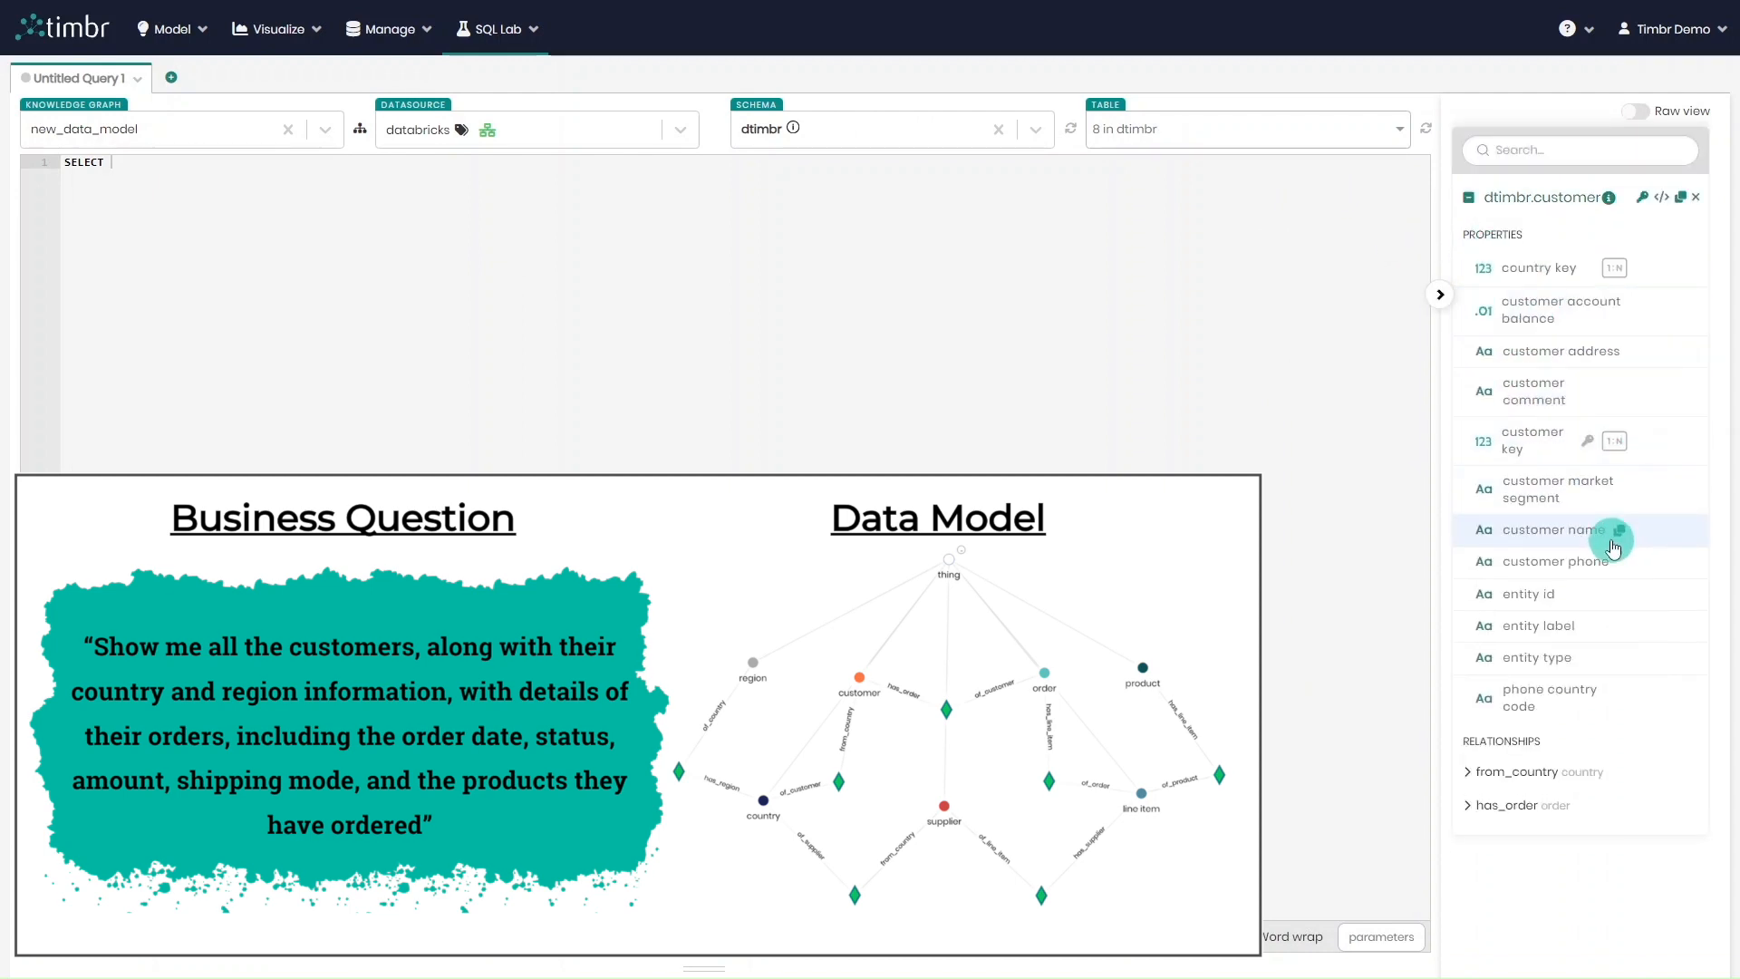
Add customer_name and the country name reached through from_country as the first two columns of the SELECT query
{"action": "left_click", "coordinate": [450, 156]}
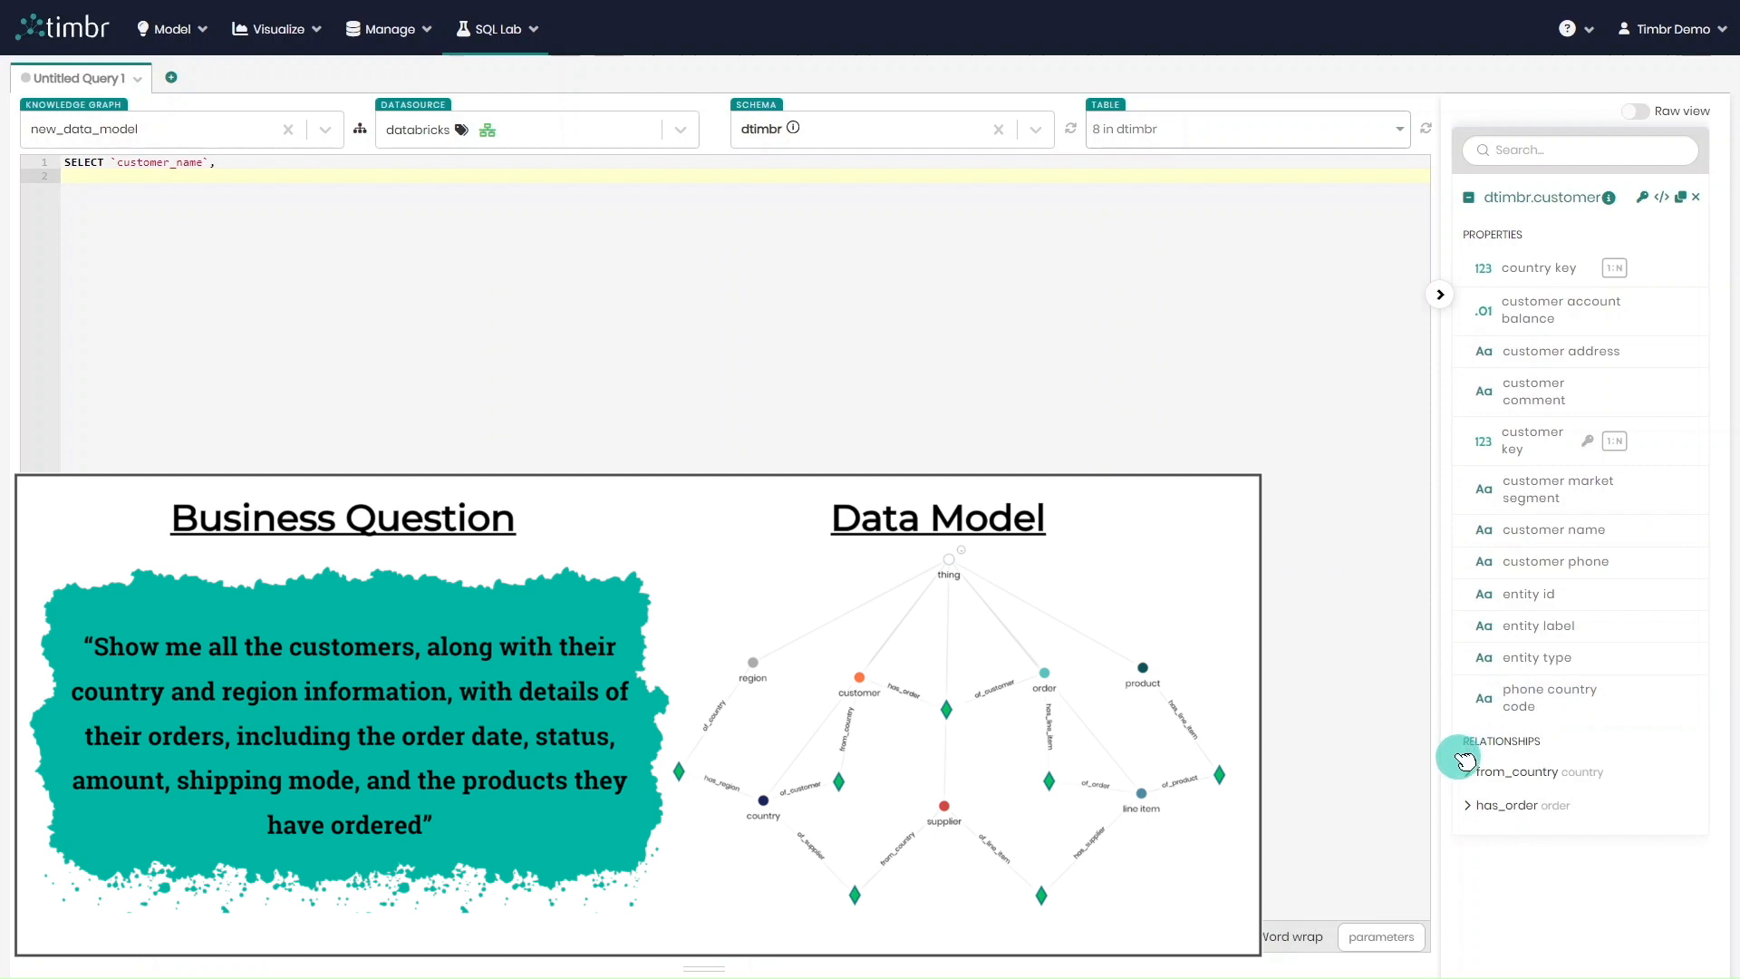
{"action": "left_click", "coordinate": [1475, 784]}
{"action": "scroll", "coordinate": [1576, 735], "scroll_direction": "down", "scroll_amount": 2}
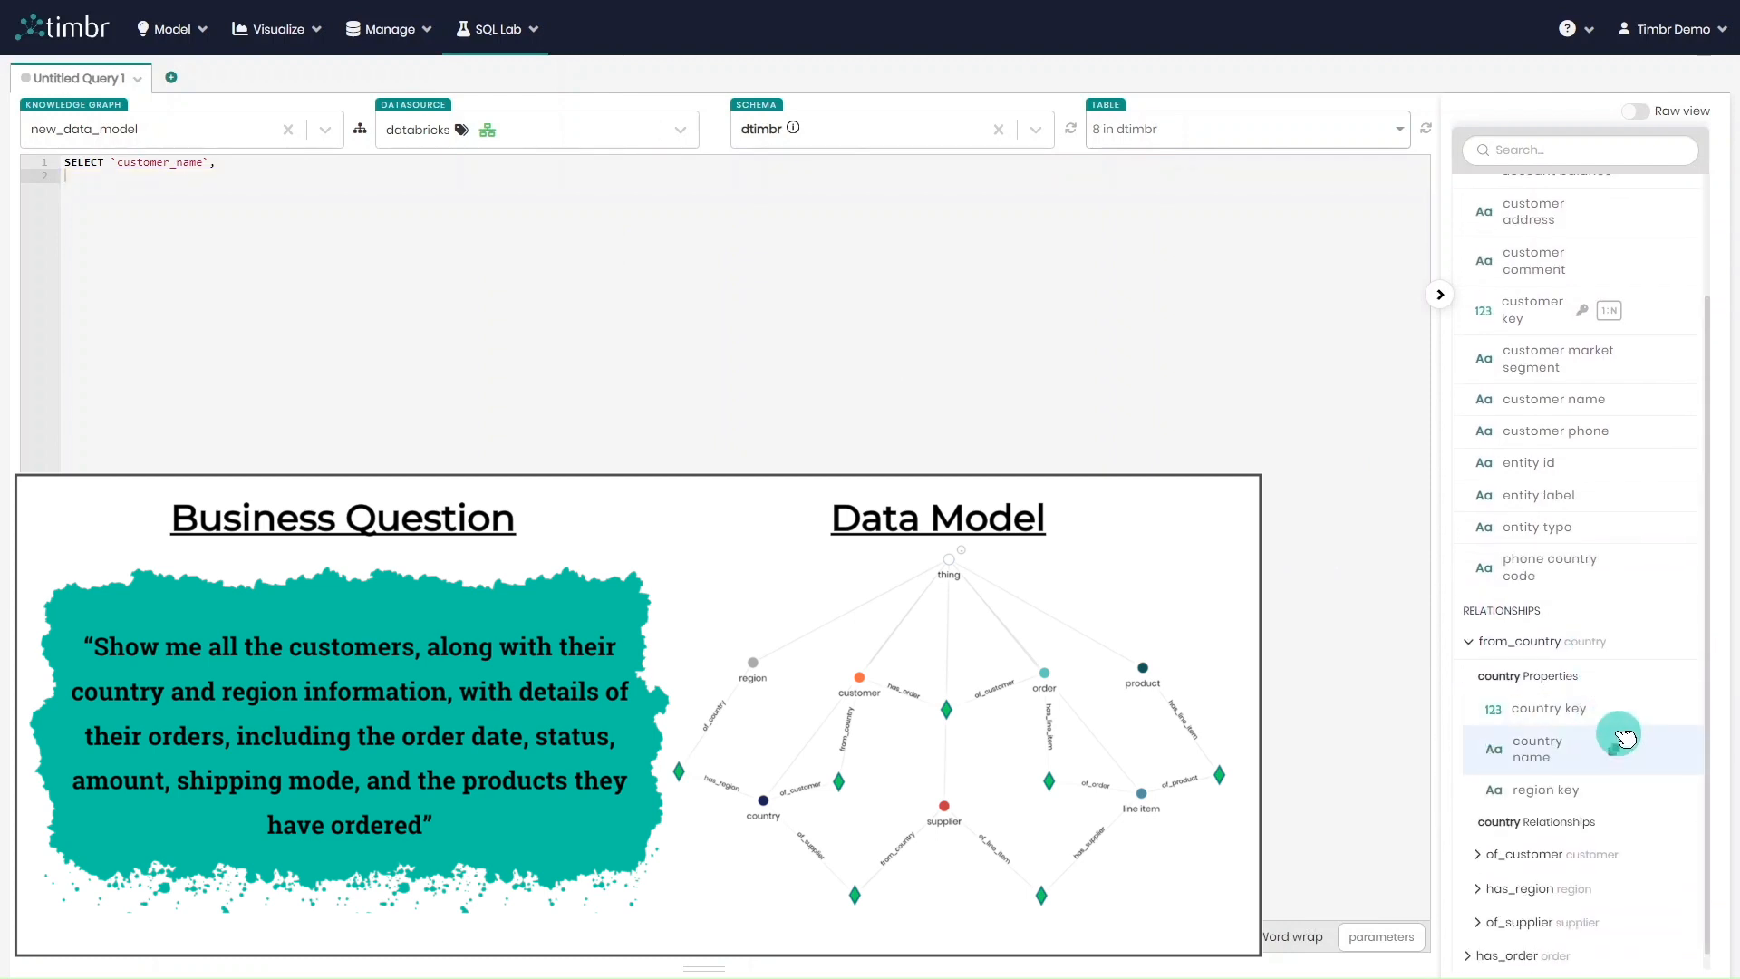
{"action": "left_click", "coordinate": [1612, 741]}
{"action": "key", "text": "ctrl+v"}
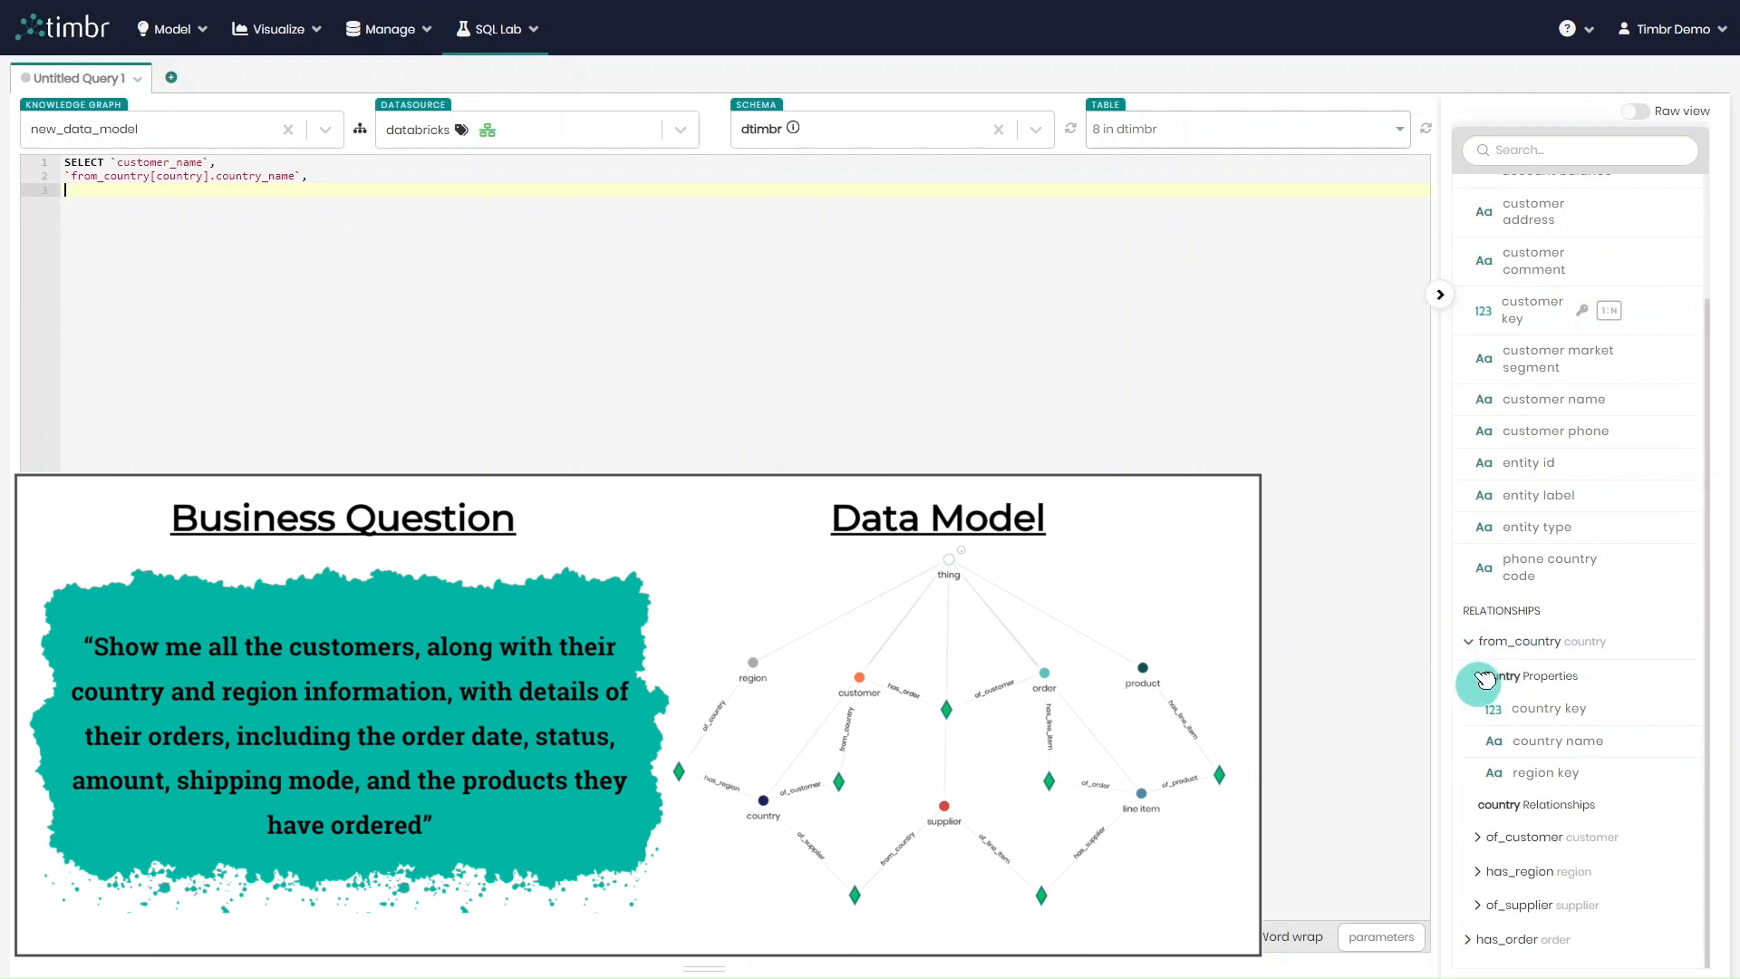
Add the region name, reached through from_country and has_region, as the third column of the query
{"action": "left_click", "coordinate": [1481, 875]}
{"action": "scroll", "coordinate": [1622, 784], "scroll_direction": "down", "scroll_amount": 2}
{"action": "left_click", "coordinate": [1600, 774]}
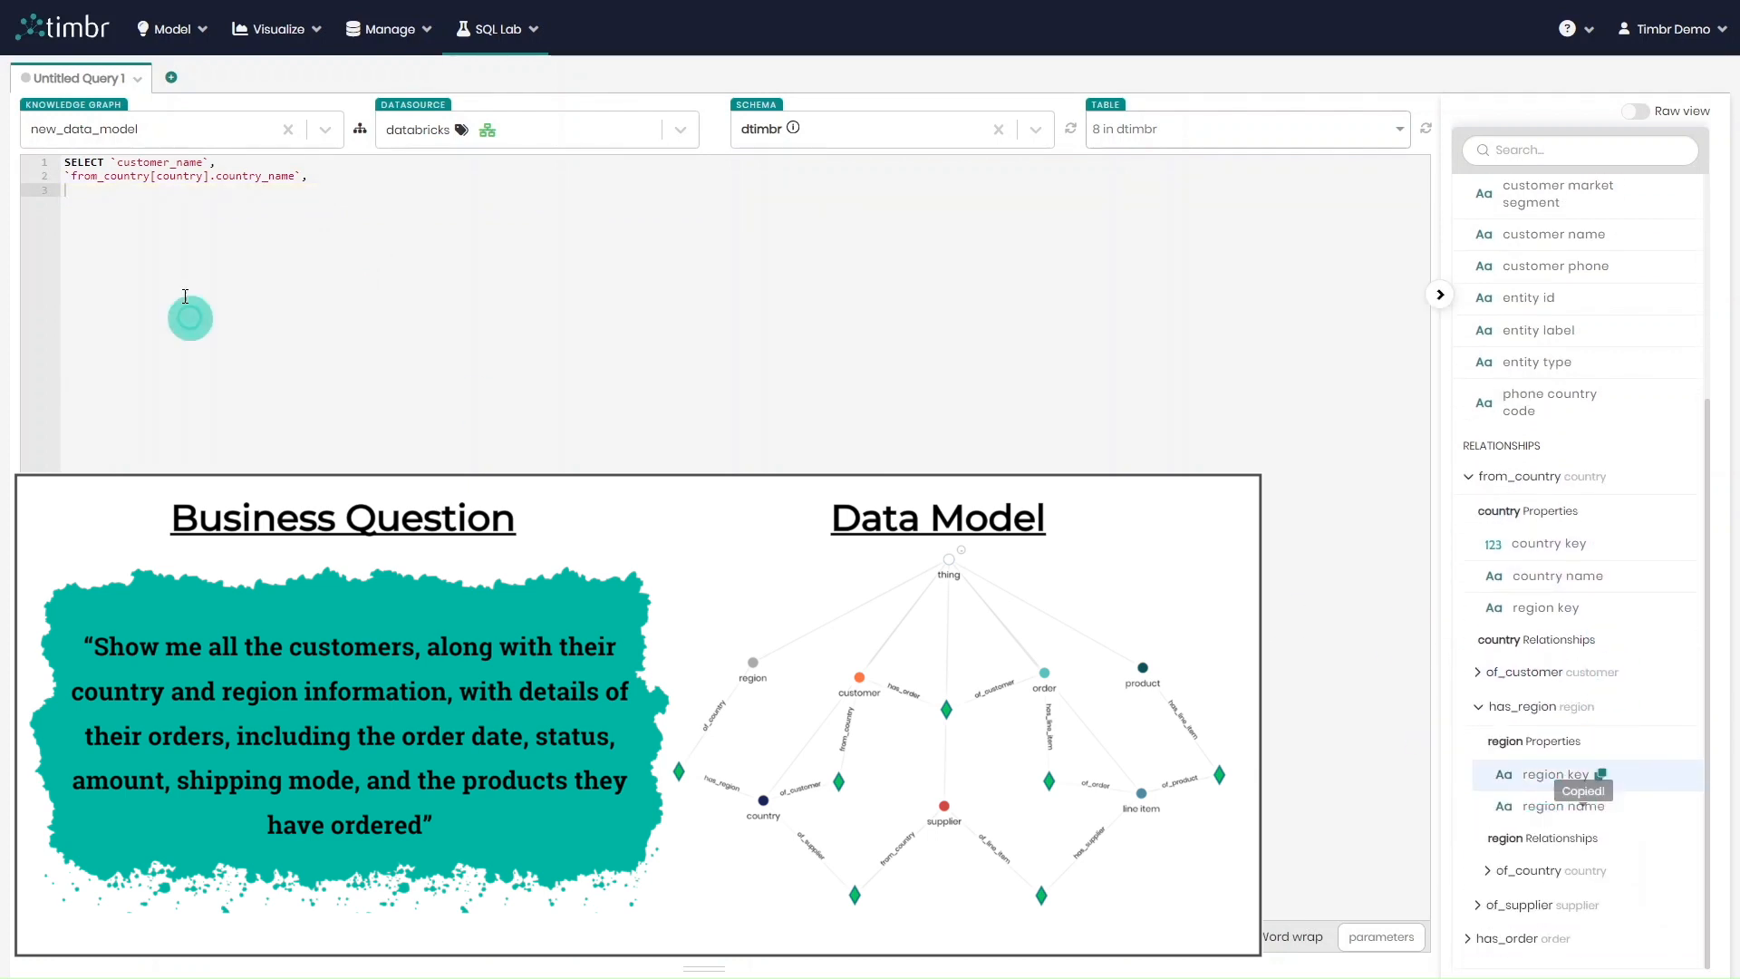
{"action": "left_click", "coordinate": [192, 192]}
{"action": "key", "text": "ctrl+v"}
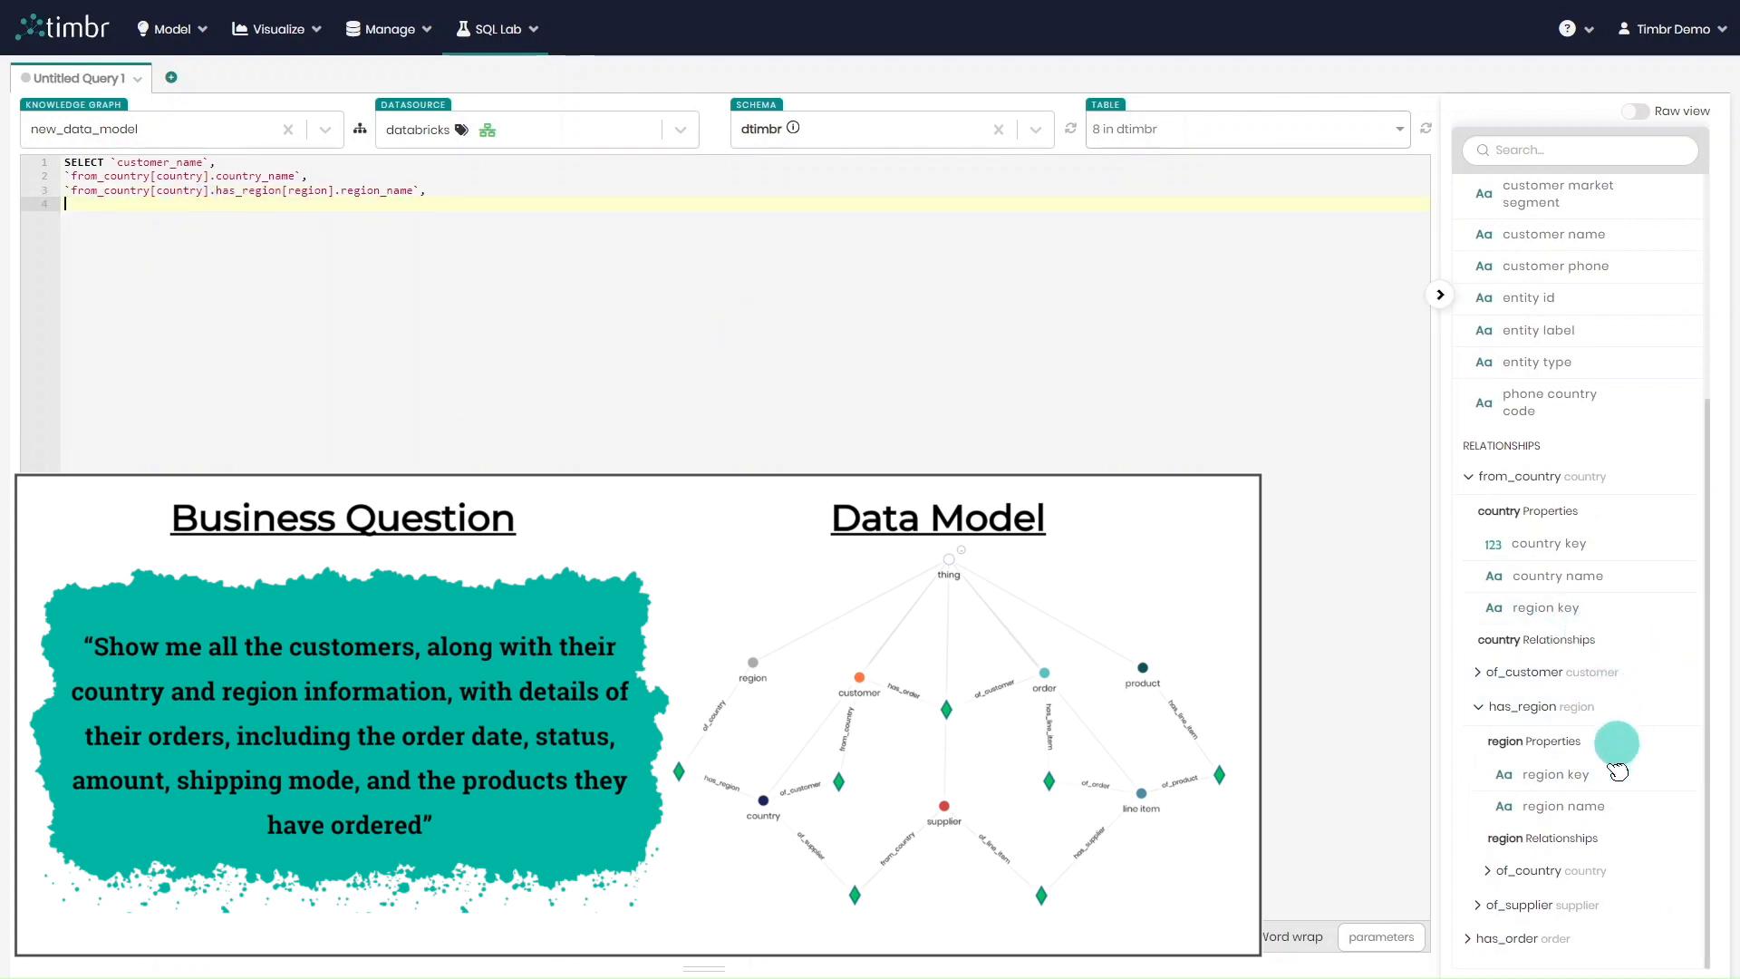
Add the order date from the customer's has_order relationship as the query's next column
{"action": "left_click", "coordinate": [1486, 938]}
{"action": "scroll", "coordinate": [1595, 796], "scroll_direction": "down", "scroll_amount": 4}
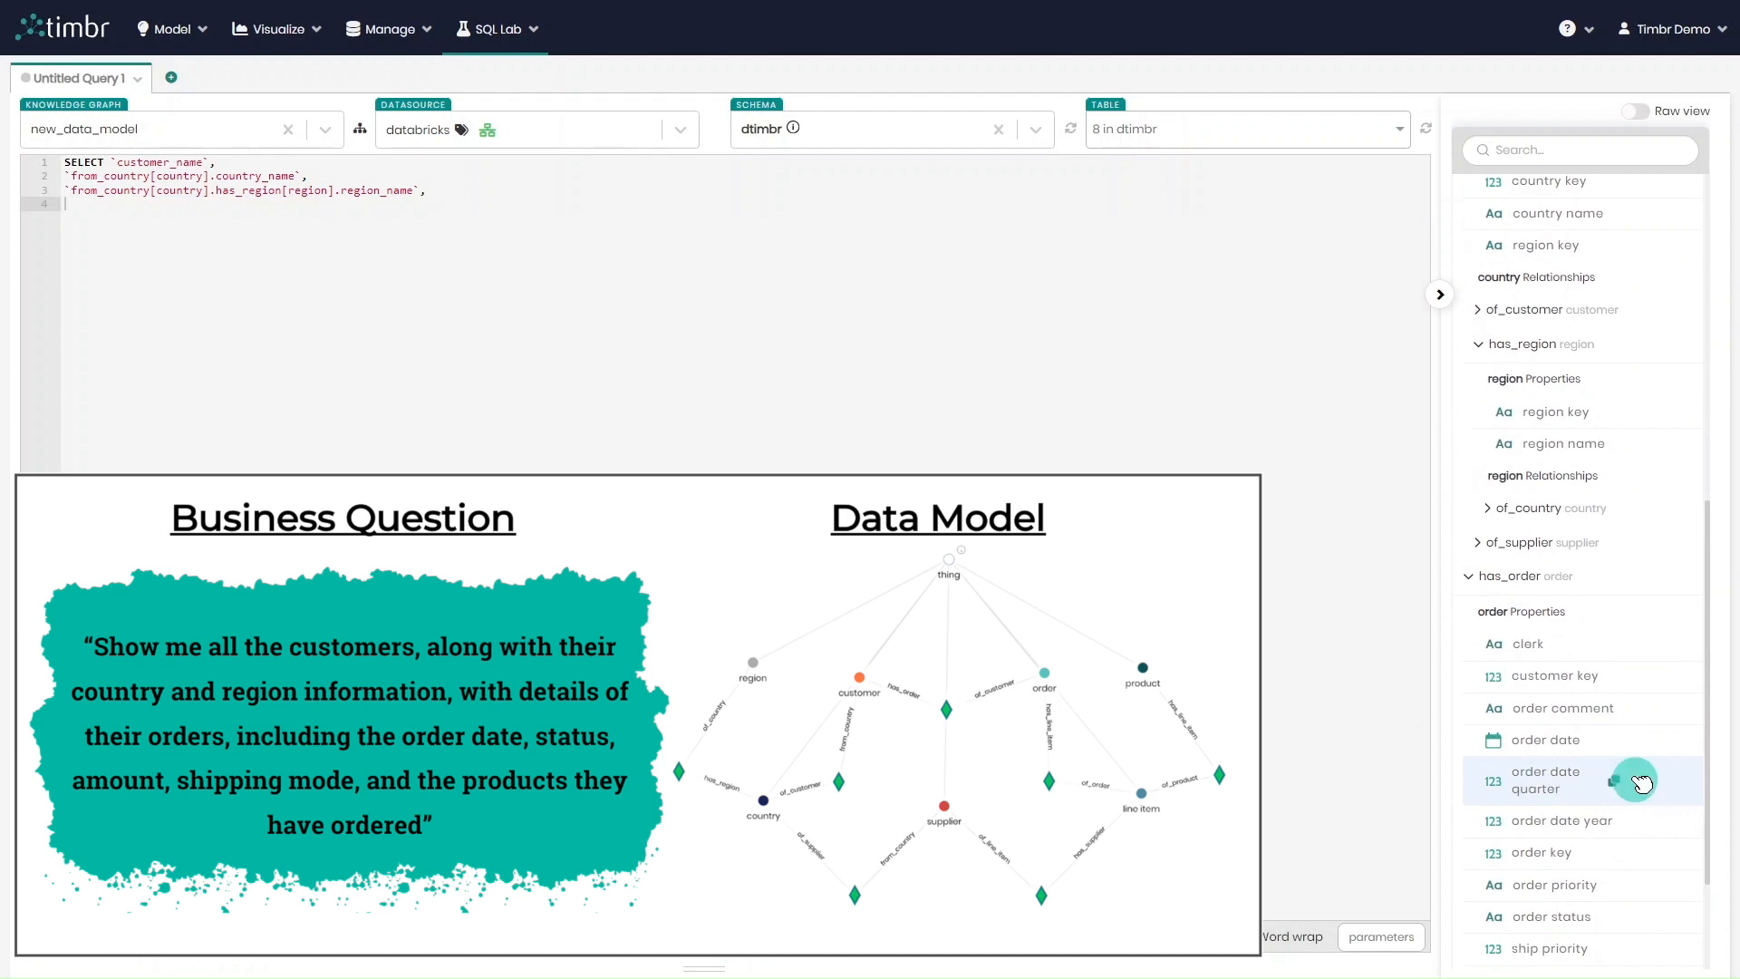
{"action": "scroll", "coordinate": [1636, 766], "scroll_direction": "down", "scroll_amount": 2}
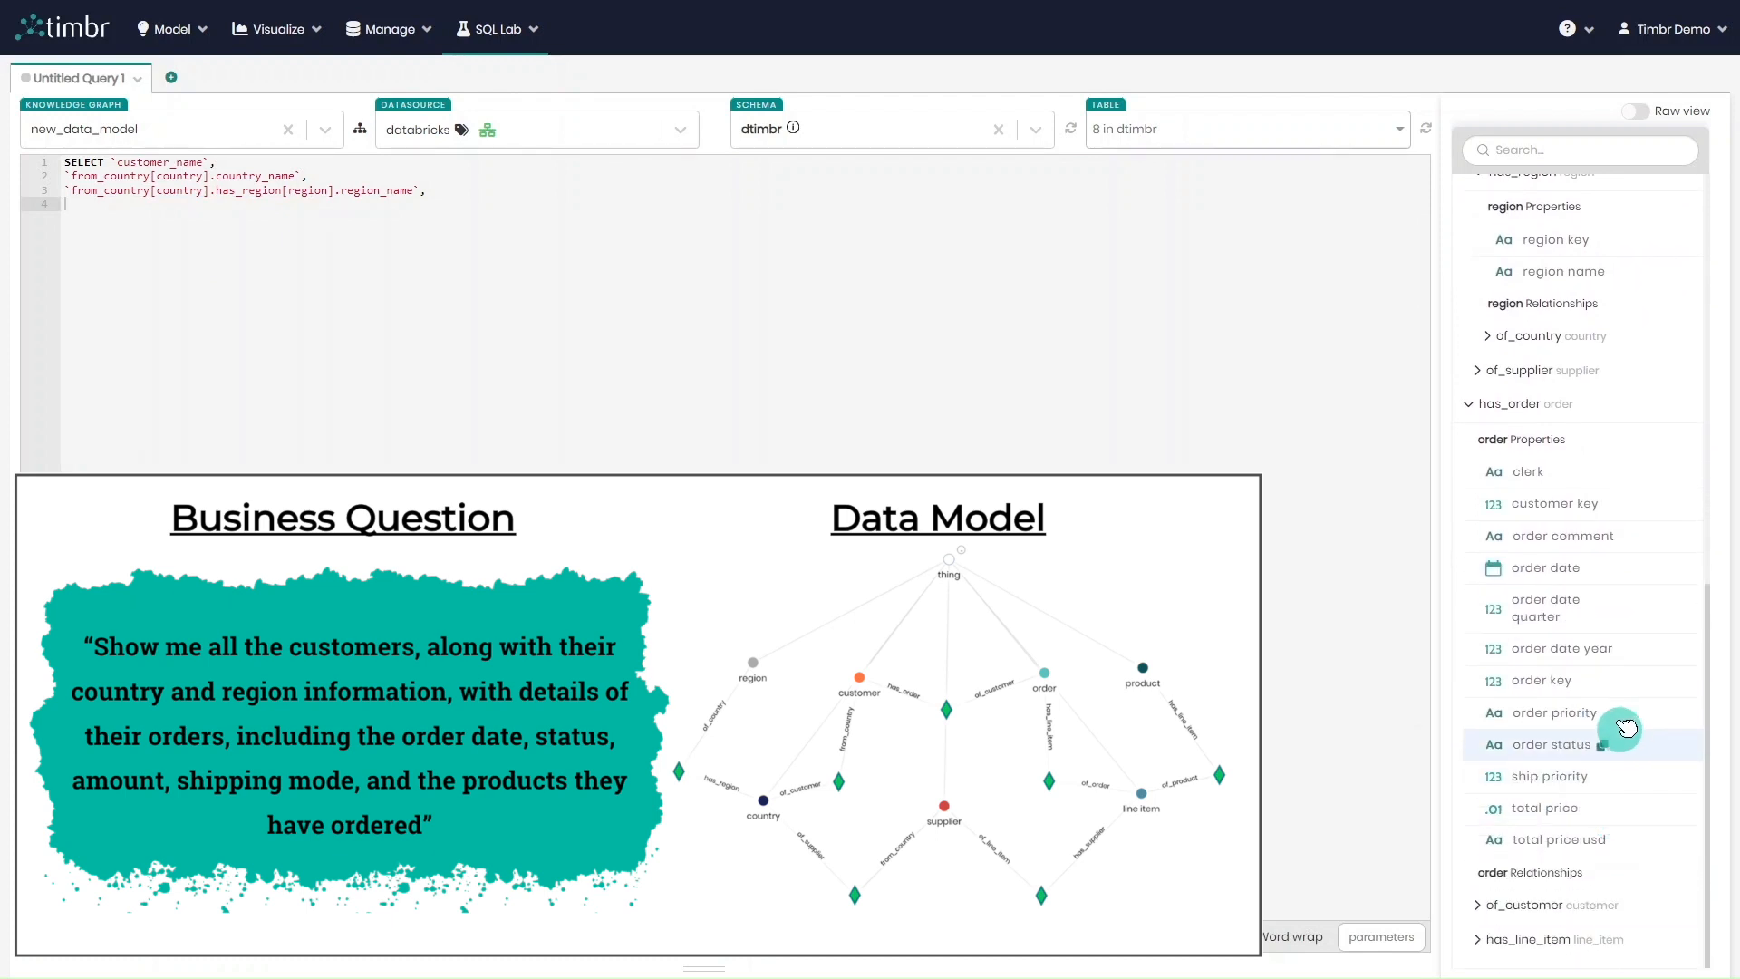
{"action": "left_click", "coordinate": [1592, 569]}
{"action": "left_click", "coordinate": [403, 205]}
{"action": "key", "text": "ctrl+v"}
{"action": "key", "text": "Return"}
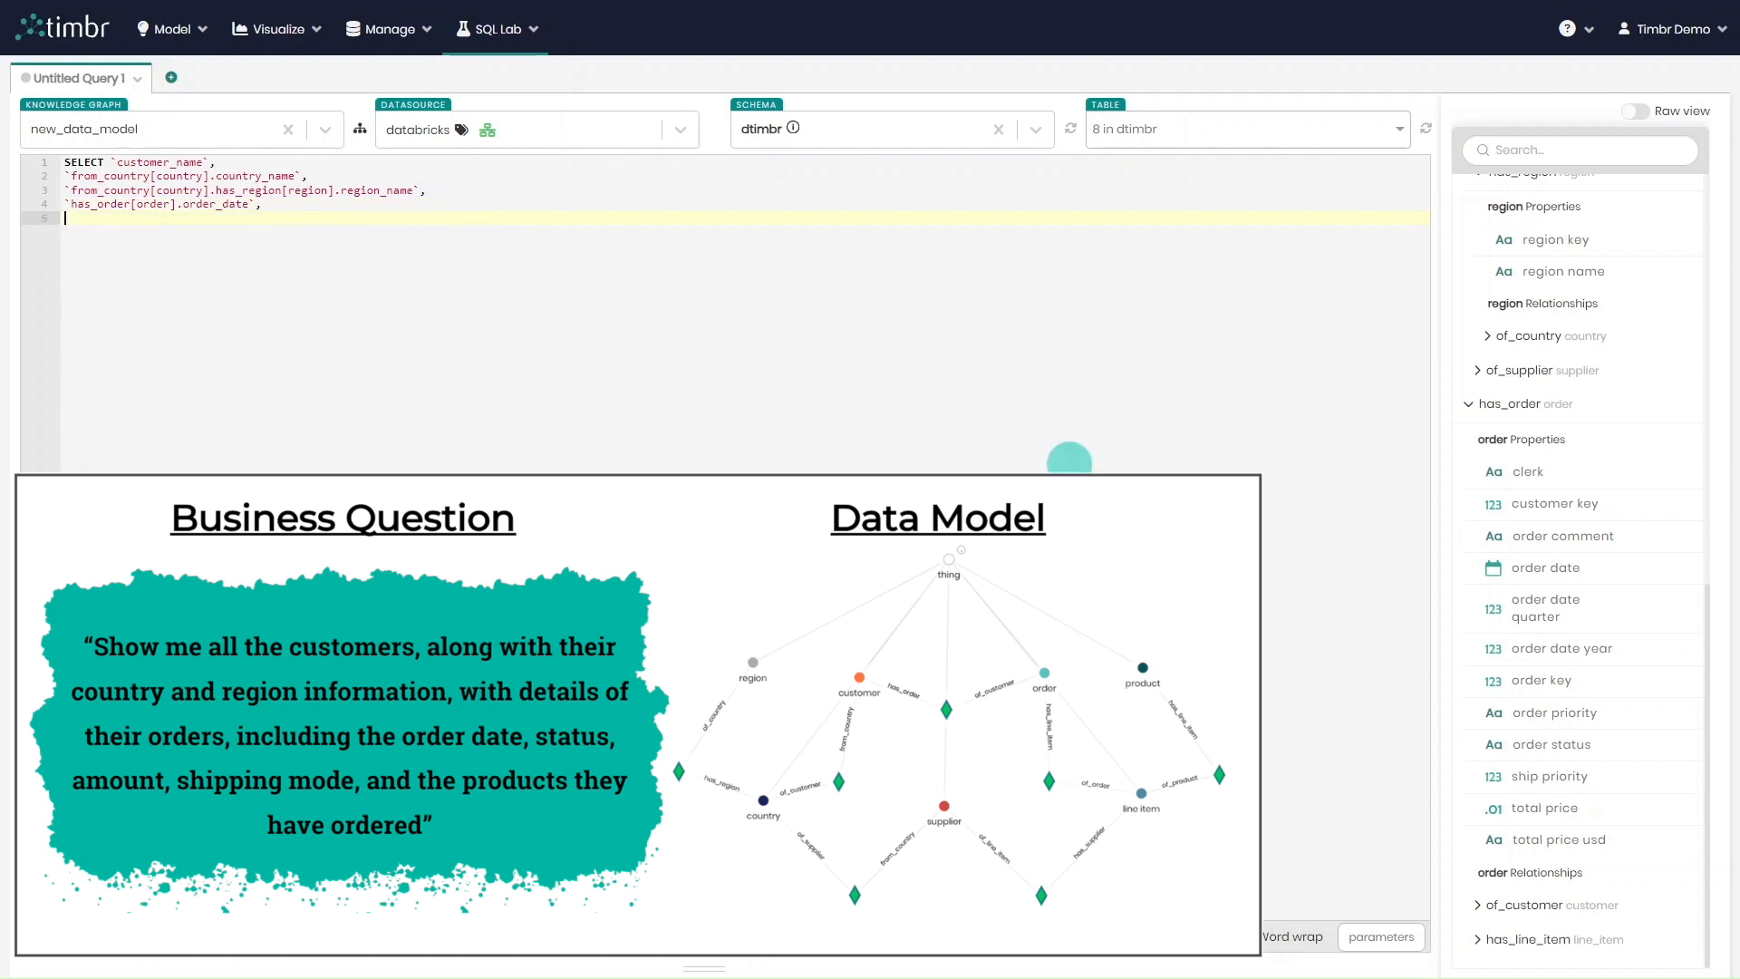
Add order status and total price usd from the has_order relationship as further query columns
{"action": "left_click", "coordinate": [1597, 745]}
{"action": "left_click", "coordinate": [277, 223]}
{"action": "key", "text": "Return"}
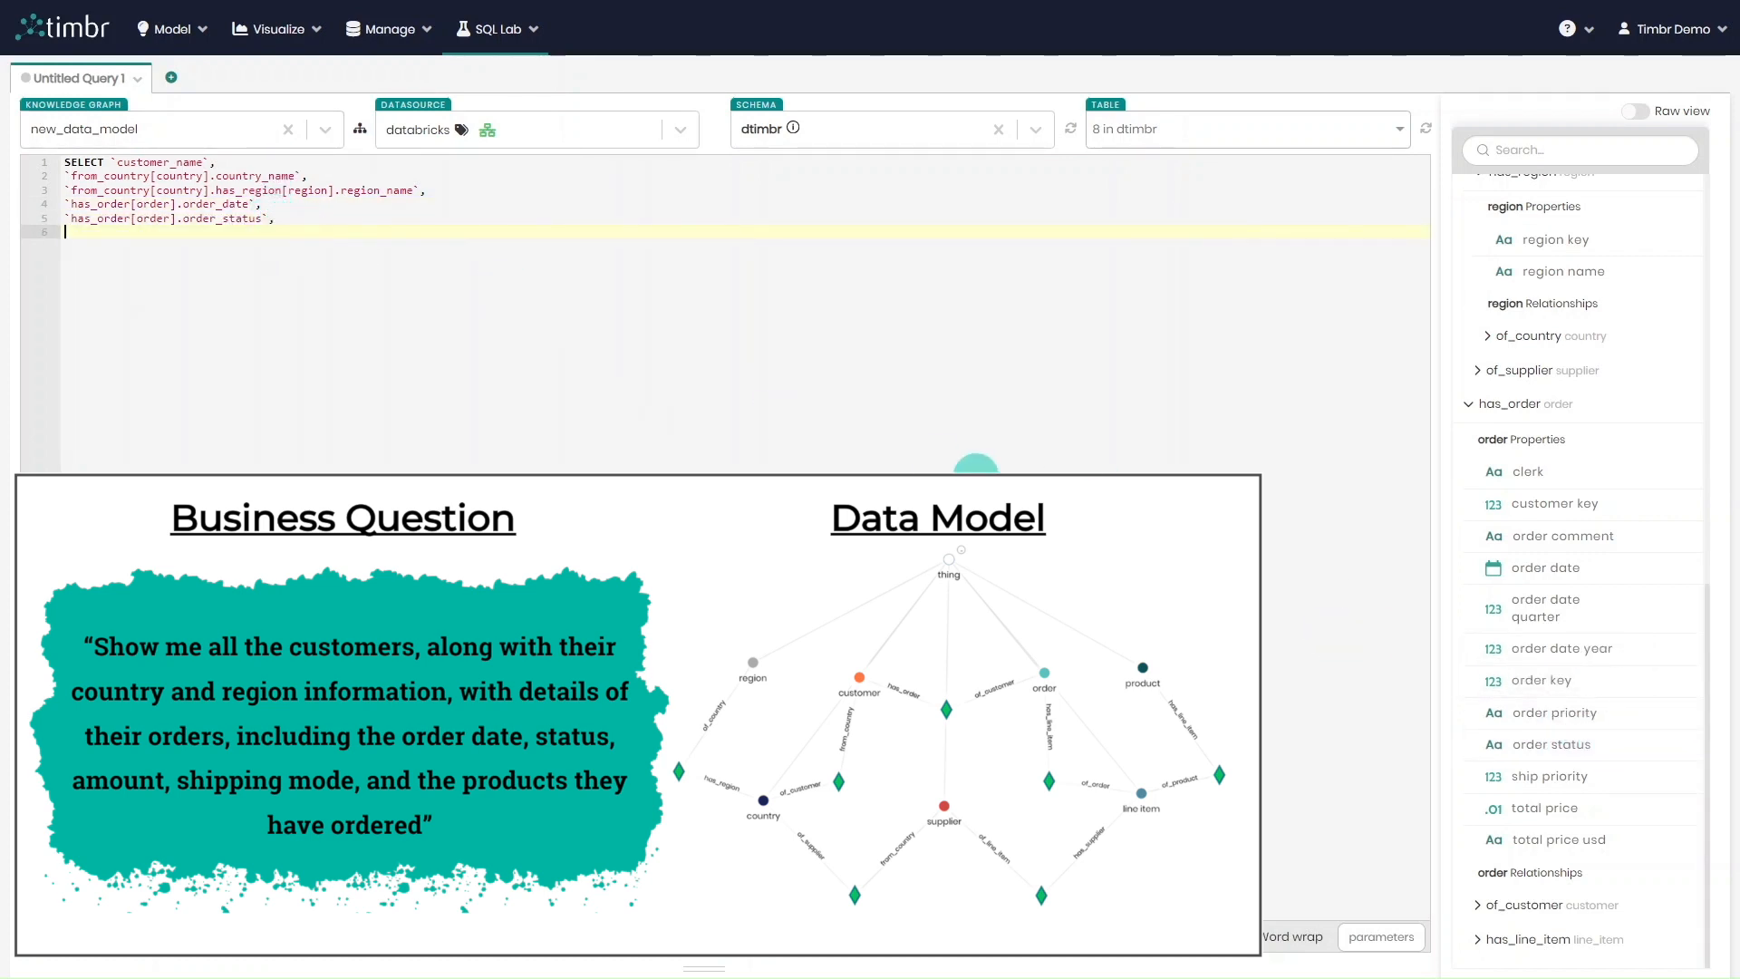
{"action": "left_click", "coordinate": [1614, 845]}
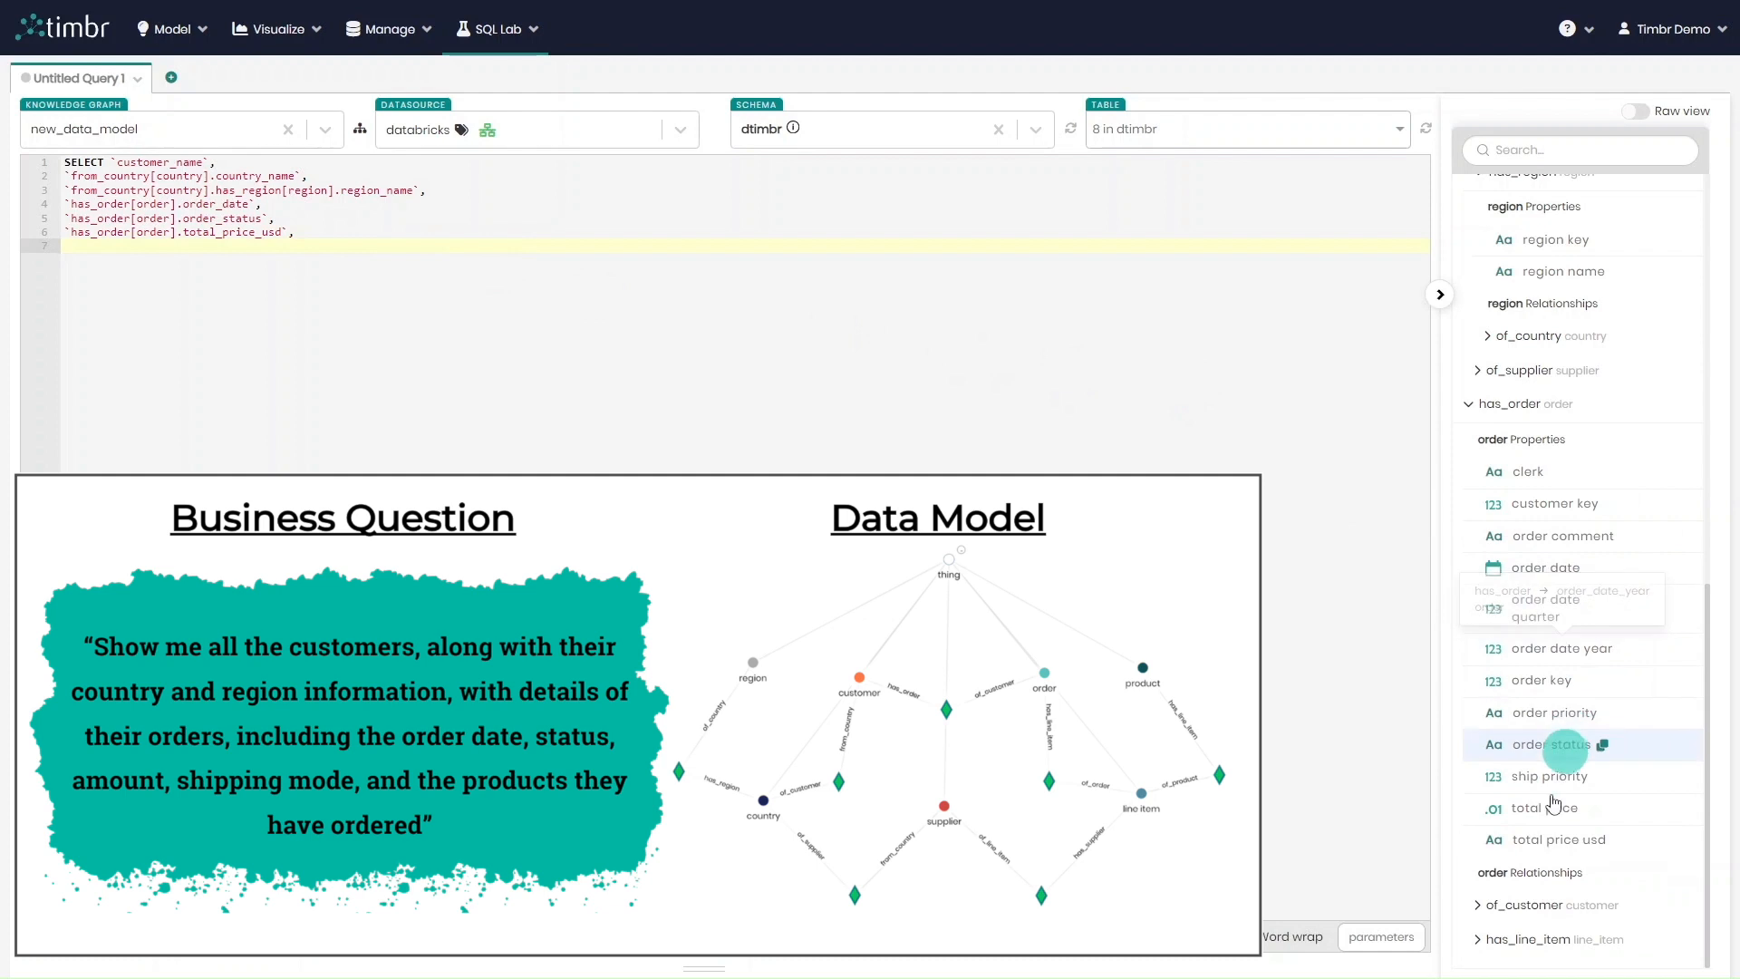
Add the line item's ship mode, reached through has_order and has_line_item, as a query column
{"action": "left_click", "coordinate": [1477, 939]}
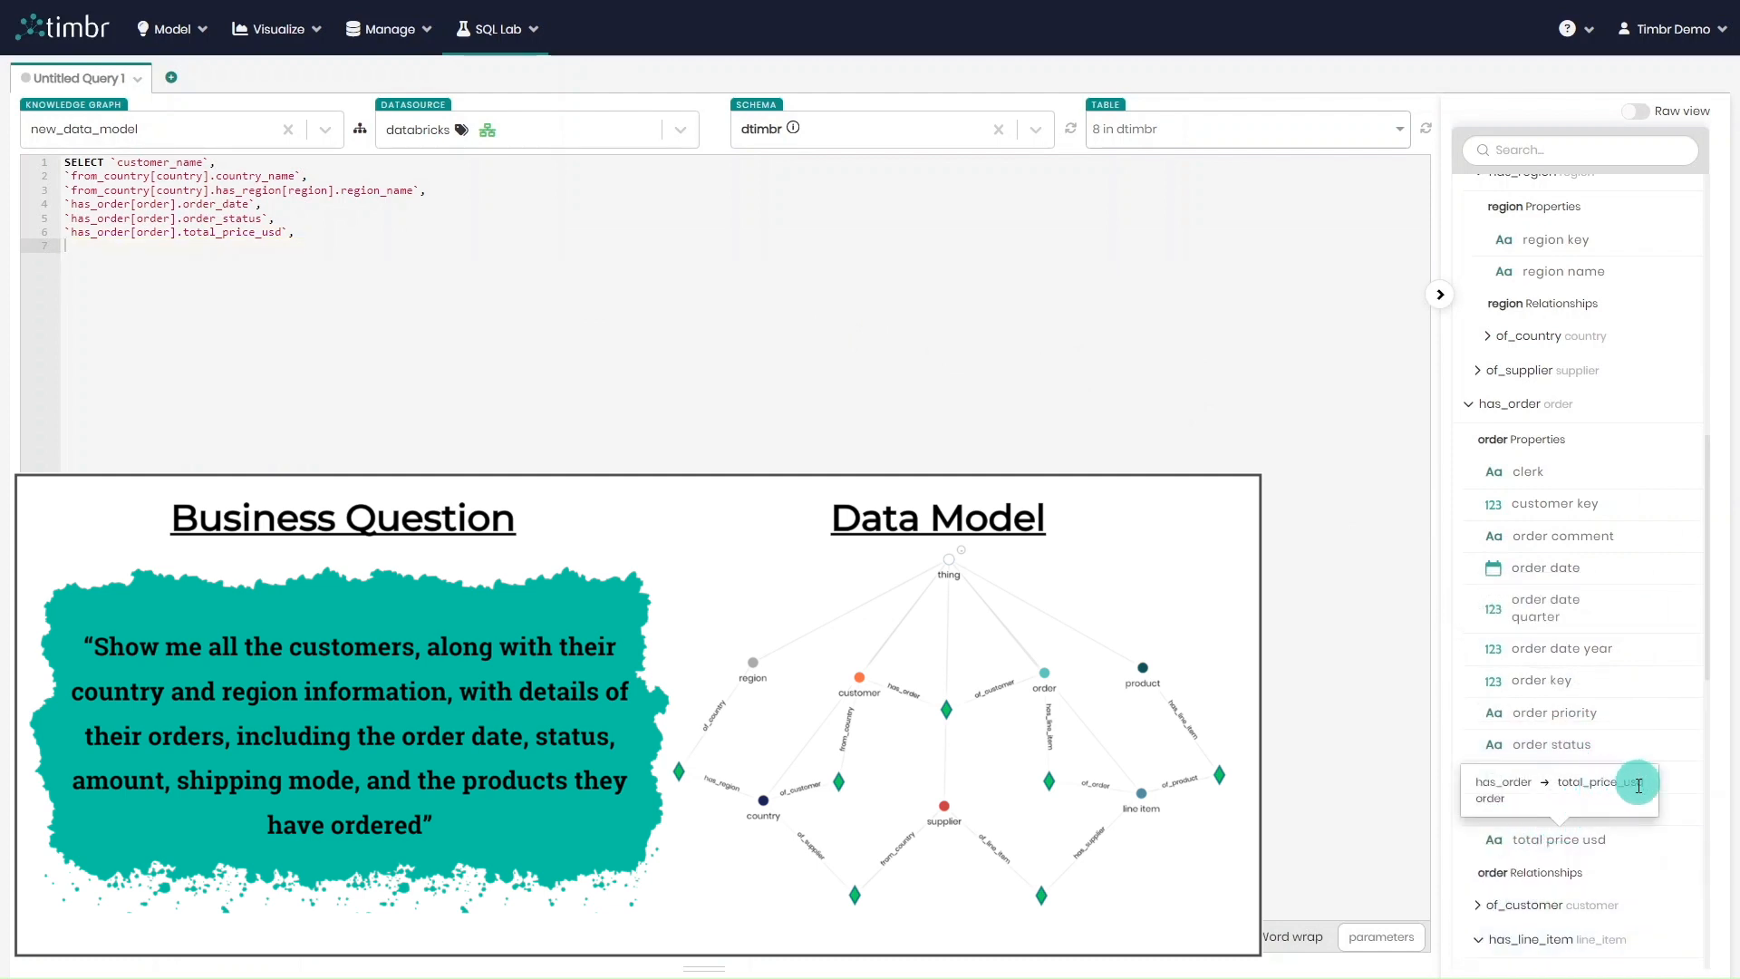
{"action": "scroll", "coordinate": [1649, 851], "scroll_direction": "down", "scroll_amount": 7}
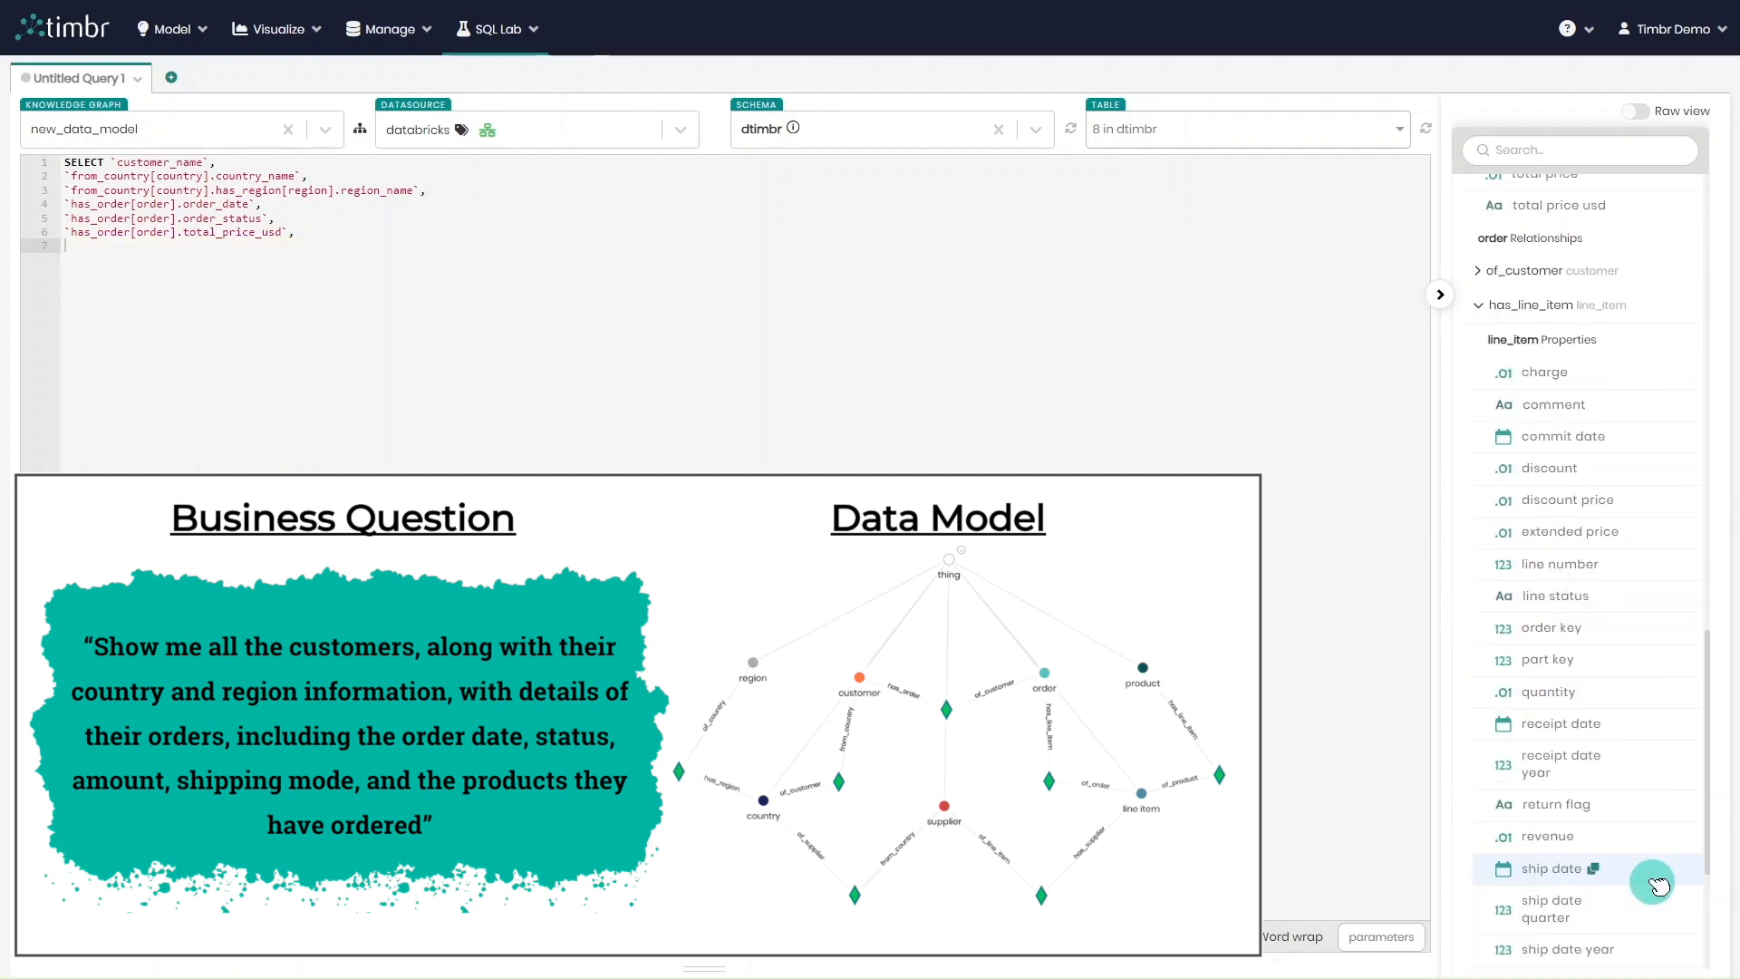
{"action": "scroll", "coordinate": [1652, 883], "scroll_direction": "down", "scroll_amount": 3}
{"action": "left_click", "coordinate": [194, 262]}
{"action": "key", "text": "ctrl+v"}
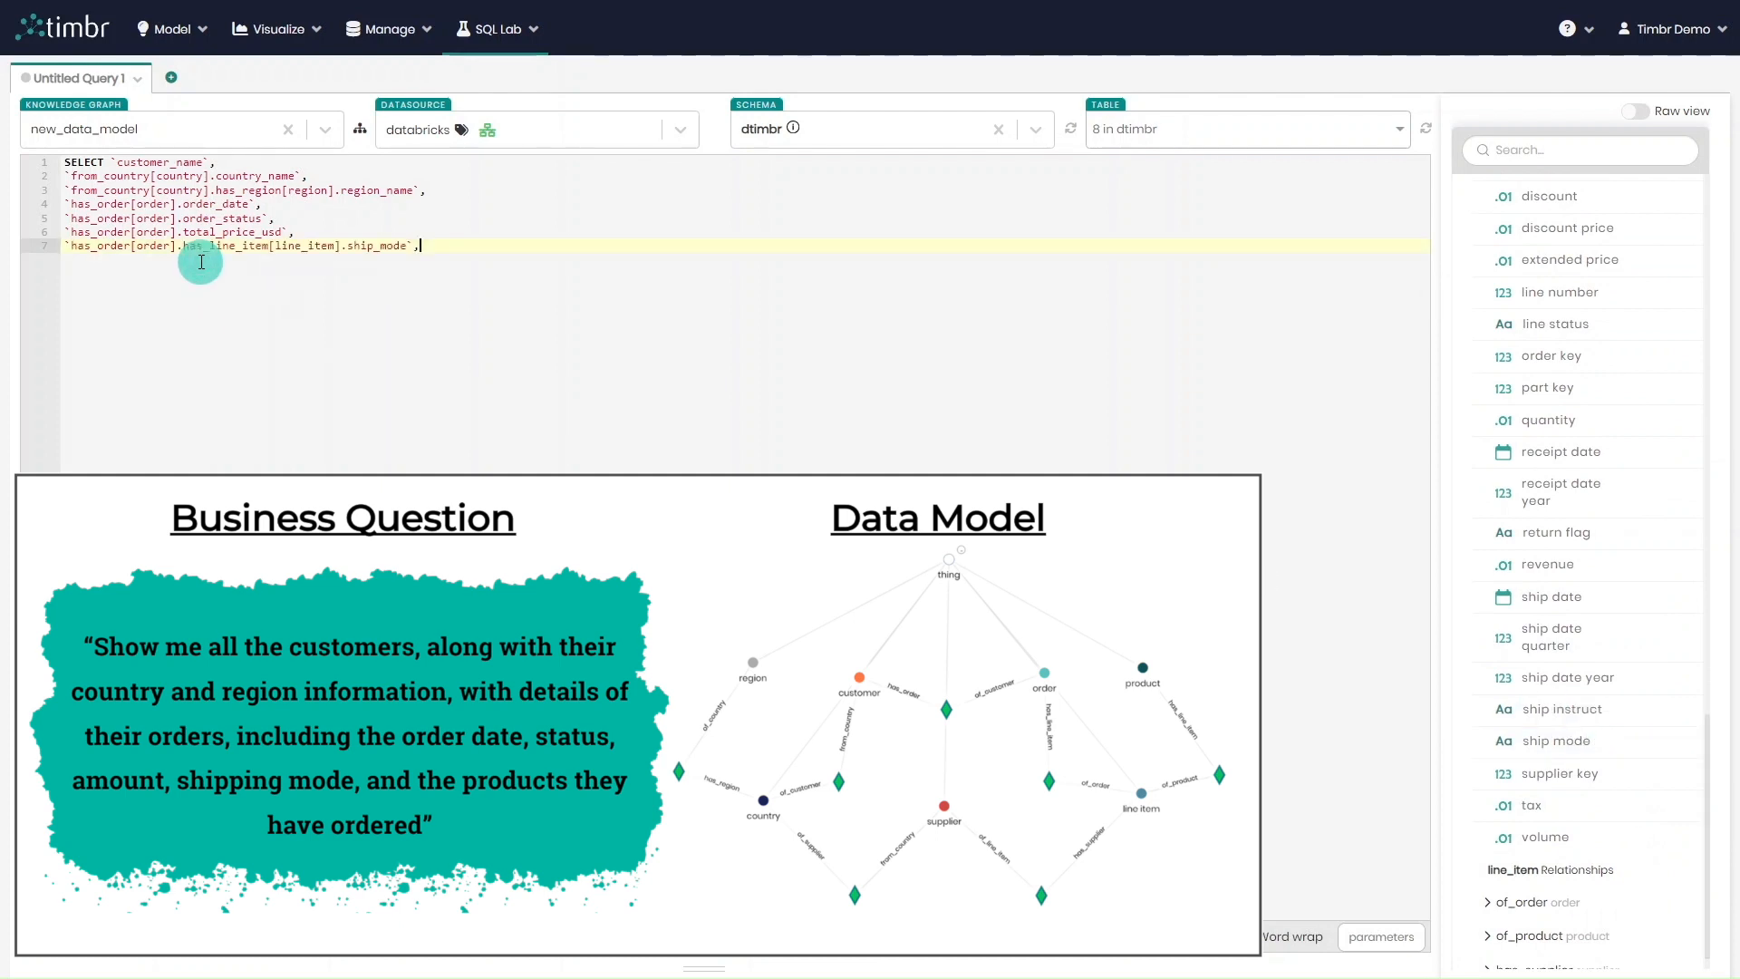
{"action": "key", "text": "Return"}
Add the product name, reached through the line item's of_product relationship, as the last query column
{"action": "scroll", "coordinate": [1594, 625], "scroll_direction": "down", "scroll_amount": 1}
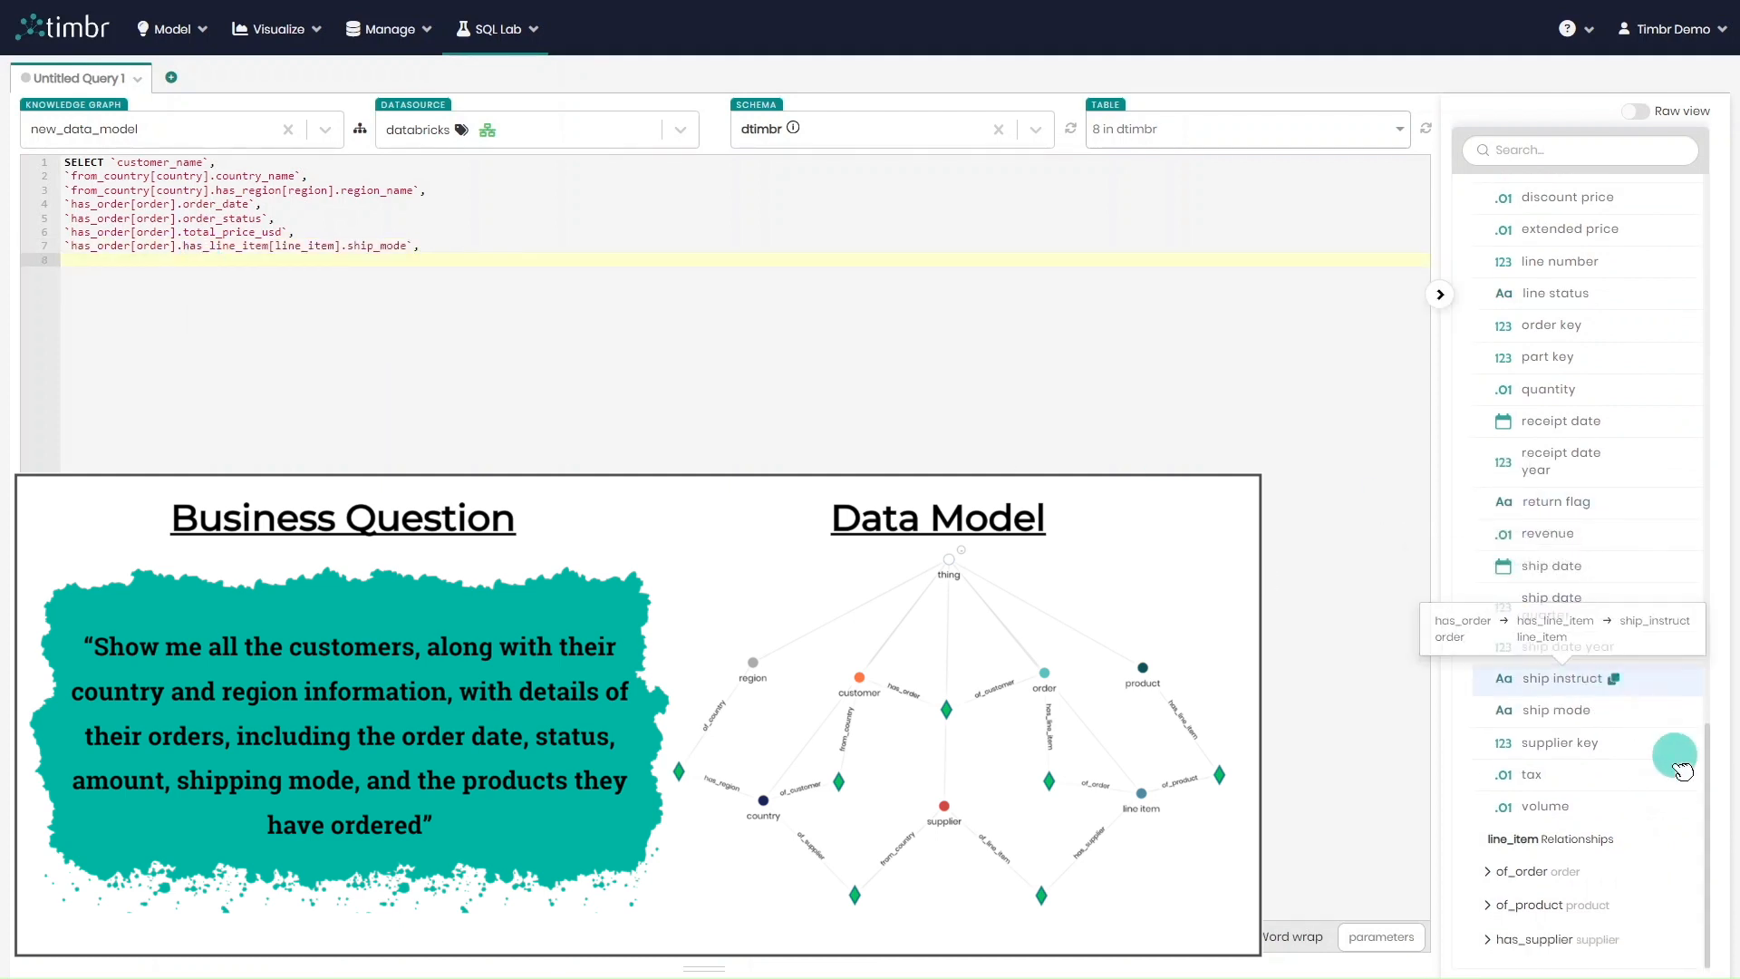
{"action": "left_click", "coordinate": [1509, 905]}
{"action": "scroll", "coordinate": [1658, 777], "scroll_direction": "down", "scroll_amount": 5}
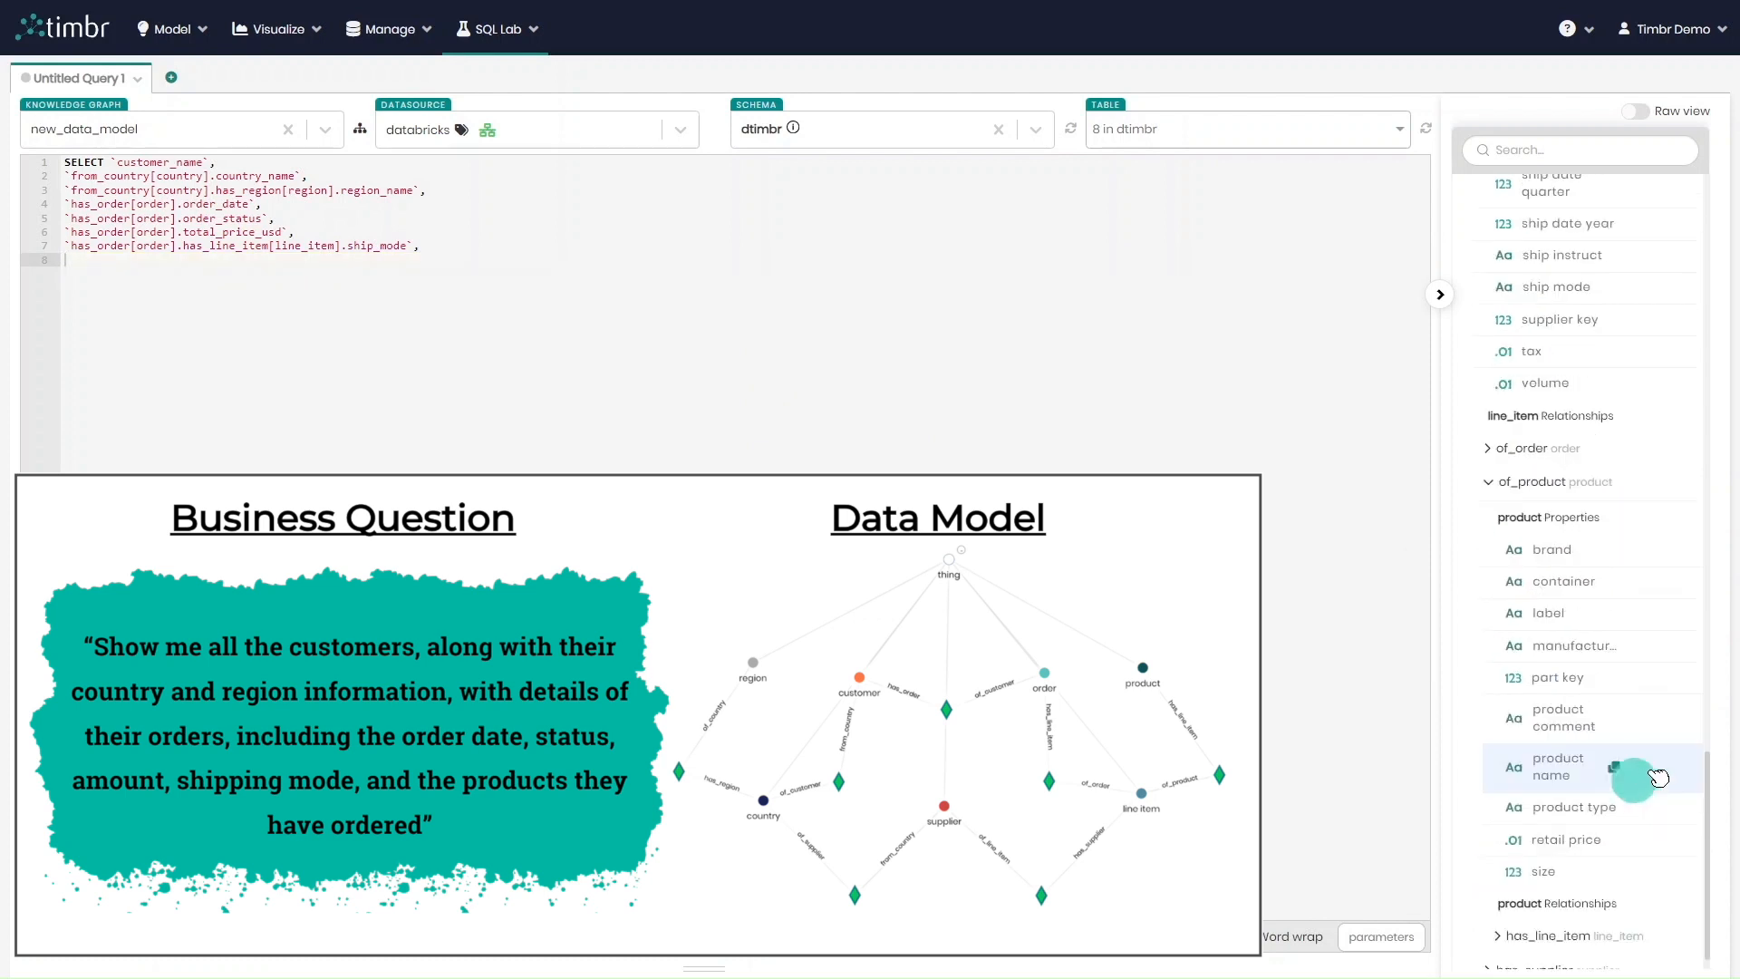
{"action": "scroll", "coordinate": [1622, 752], "scroll_direction": "down", "scroll_amount": 1}
{"action": "left_click", "coordinate": [1614, 736]}
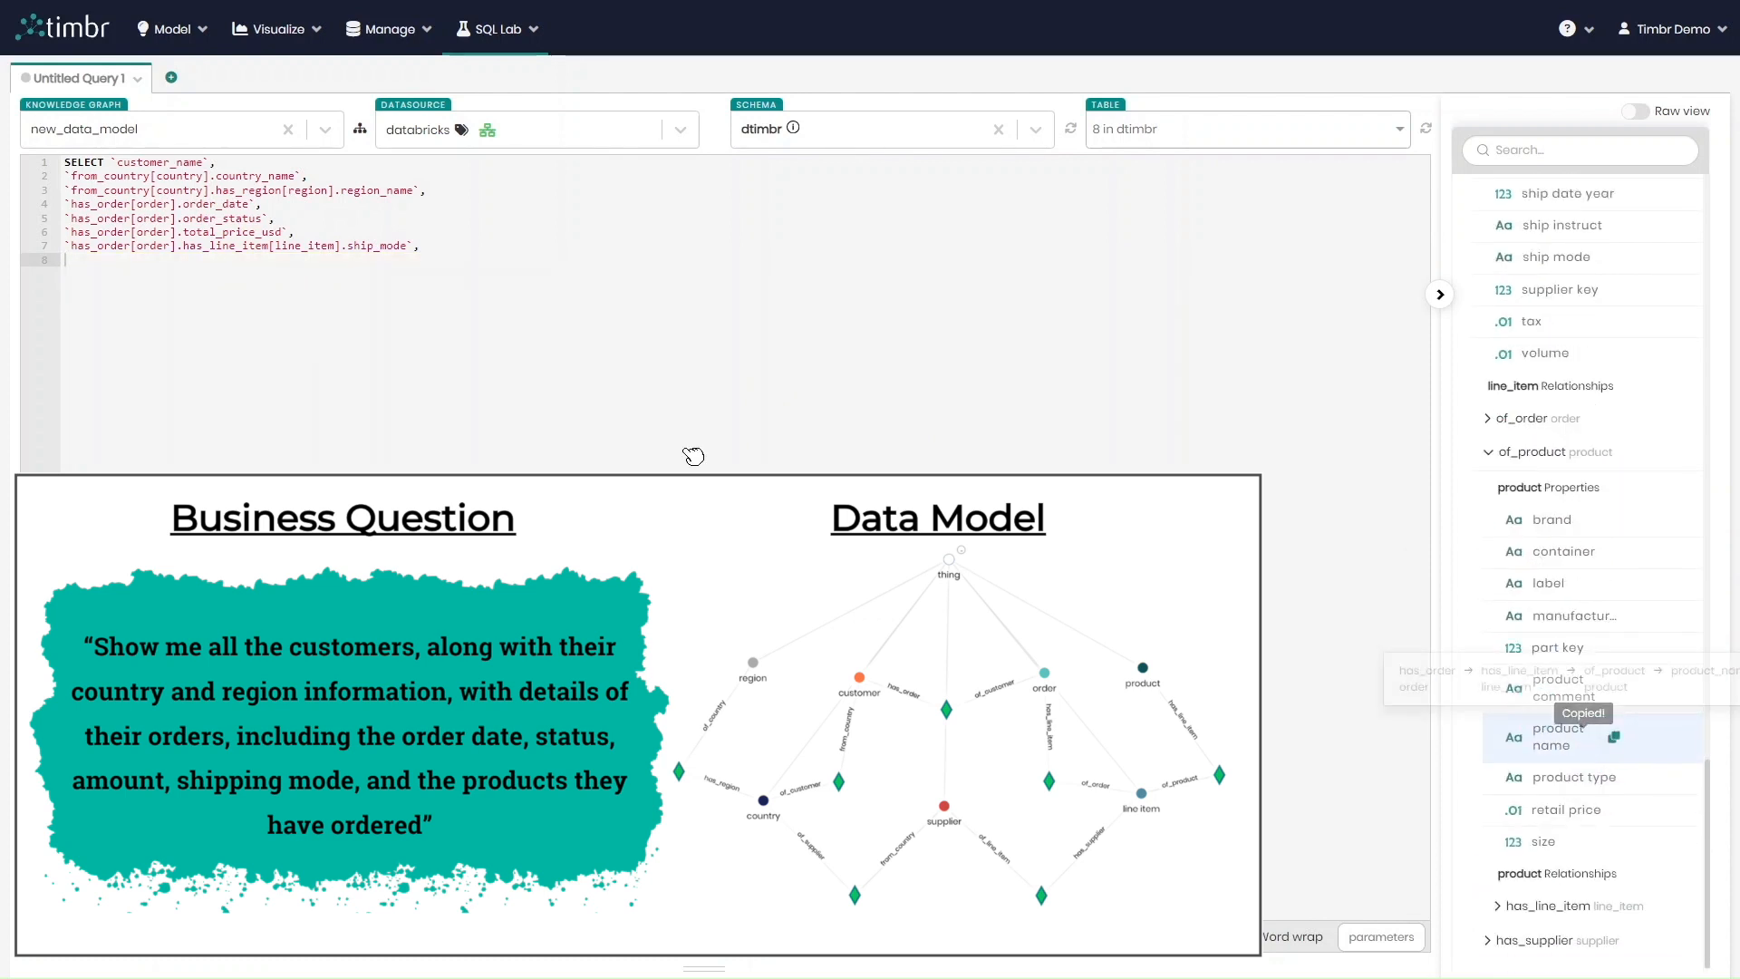
{"action": "left_click", "coordinate": [438, 288]}
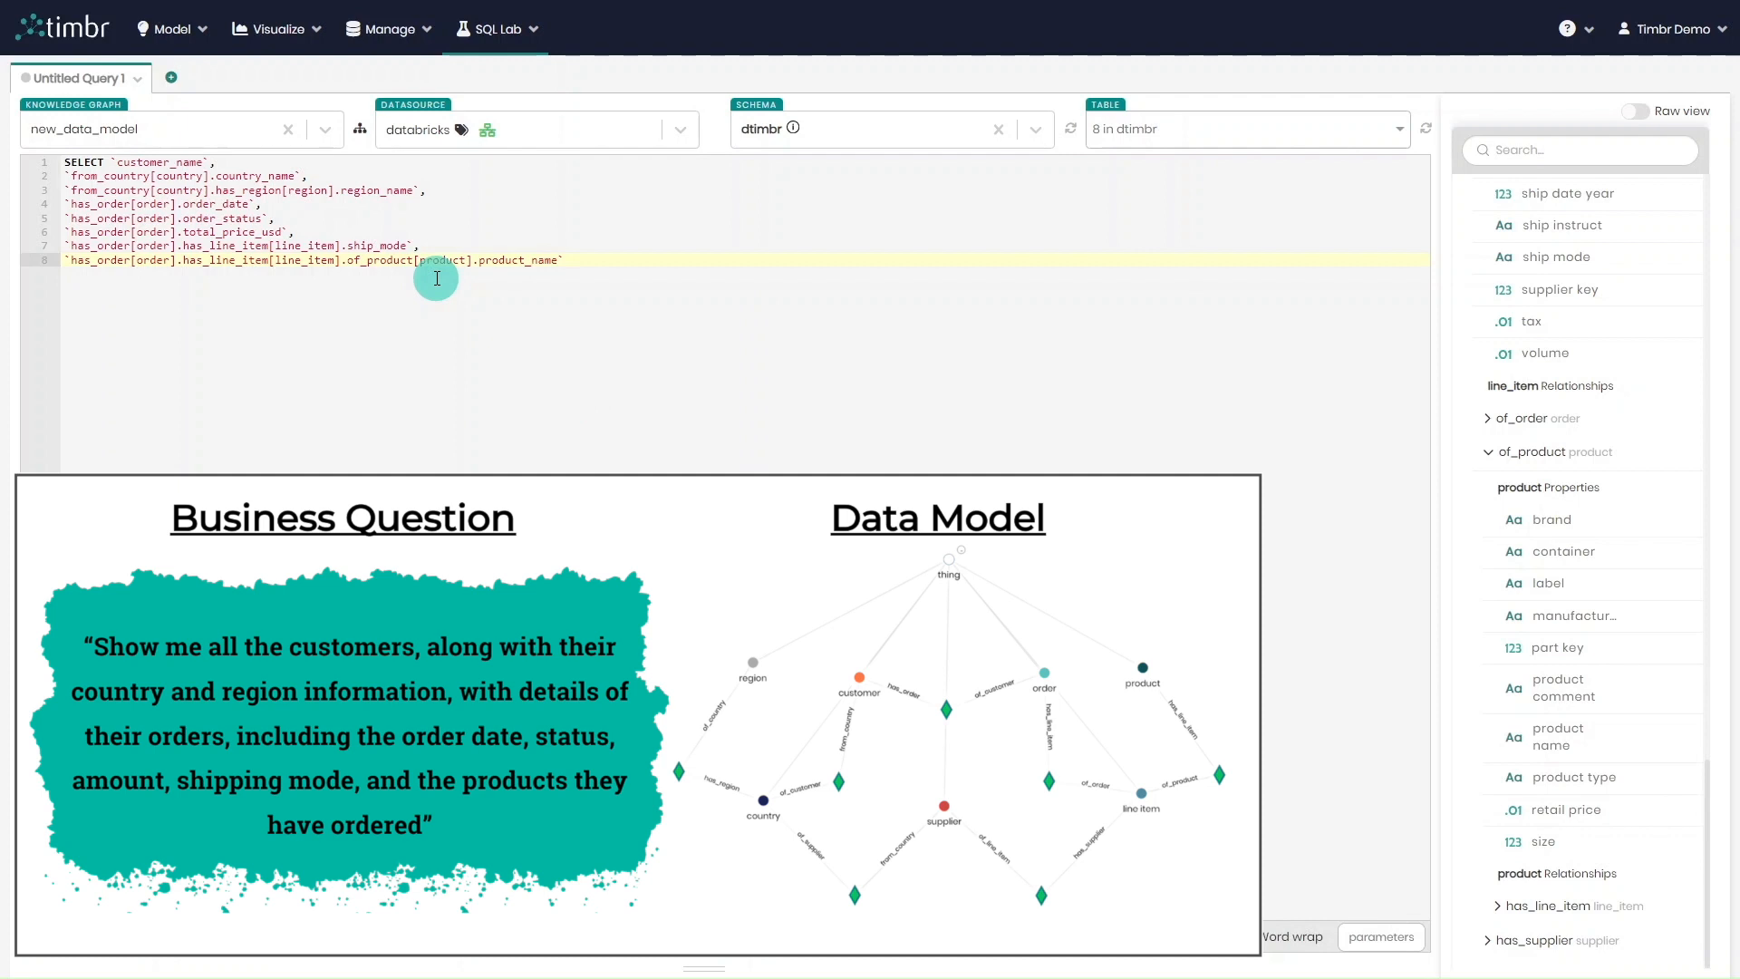
Add the clause from `dtimbr`.`customer` below the selected columns
{"action": "type", "text": "from `dtimbr`."}
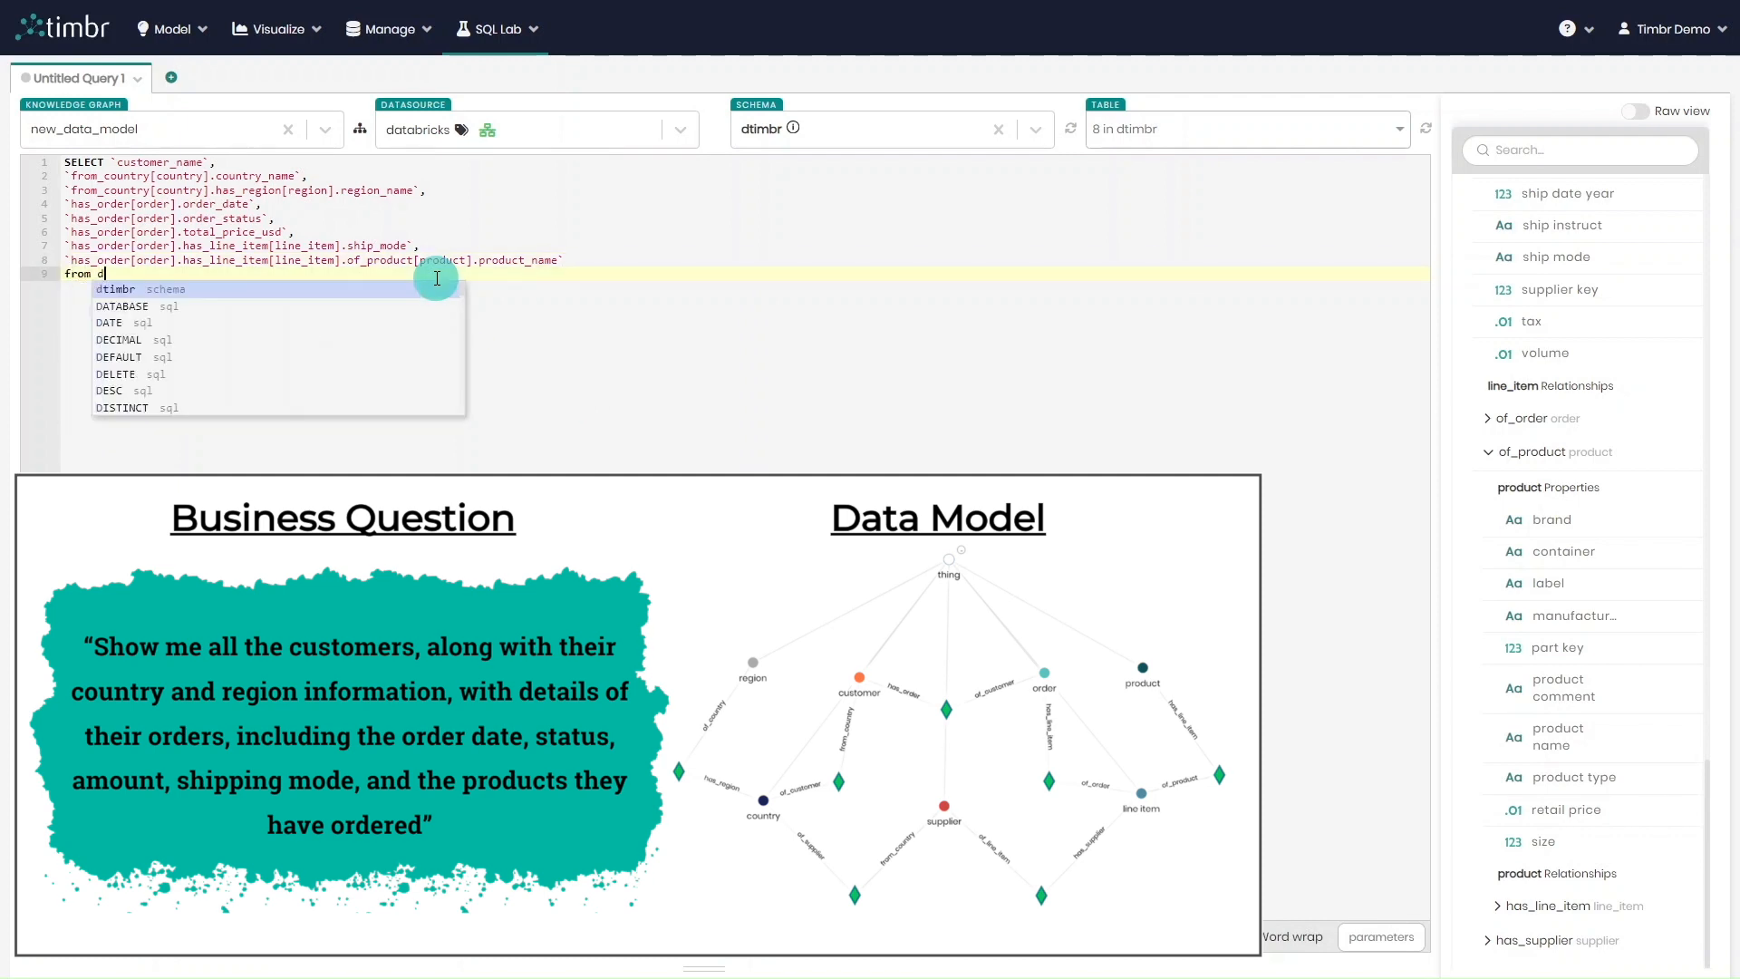
{"action": "type", "text": "cu"}
{"action": "key", "text": "Return"}
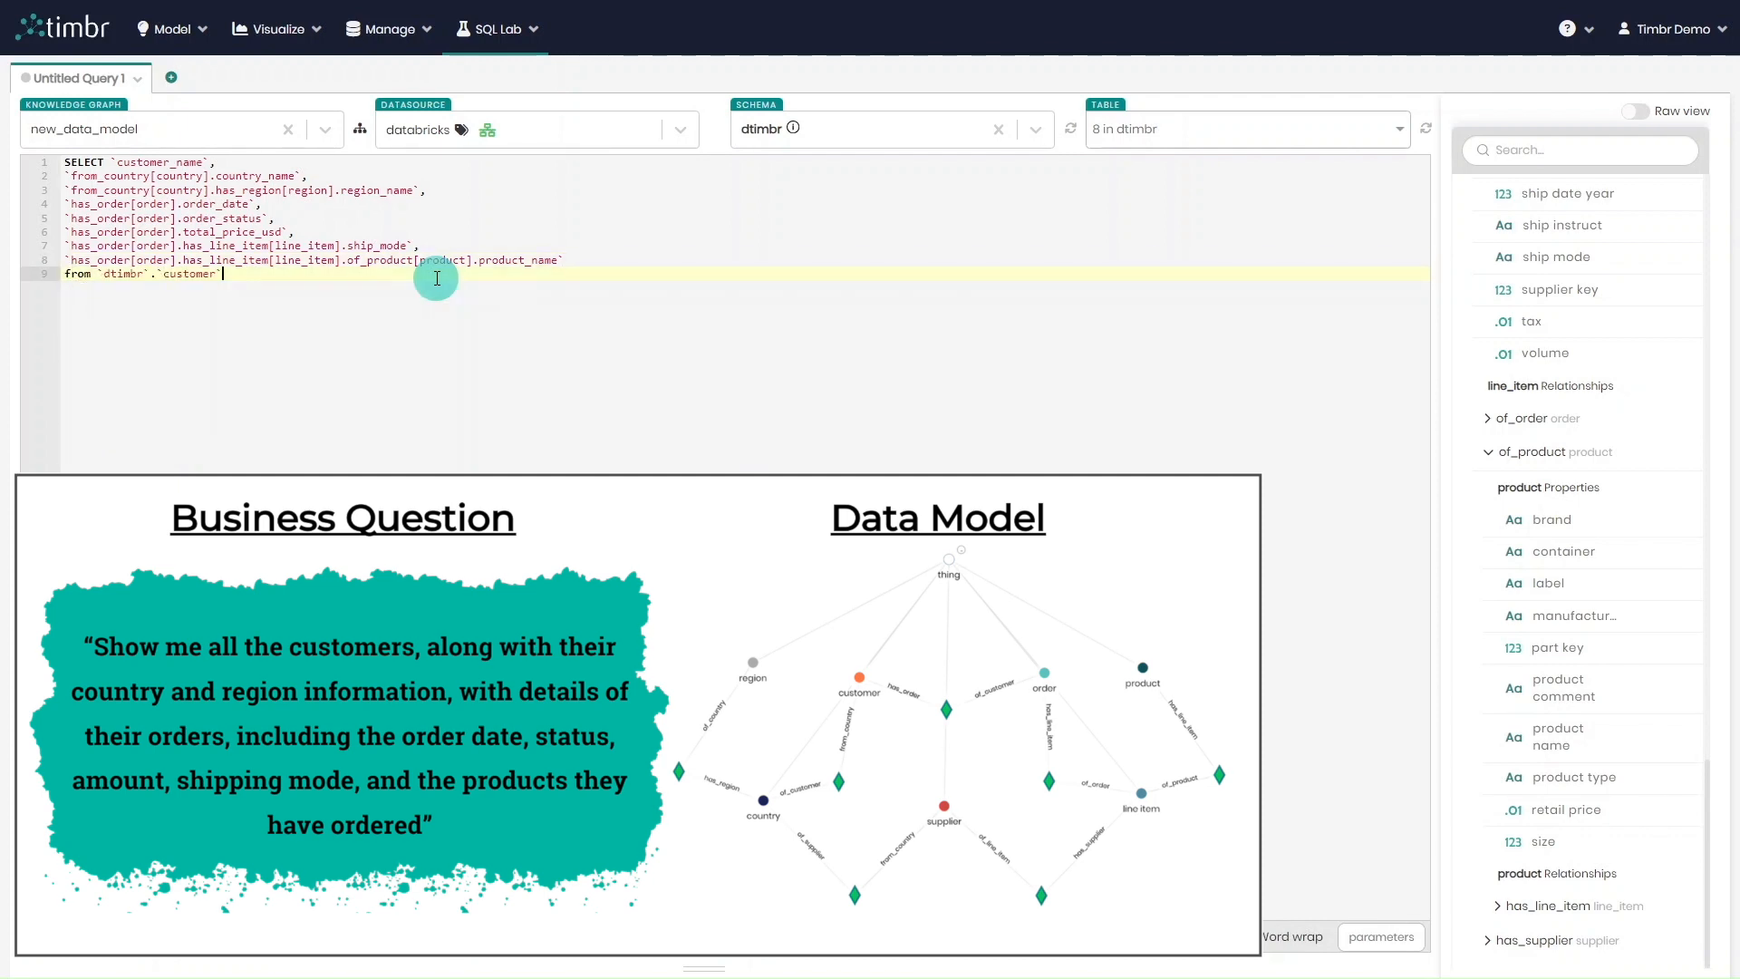
{"action": "key", "text": "Return"}
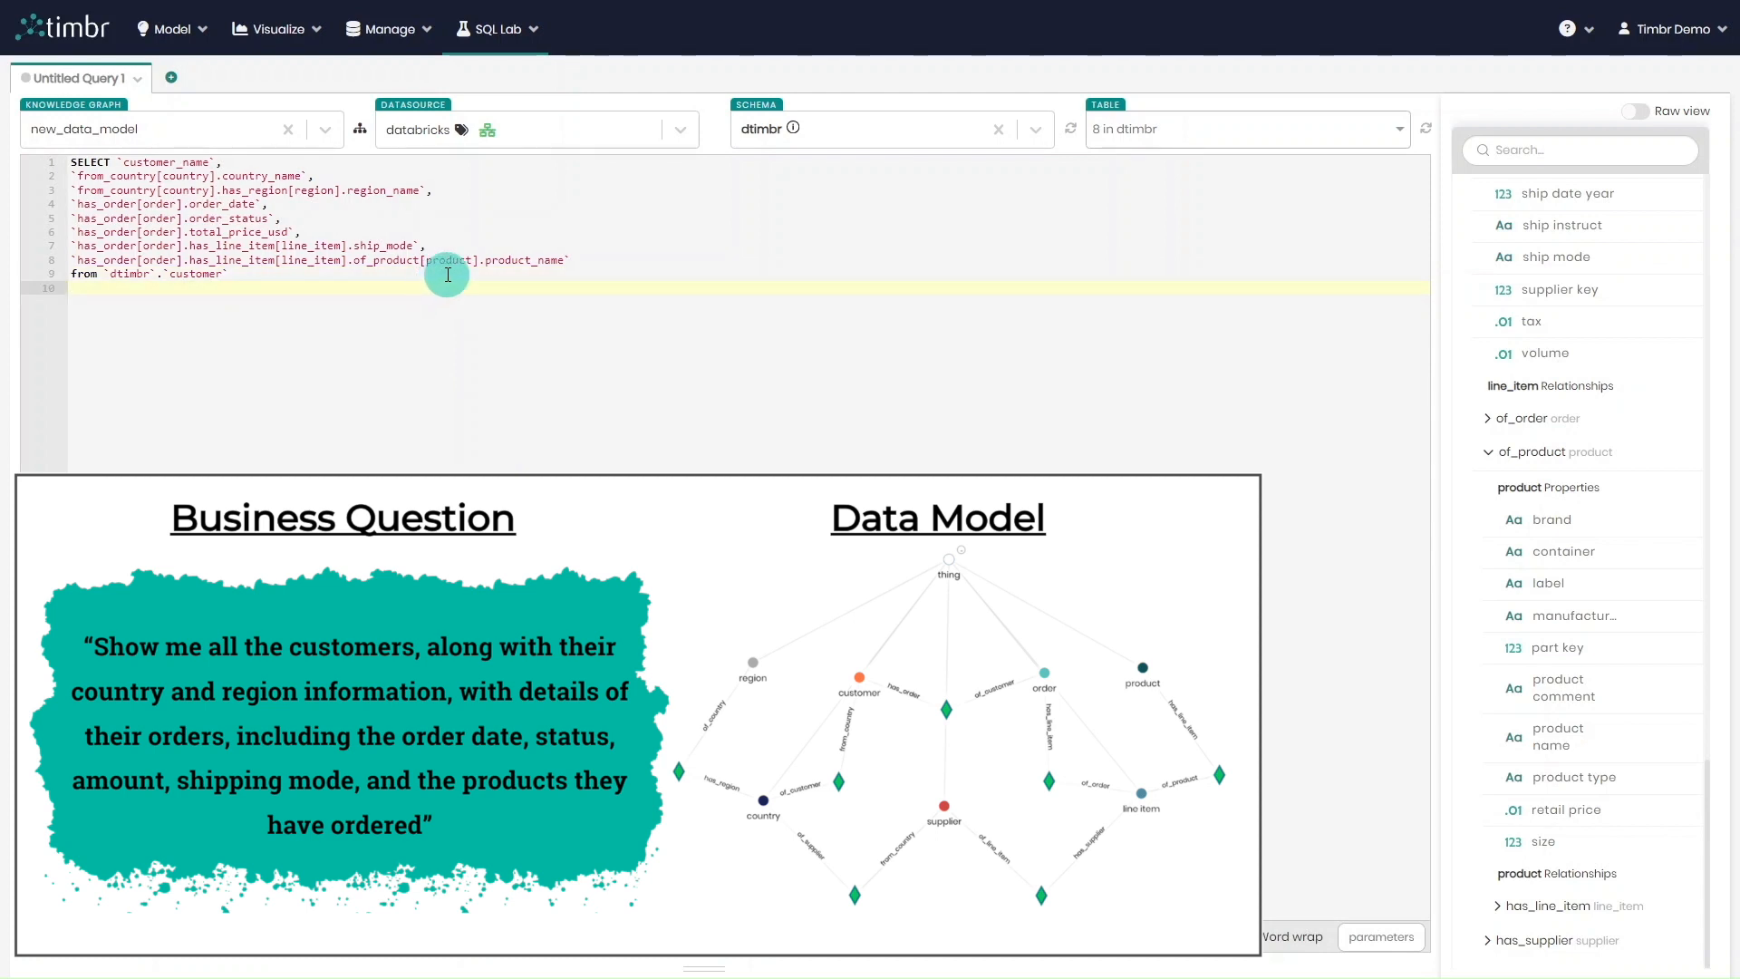
Add a where clause requiring that the of_product product_name path is not NULL
{"action": "type", "text": "where"}
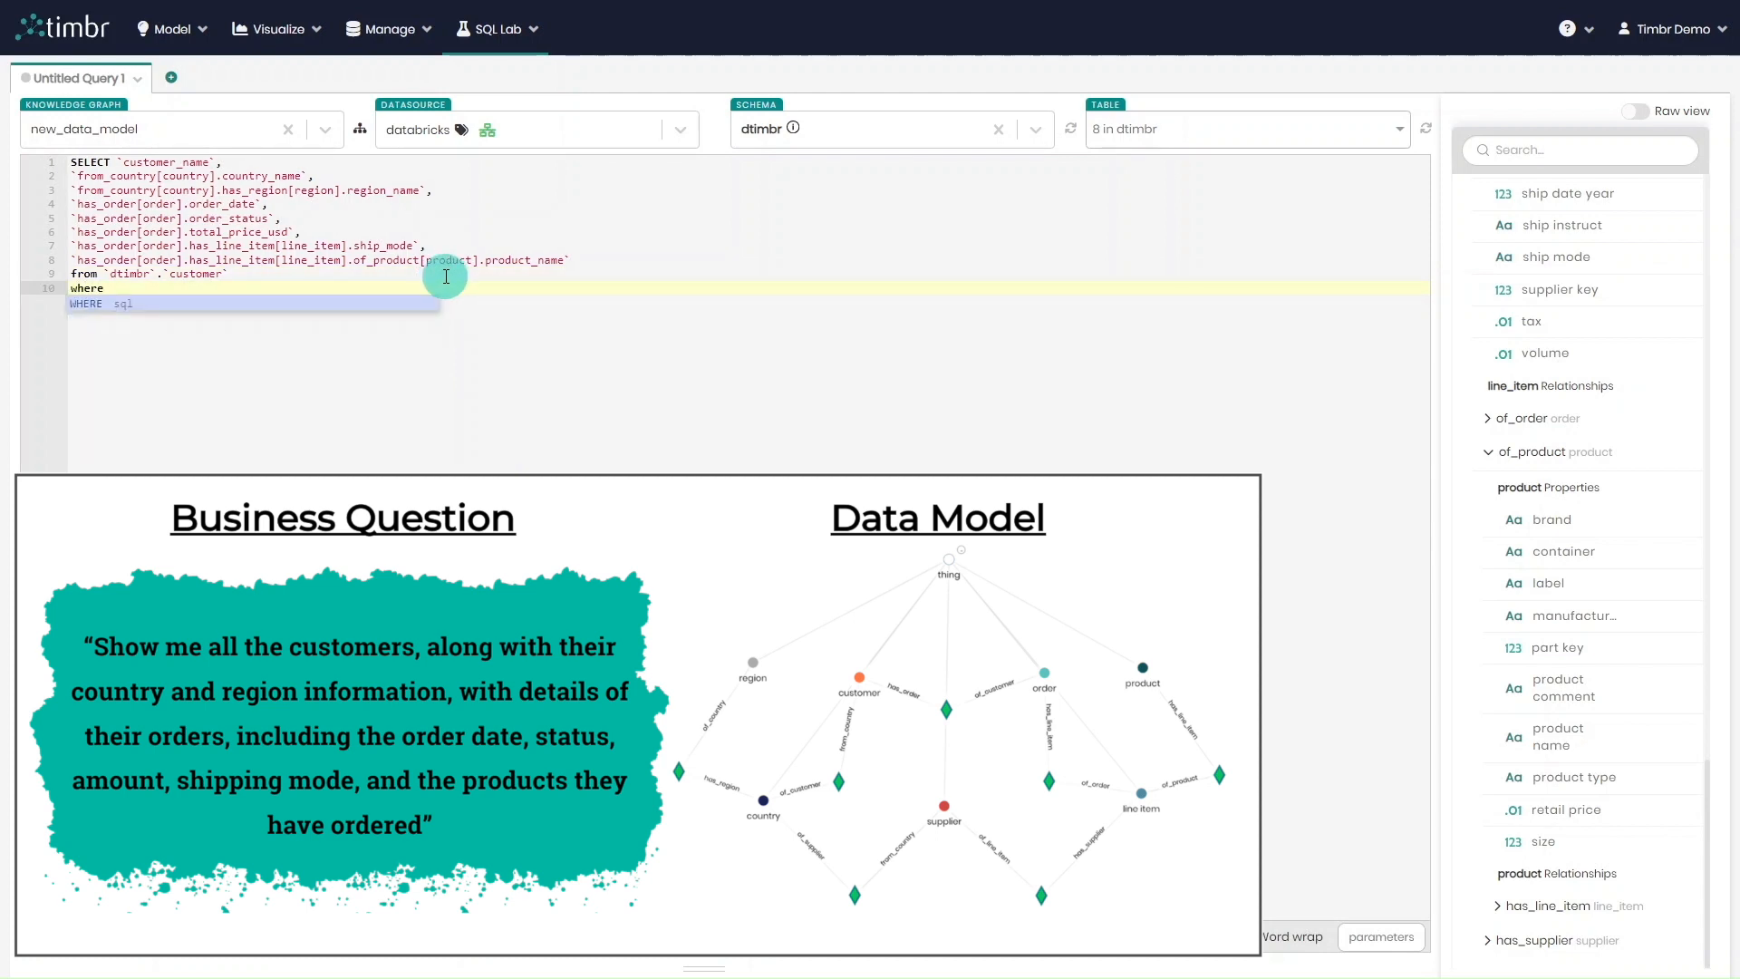
{"action": "left_click_drag", "start_coordinate": [573, 259], "coordinate": [66, 260]}
{"action": "left_click", "coordinate": [125, 288]}
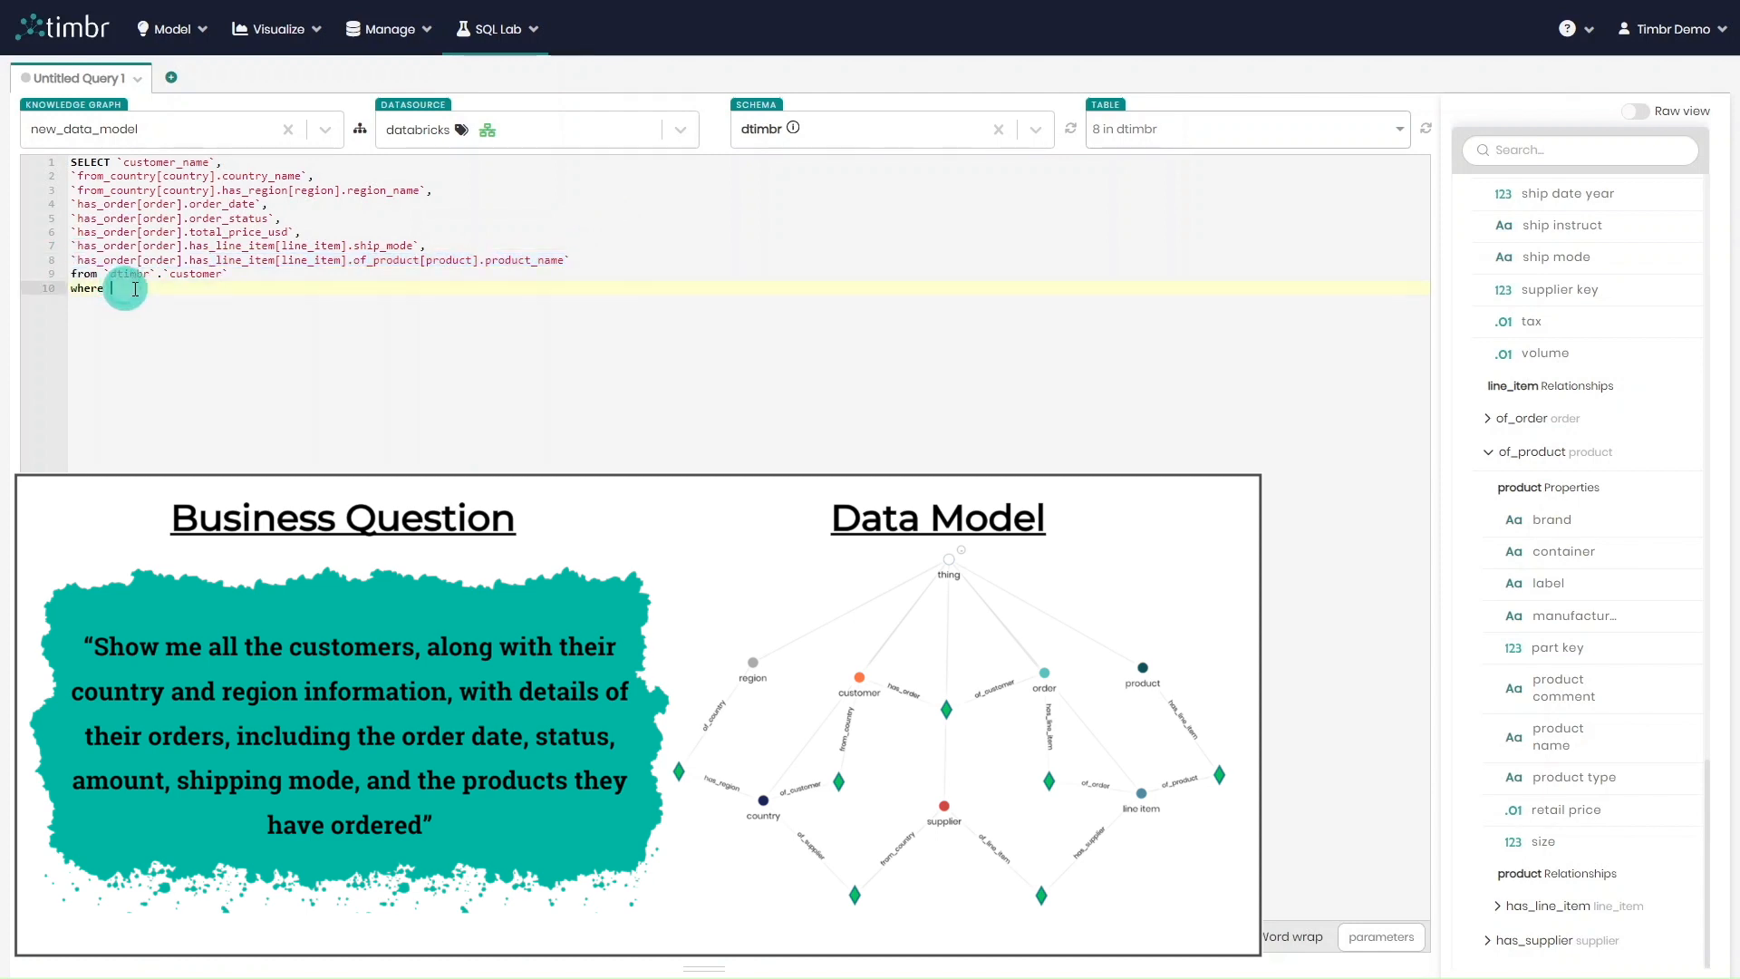
{"action": "key", "text": "ctrl+v"}
{"action": "type", "text": "is not null"}
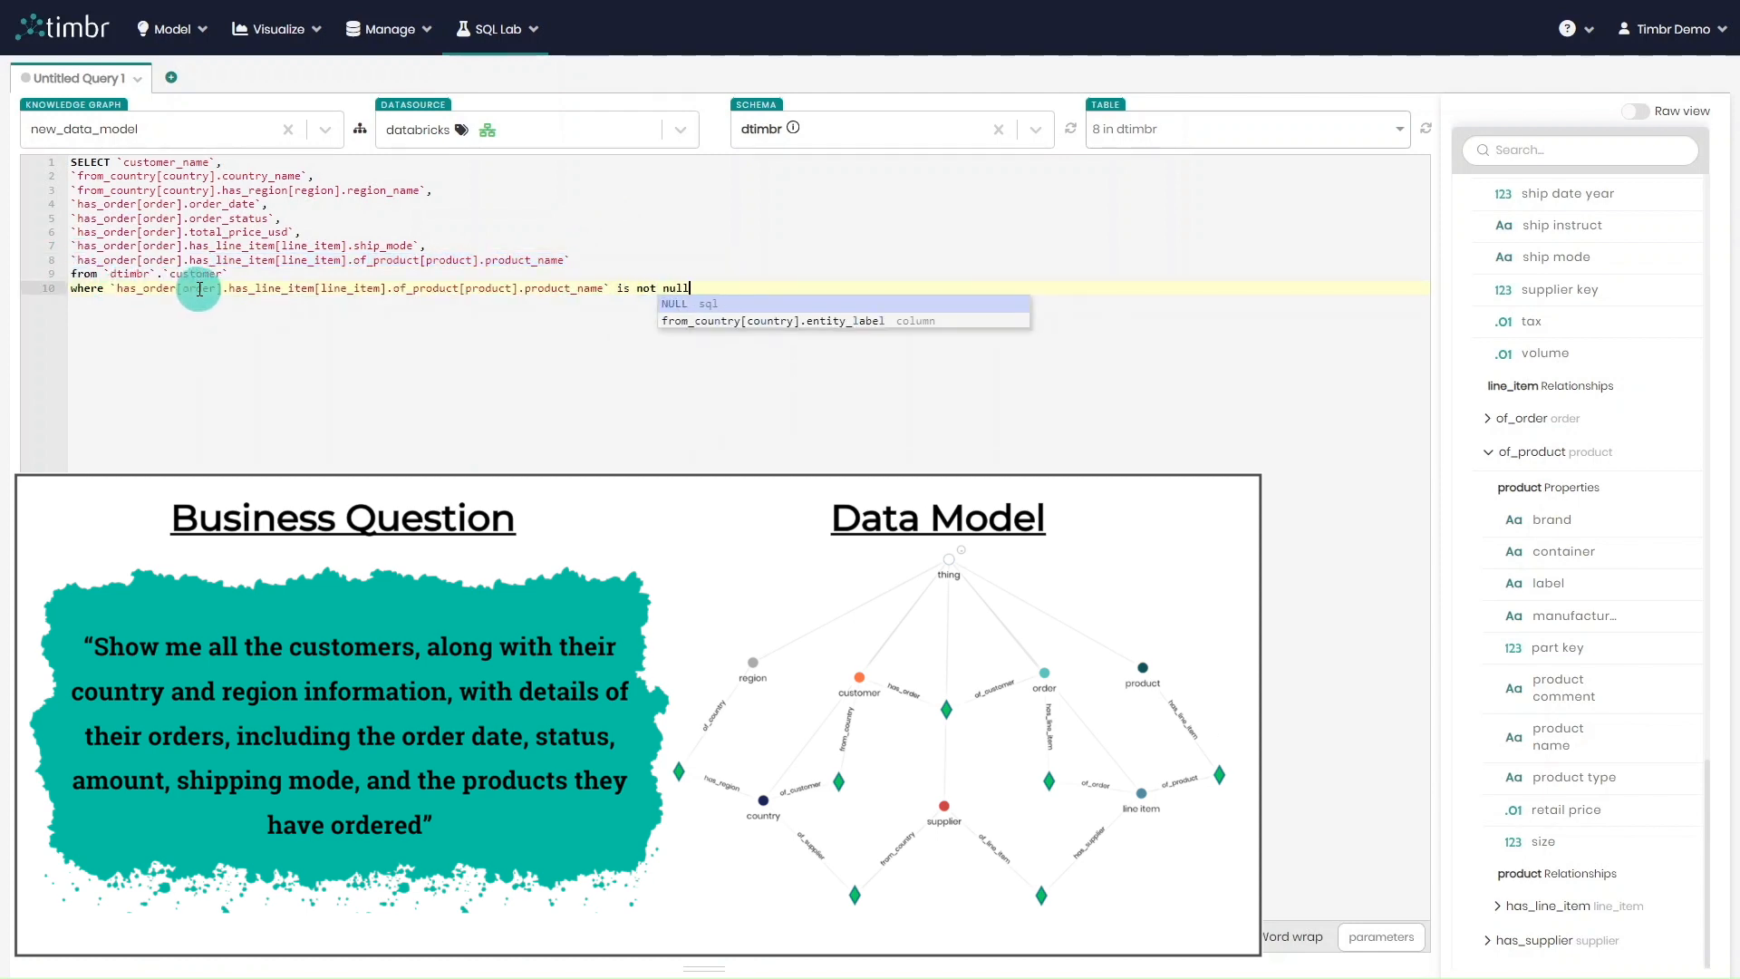
{"action": "key", "text": "Return"}
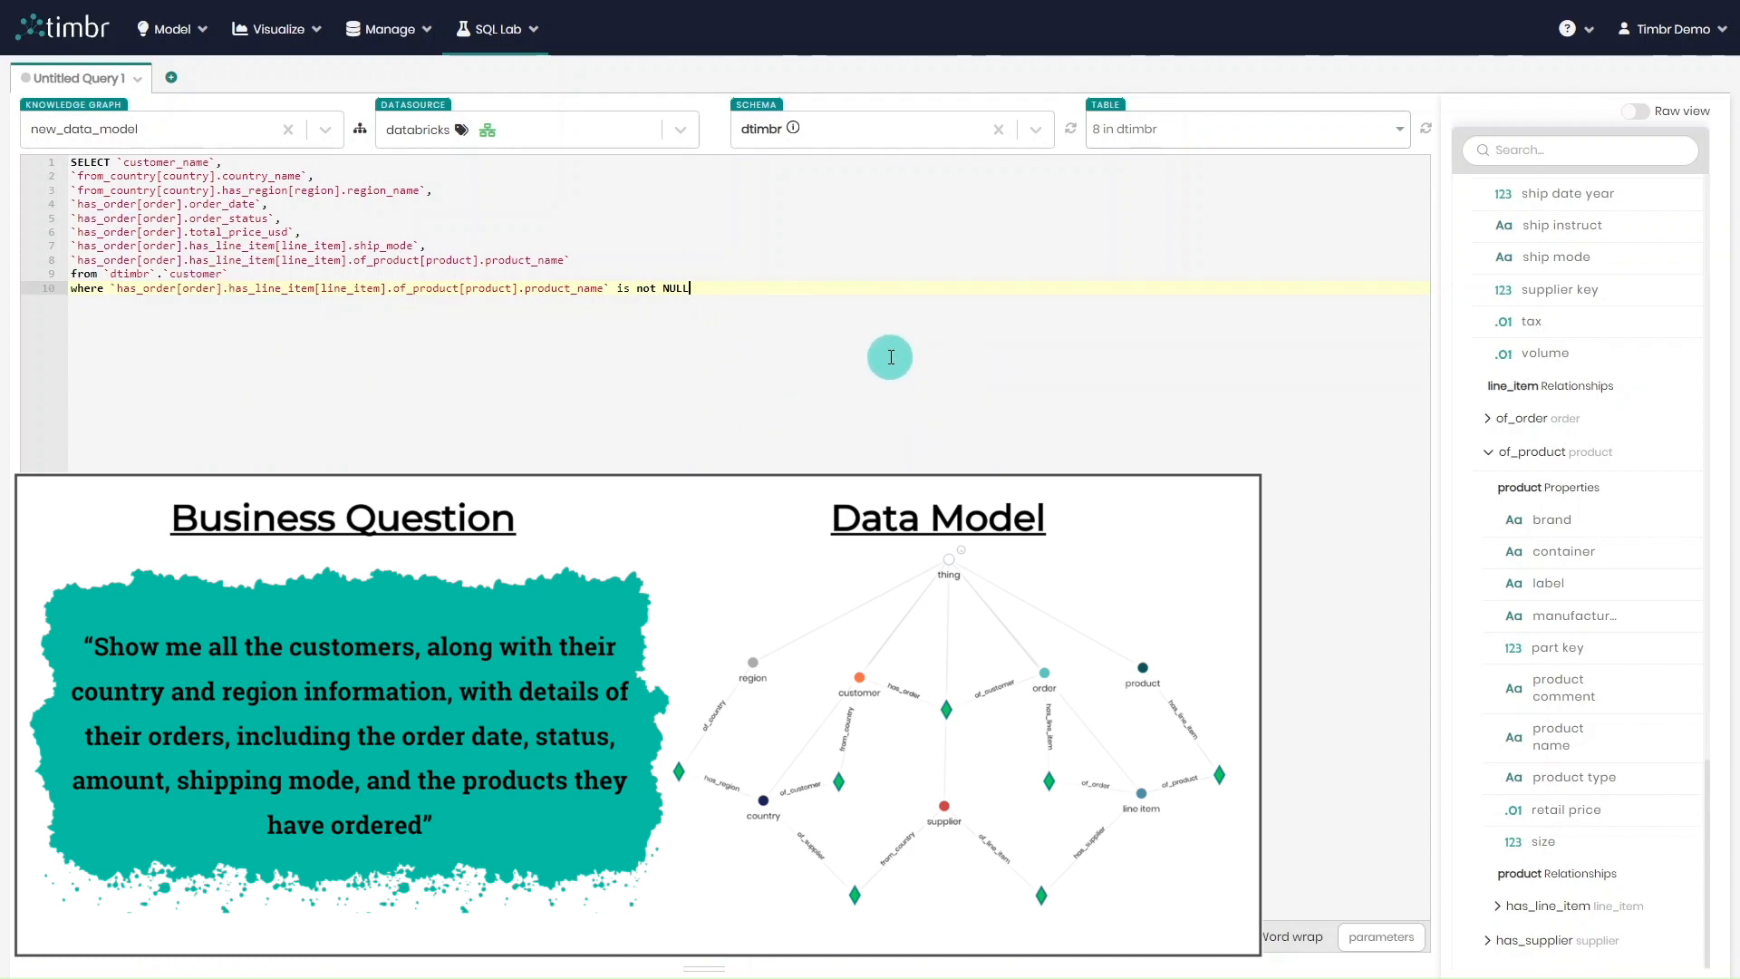
Alias the country and region columns of the query as country_name and region_name
{"action": "left_click", "coordinate": [307, 176]}
{"action": "left_click_drag", "start_coordinate": [224, 178], "coordinate": [299, 178]}
{"action": "key", "text": "ctrl+c"}
{"action": "left_click", "coordinate": [310, 177]}
{"action": "key", "text": "ctrl+v"}
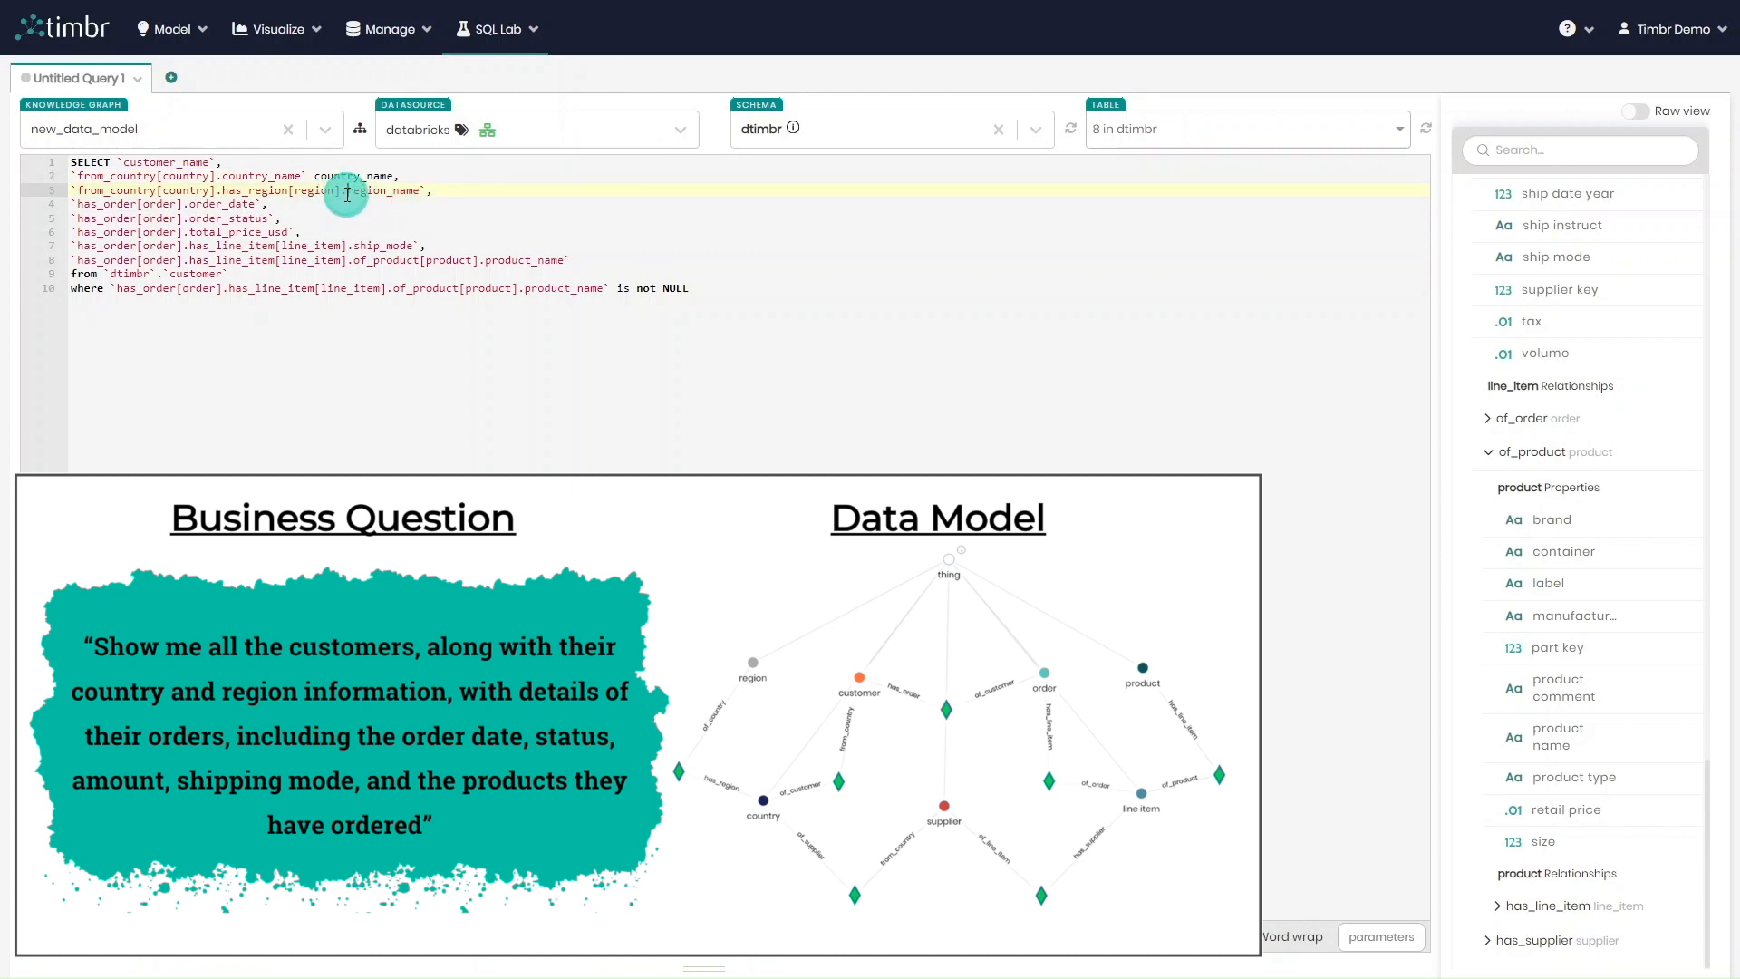
{"action": "left_click_drag", "start_coordinate": [347, 195], "coordinate": [419, 194]}
{"action": "key", "text": "ctrl+c"}
{"action": "left_click", "coordinate": [427, 192]}
{"action": "key", "text": "ctrl+v"}
Alias the order and line item columns as order_date, order_status, total_price_usd and ship_mode
{"action": "left_click_drag", "start_coordinate": [190, 206], "coordinate": [566, 261]}
{"action": "key", "text": "ctrl+c"}
{"action": "left_click", "coordinate": [262, 205]}
{"action": "key", "text": "ctrl+v"}
{"action": "key", "text": "ctrl+c"}
{"action": "left_click", "coordinate": [273, 218]}
{"action": "key", "text": "ctrl+v"}
{"action": "key", "text": "ctrl+c"}
{"action": "left_click", "coordinate": [291, 233]}
{"action": "key", "text": "ctrl+v"}
{"action": "key", "text": "ctrl+c"}
{"action": "left_click", "coordinate": [423, 247]}
{"action": "key", "text": "ctrl+v"}
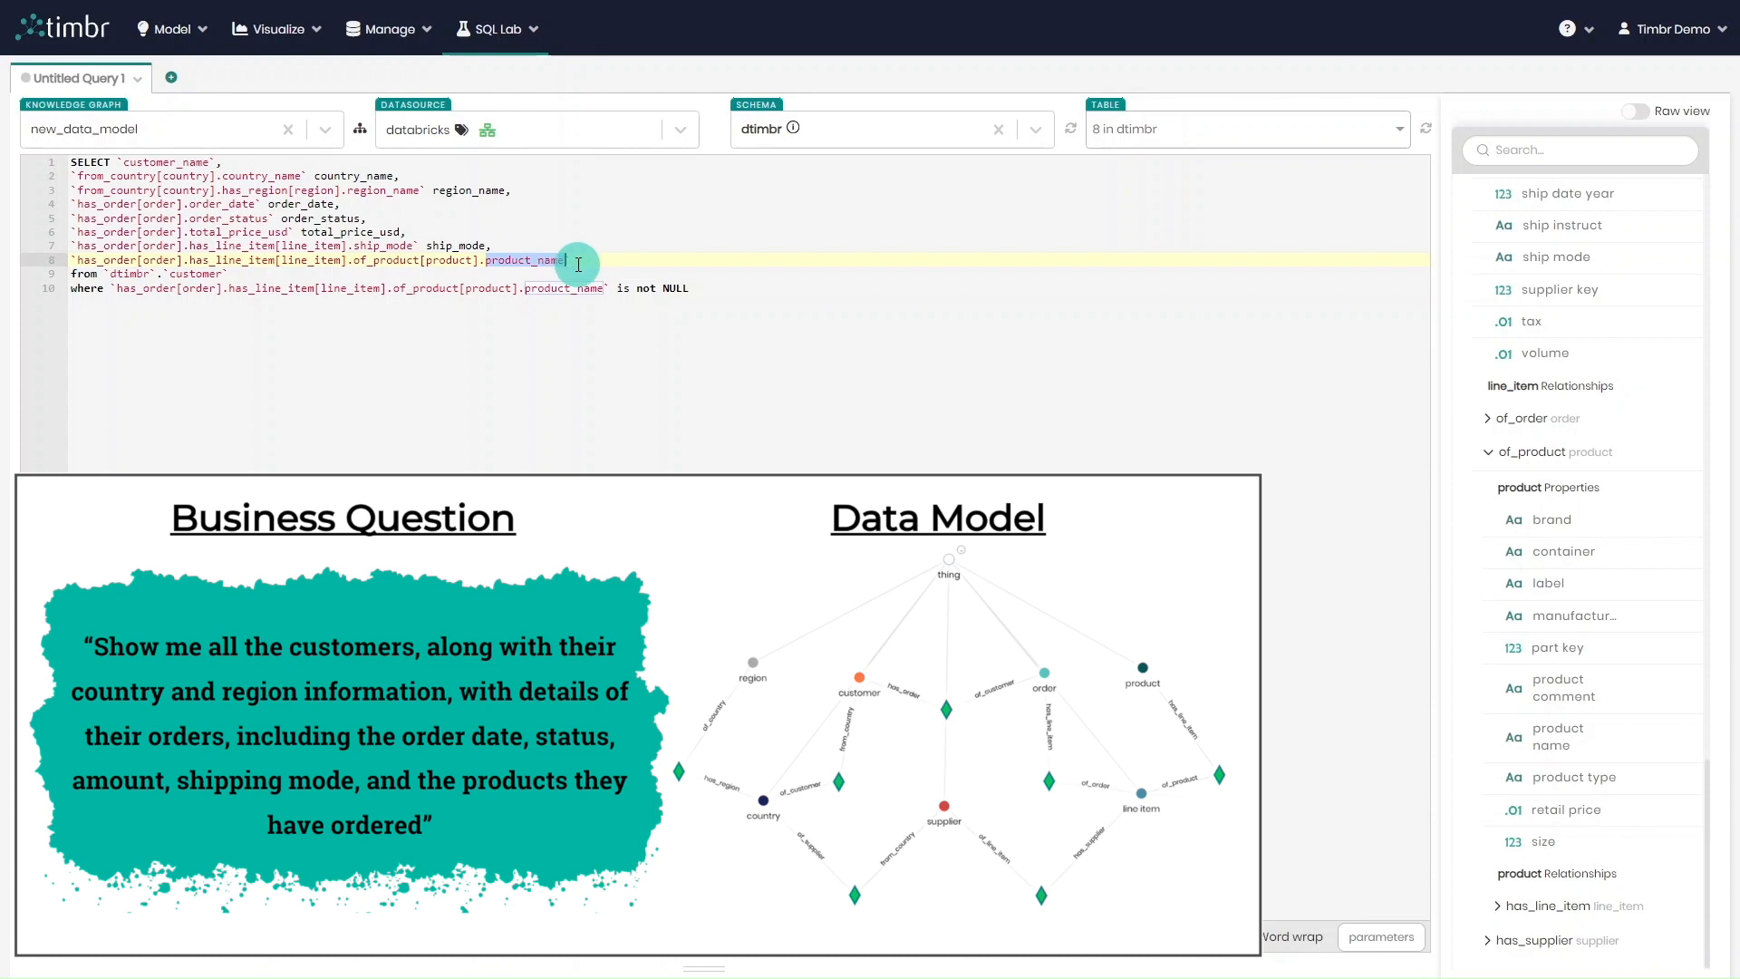
Alias the product column as product_name and run the query
{"action": "key", "text": "ctrl+c"}
{"action": "left_click", "coordinate": [578, 263]}
{"action": "key", "text": "ctrl+v"}
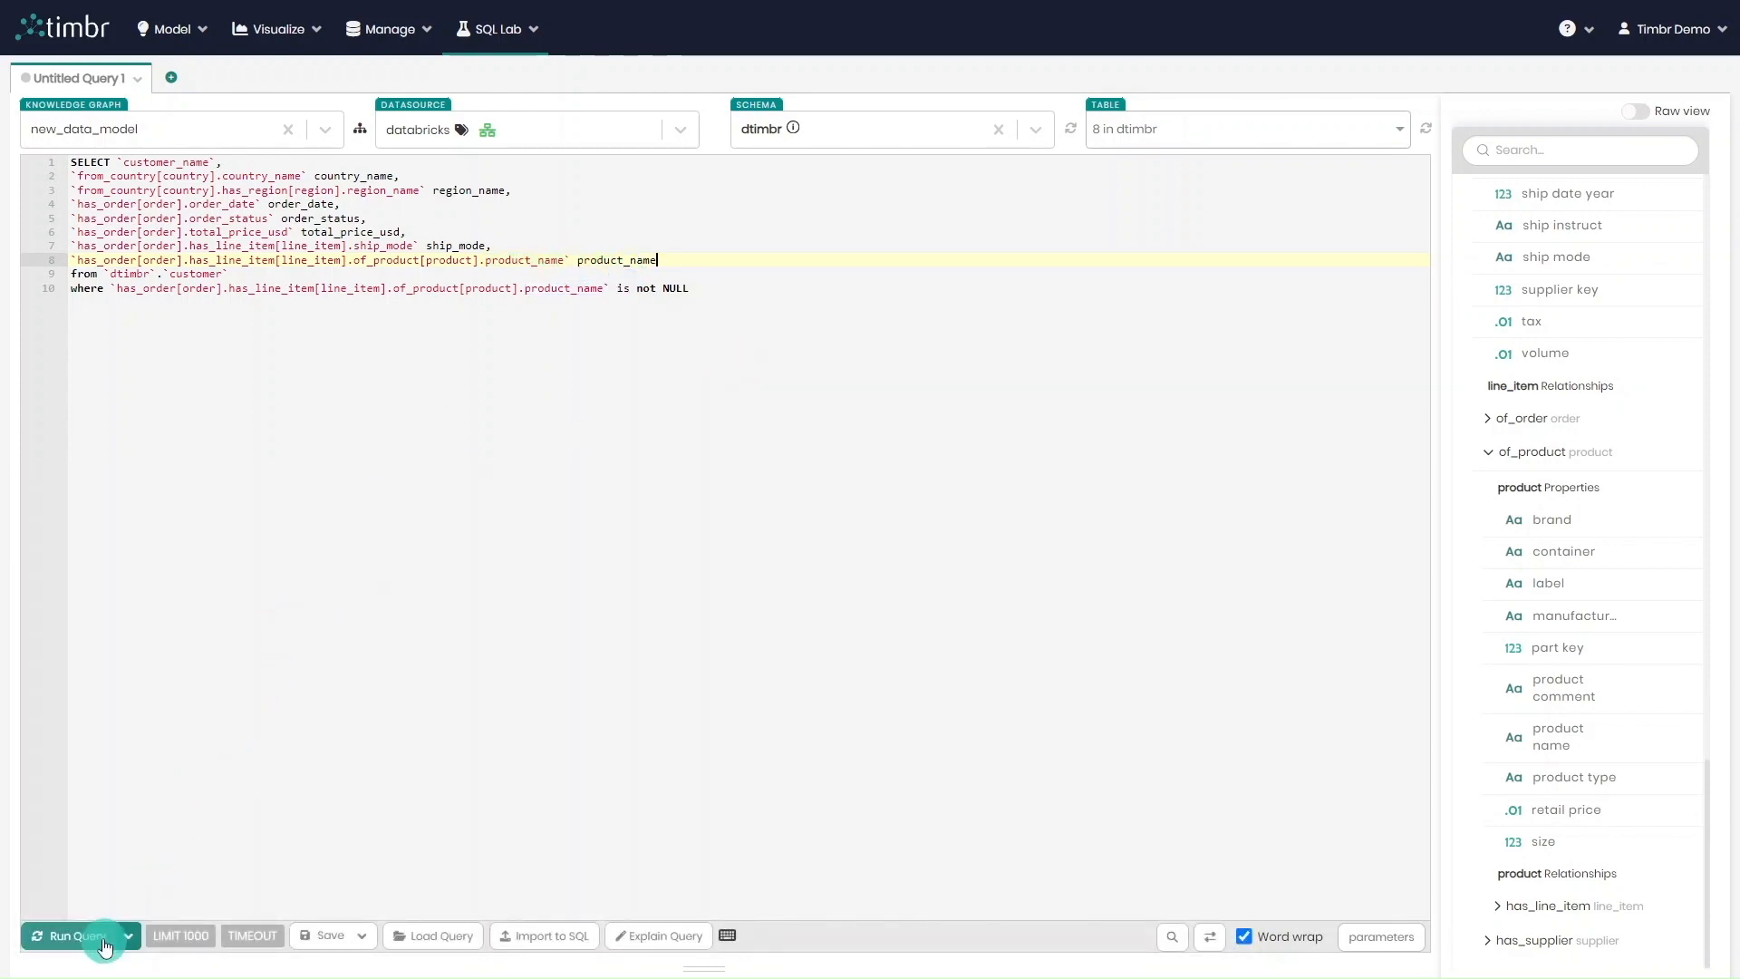
{"action": "left_click", "coordinate": [92, 940]}
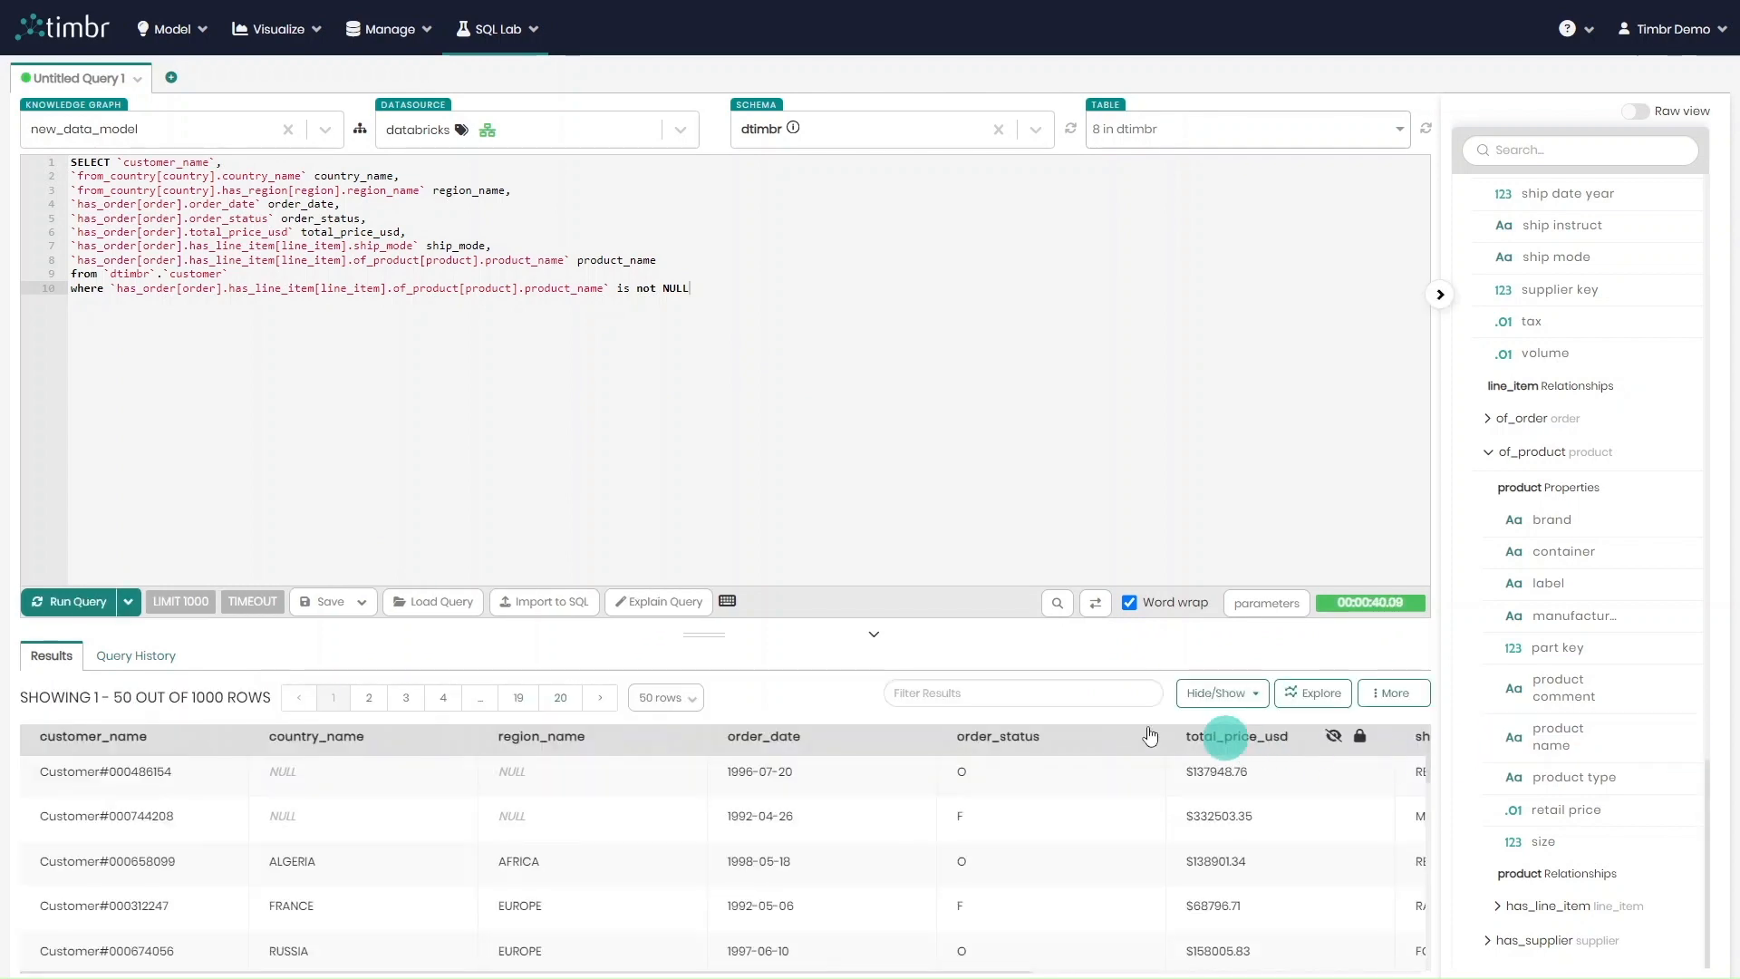
Enlarge the query results area and sort the results by country_name in descending order
{"action": "left_click_drag", "start_coordinate": [704, 634], "coordinate": [718, 476]}
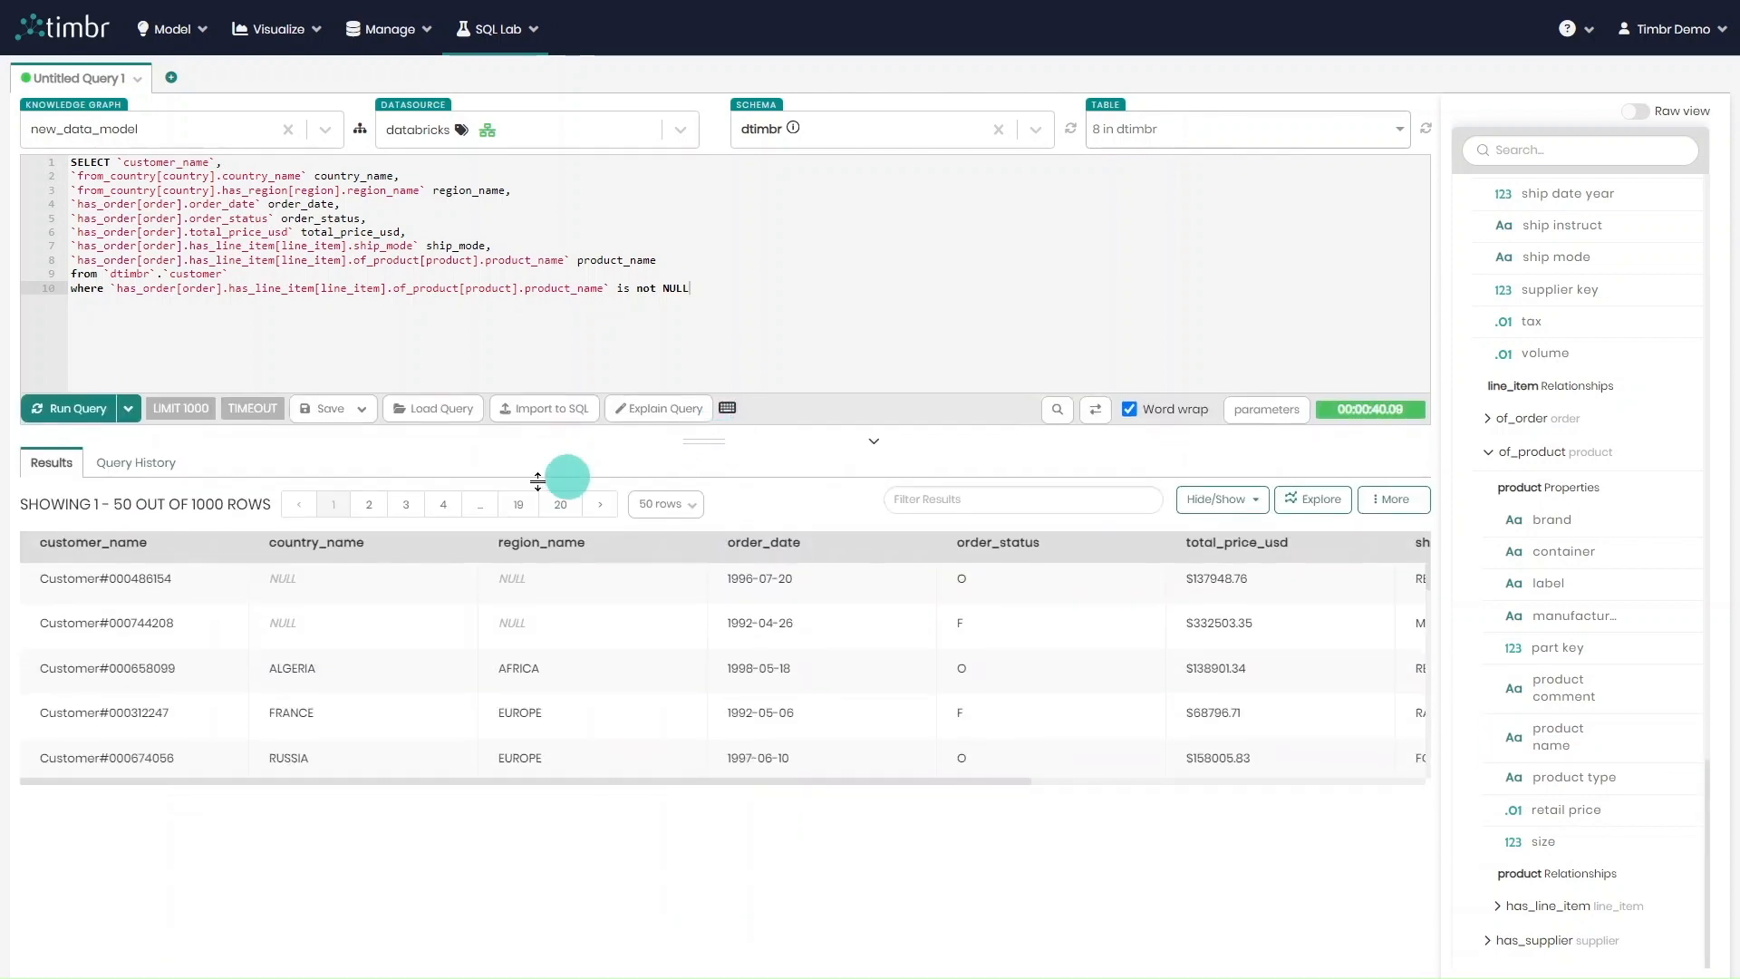
{"action": "left_click", "coordinate": [312, 542]}
{"action": "scroll", "coordinate": [354, 635], "scroll_direction": "down", "scroll_amount": 4}
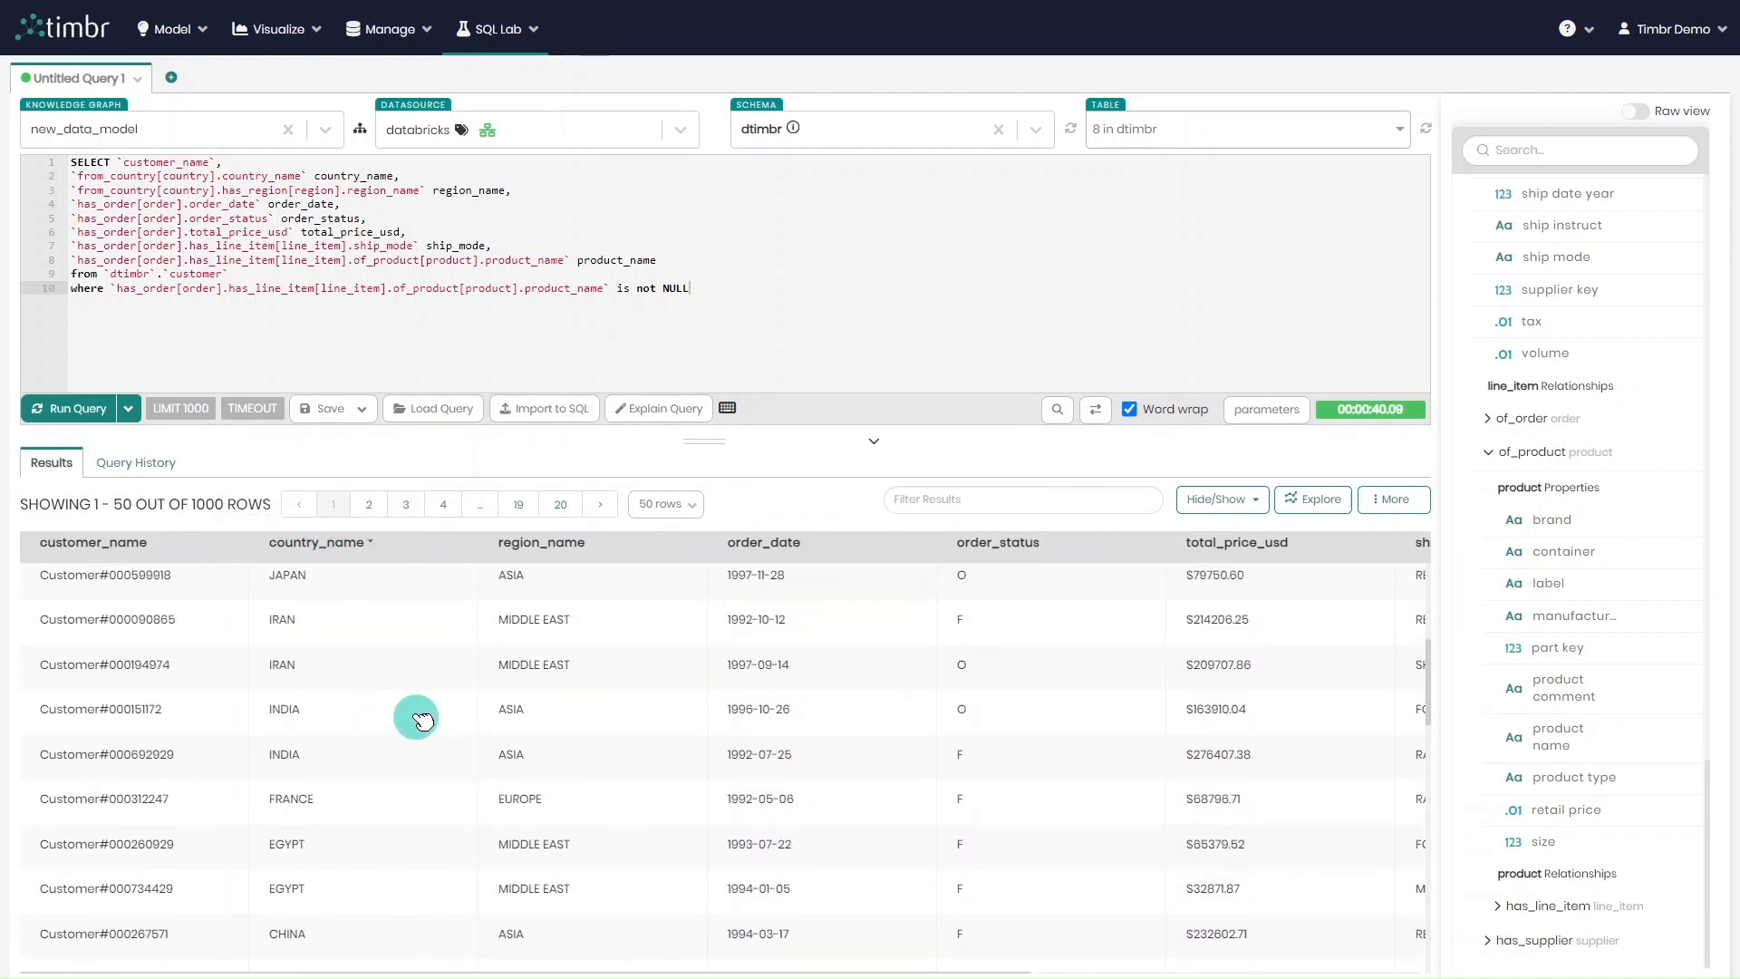
Open the query explanation and examine the full generated SQL down to its final WHERE clause, along with its JOIN recurrence
{"action": "left_click", "coordinate": [660, 413]}
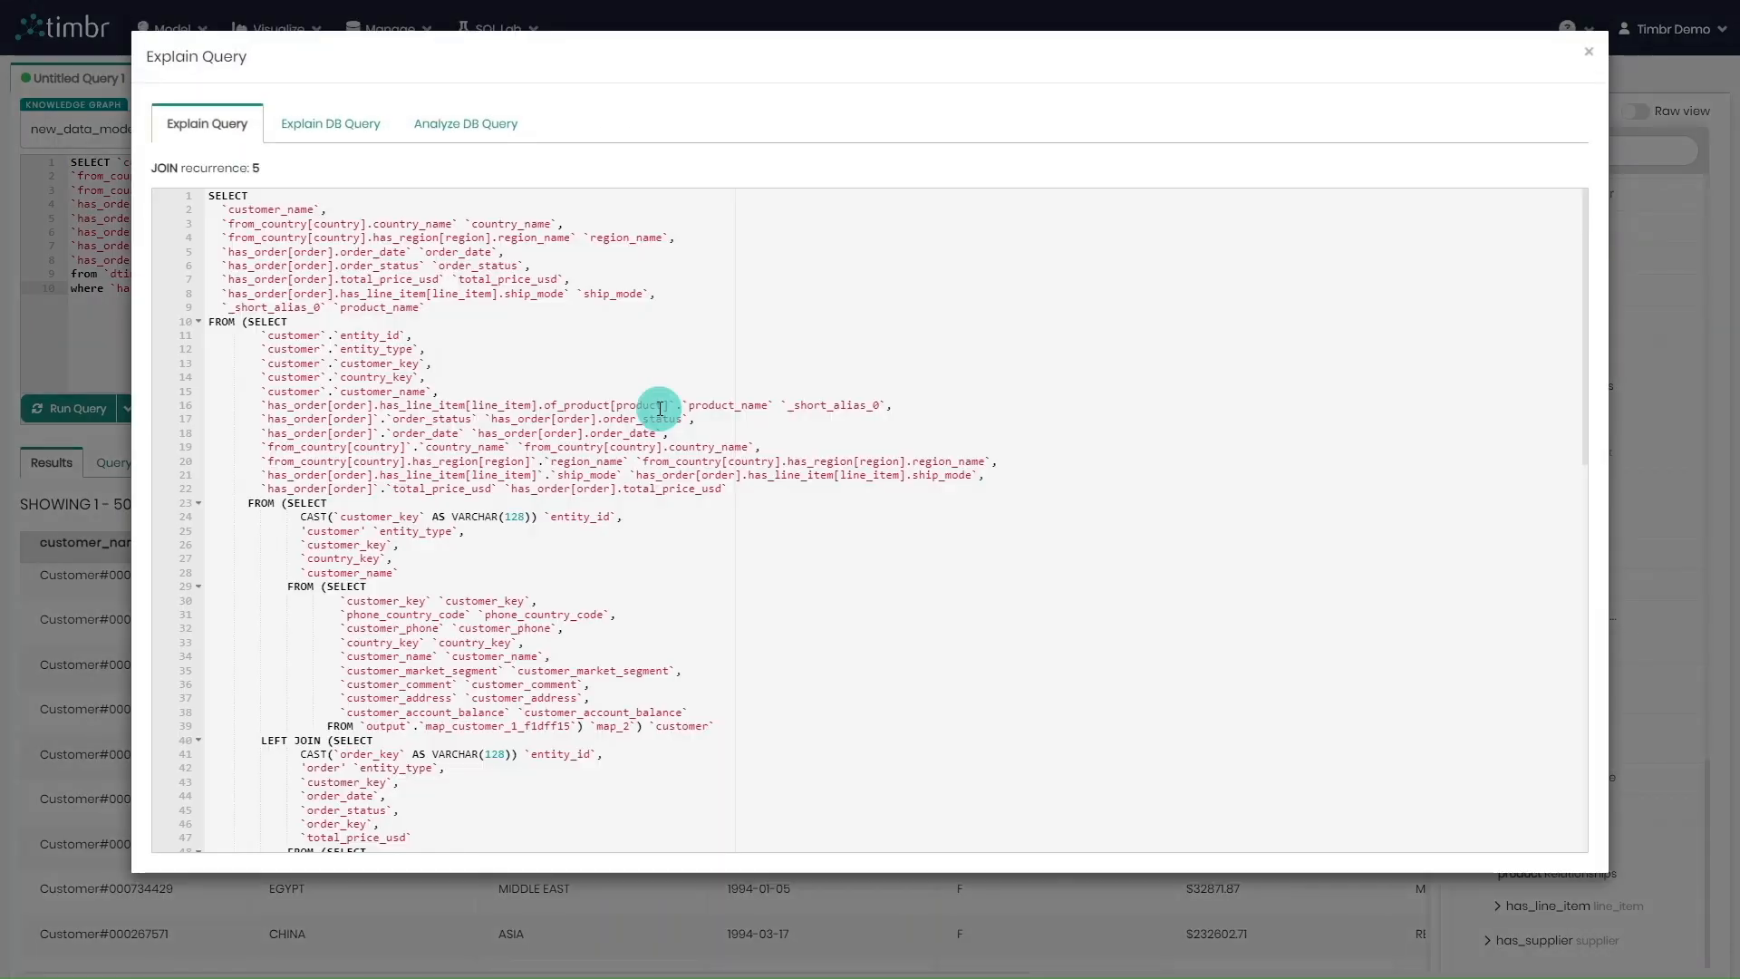
{"action": "scroll", "coordinate": [653, 416], "scroll_direction": "down", "scroll_amount": 10}
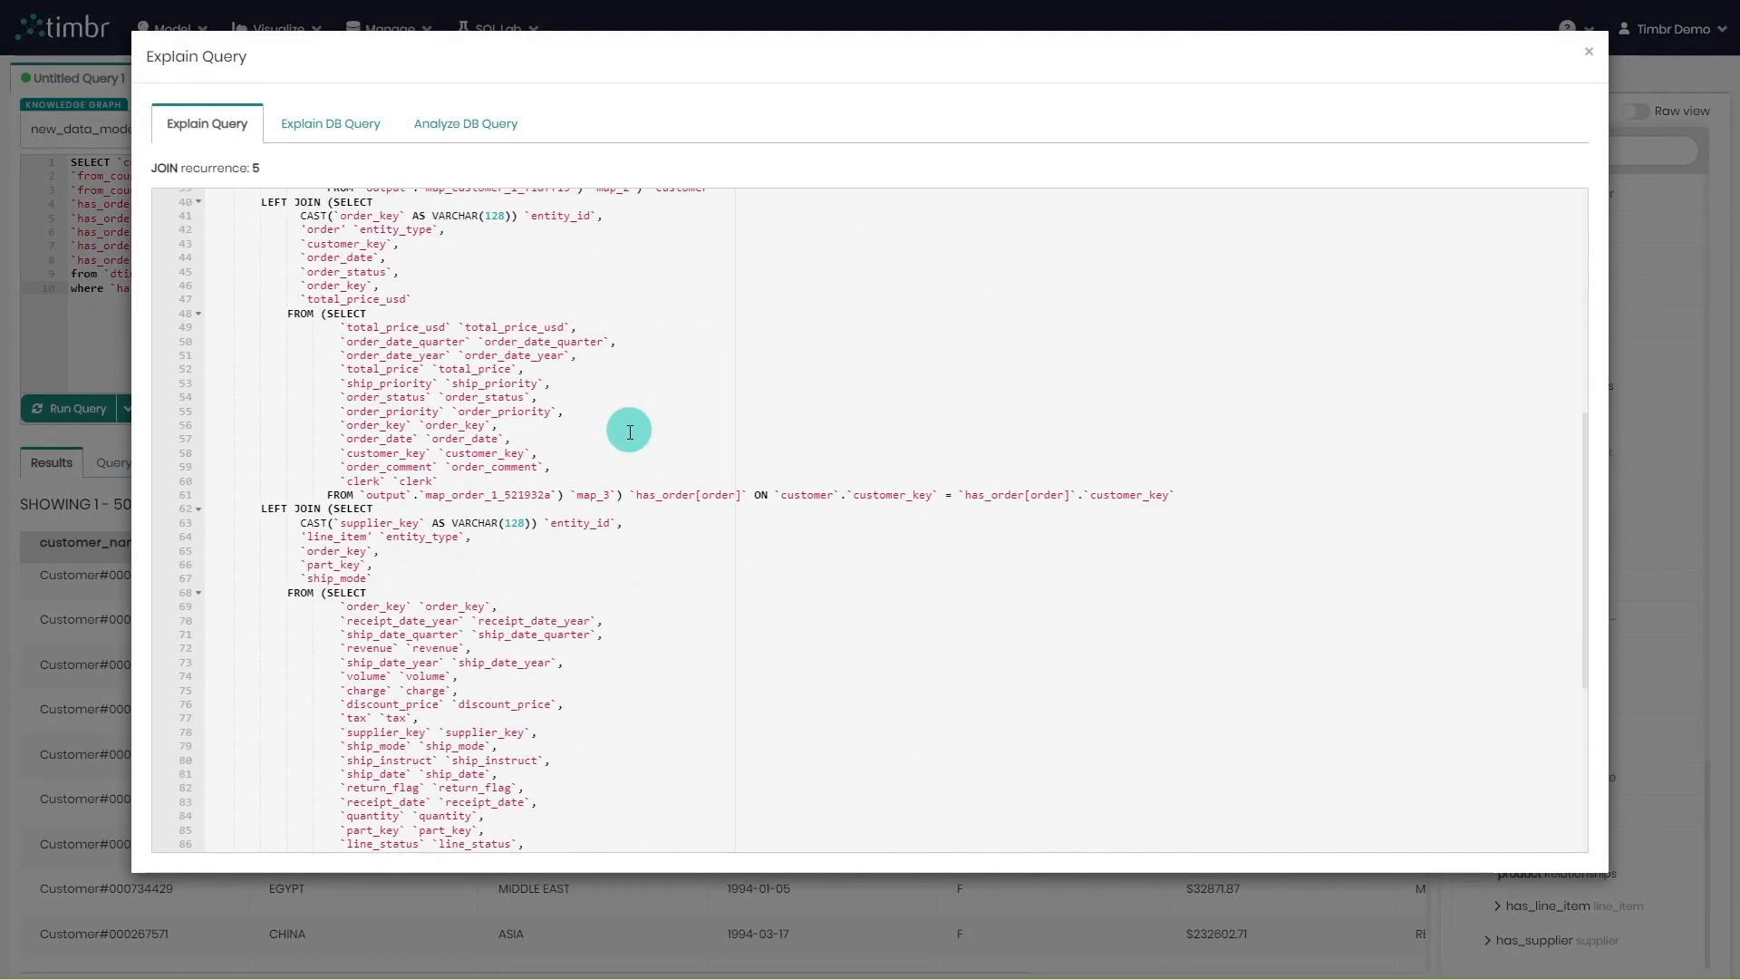
{"action": "scroll", "coordinate": [630, 442], "scroll_direction": "down", "scroll_amount": 1}
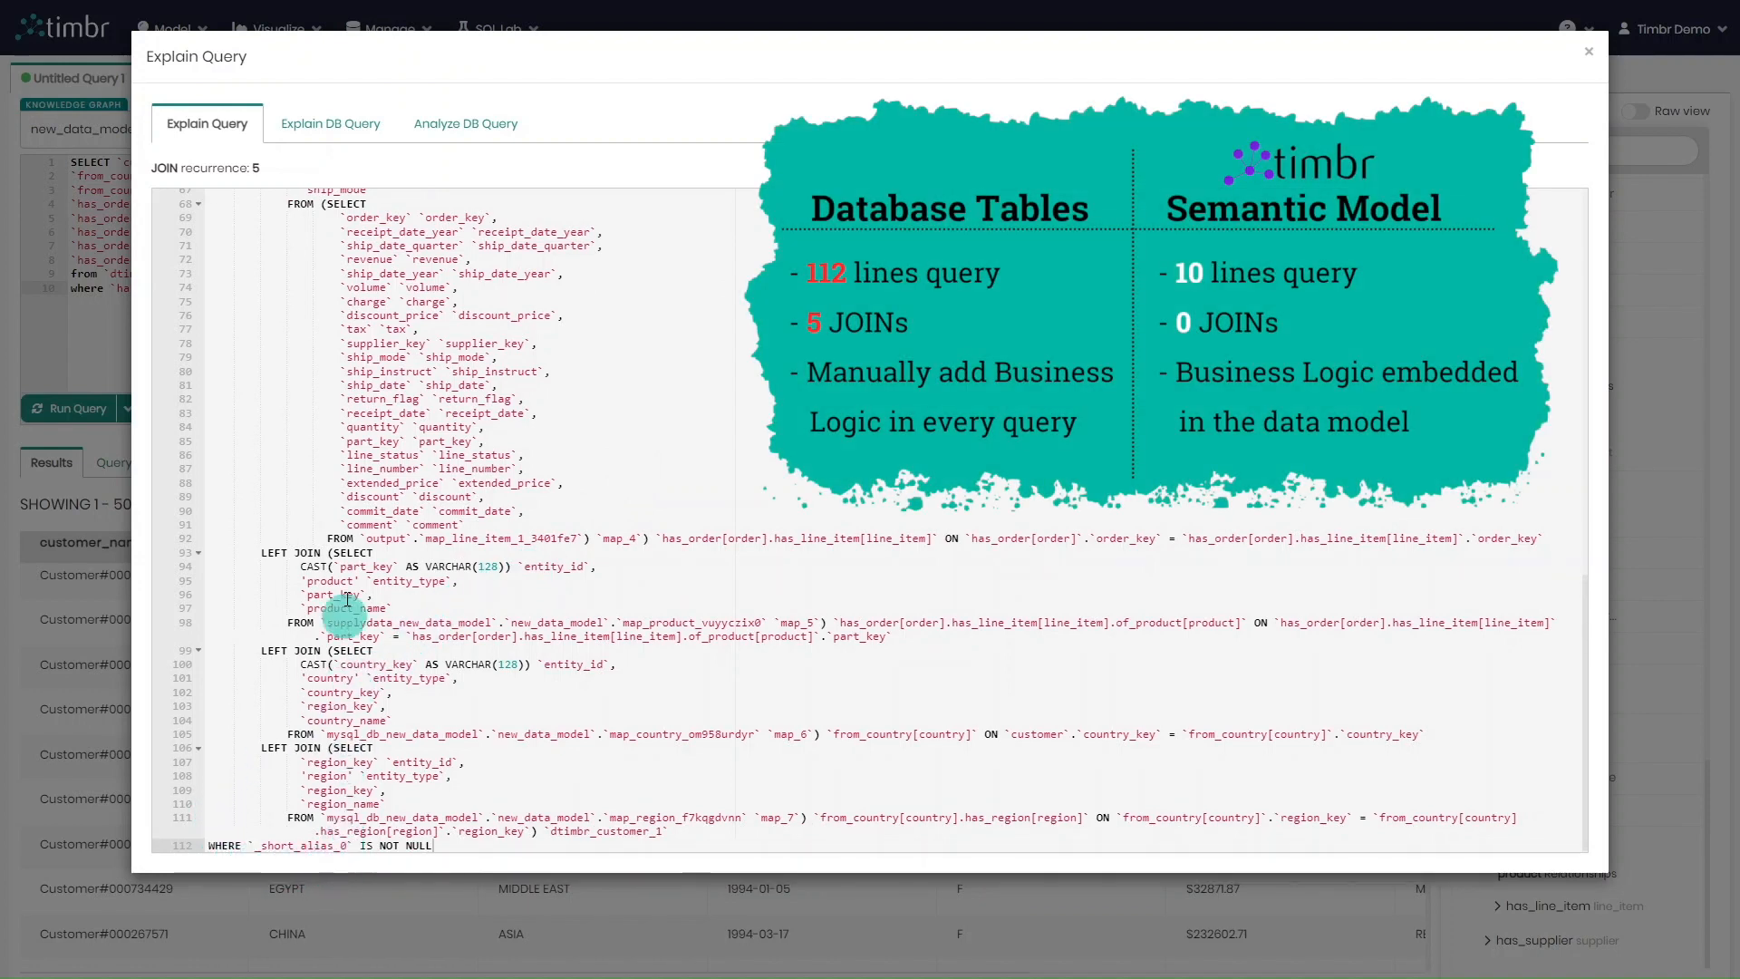
{"action": "left_click_drag", "start_coordinate": [262, 168], "coordinate": [145, 169]}
{"action": "left_click", "coordinate": [362, 169]}
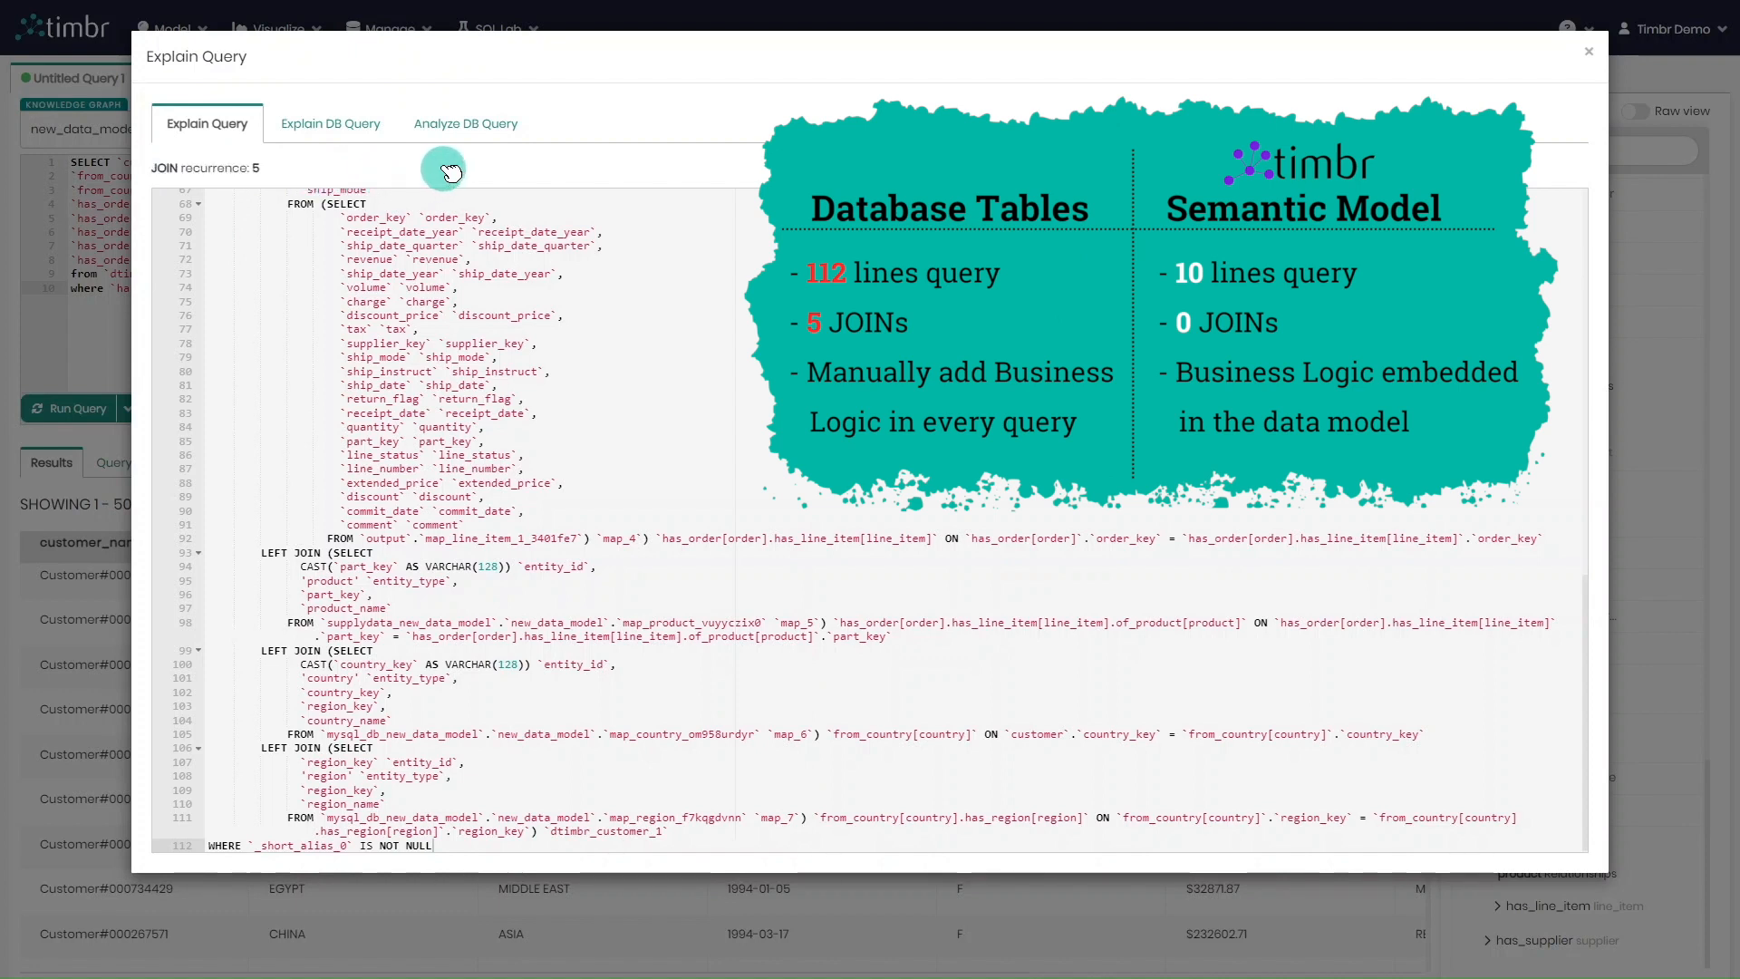